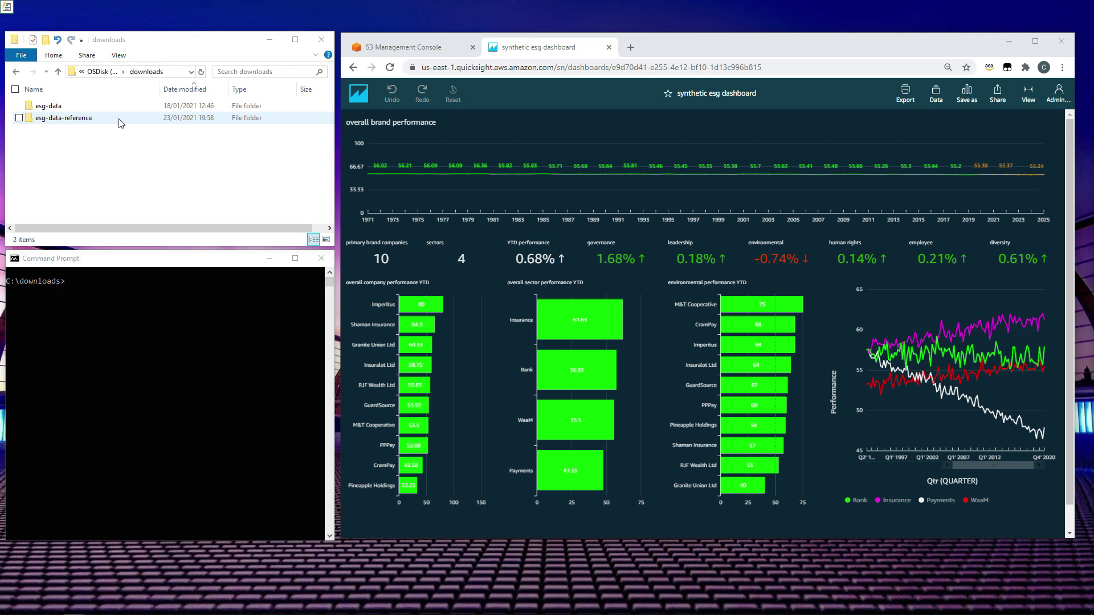
Review the csv files in the local esg-data and esg-data-reference folders, then select both folders in the S3 tab
click(75, 109)
double_click(76, 110)
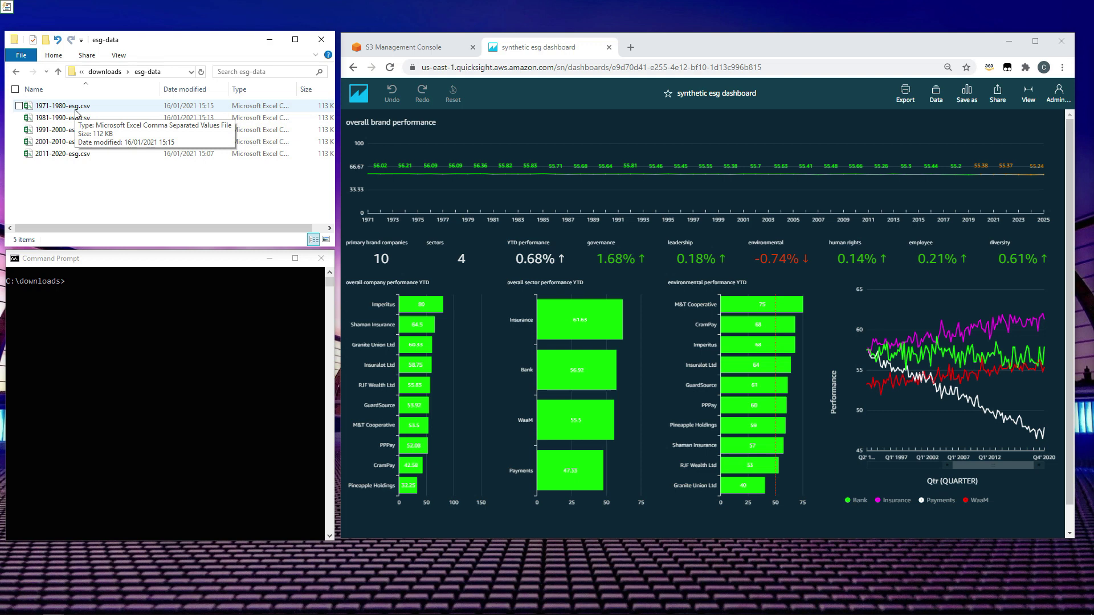
click(107, 72)
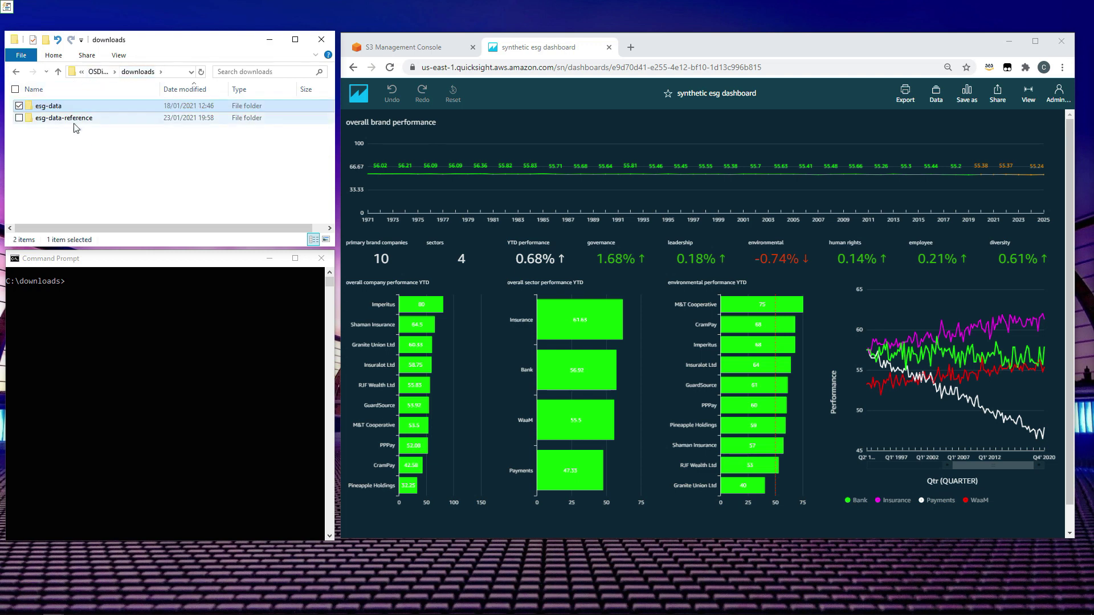
double_click(76, 120)
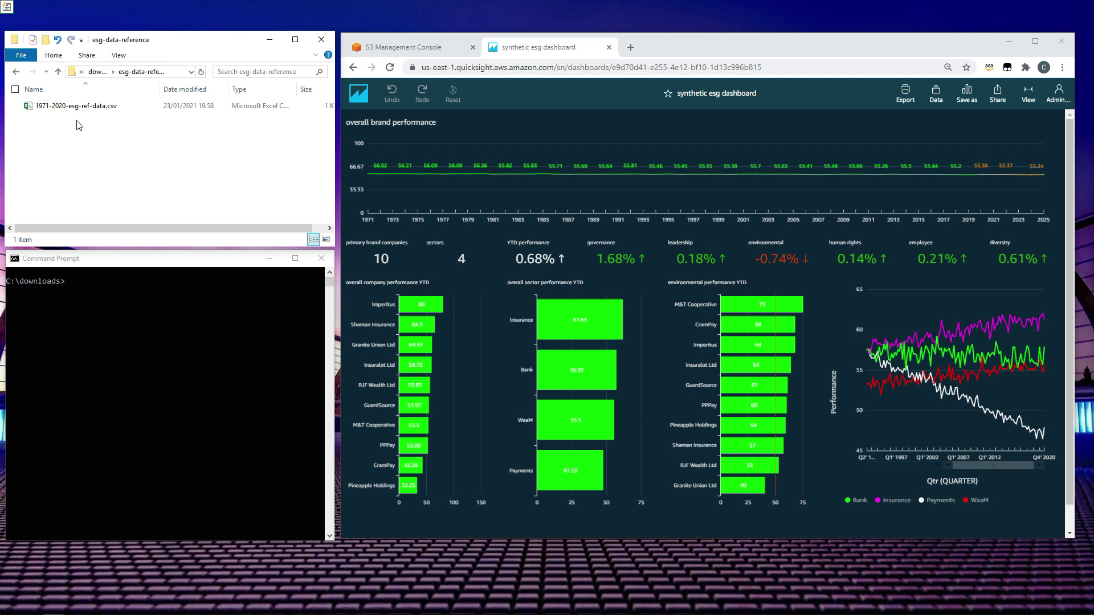
click(95, 72)
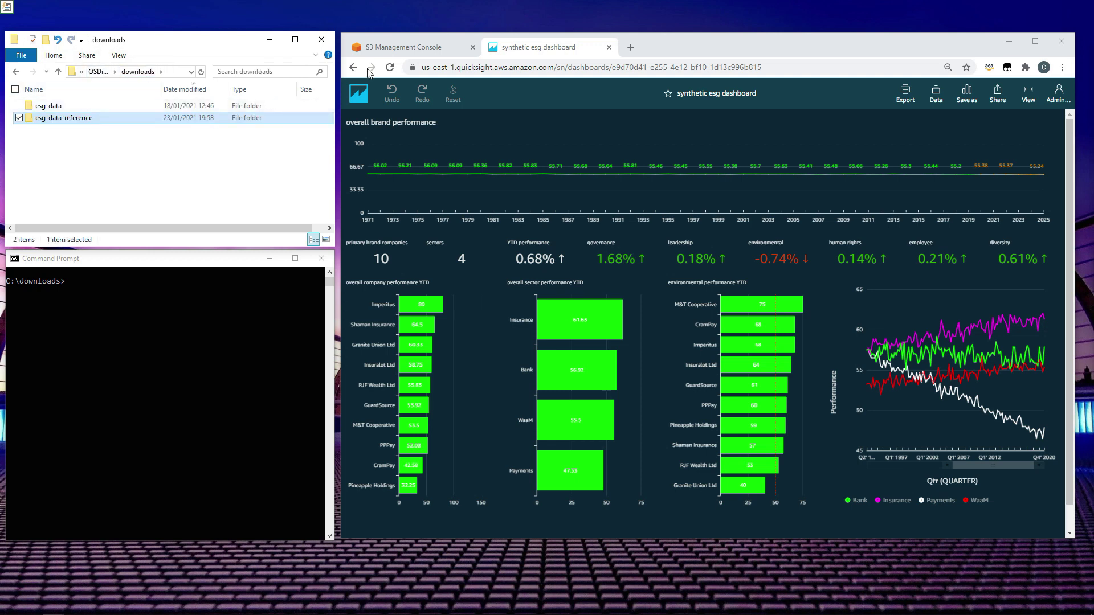
click(402, 47)
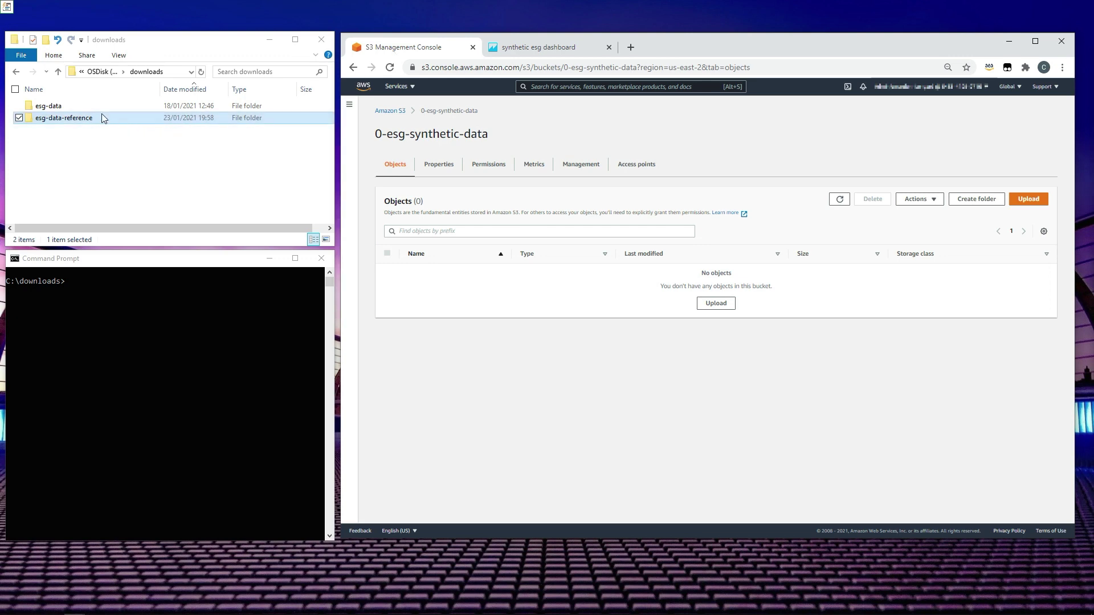
ctrl+click(86, 106)
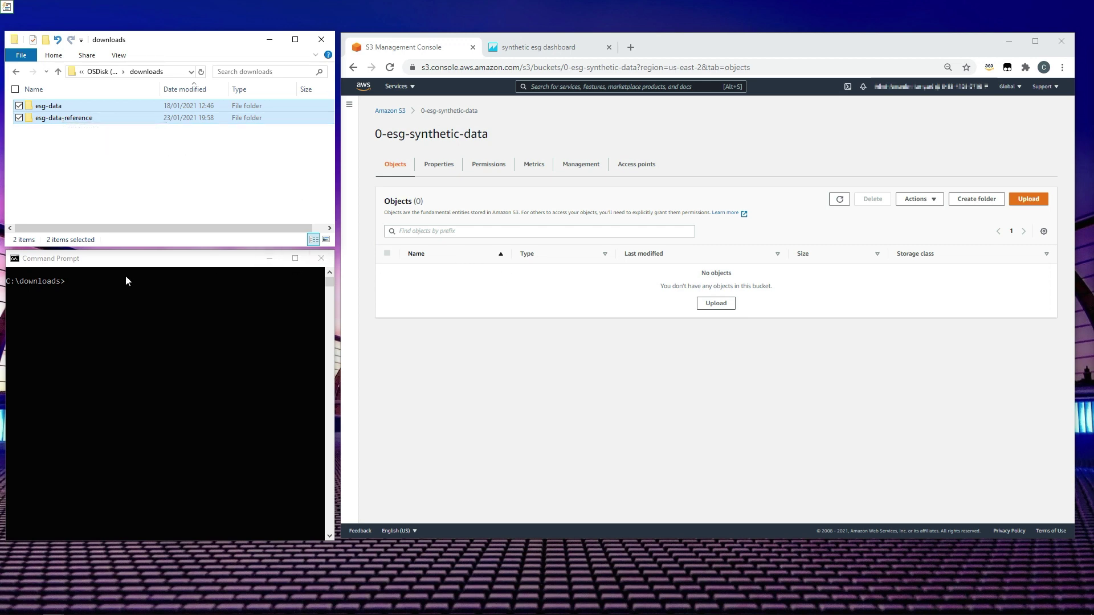
Run aws s3 cp c:\downloads s3://0-esg-synthetic-data --recursive, then refresh the bucket
click(137, 295)
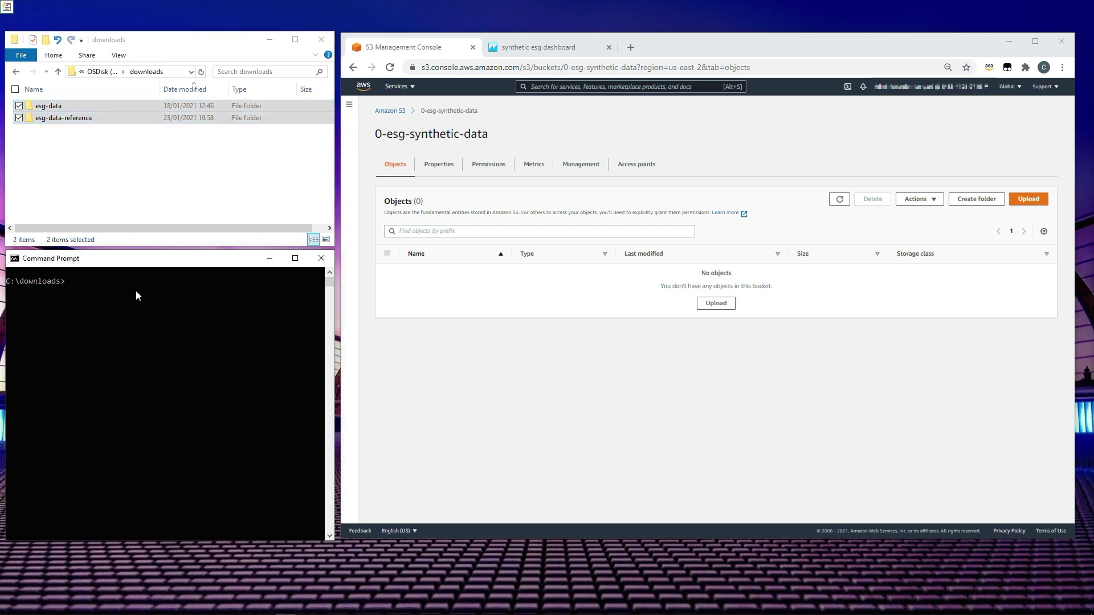
text(aws s3)
text(s3://0-esg-synthetic-data)
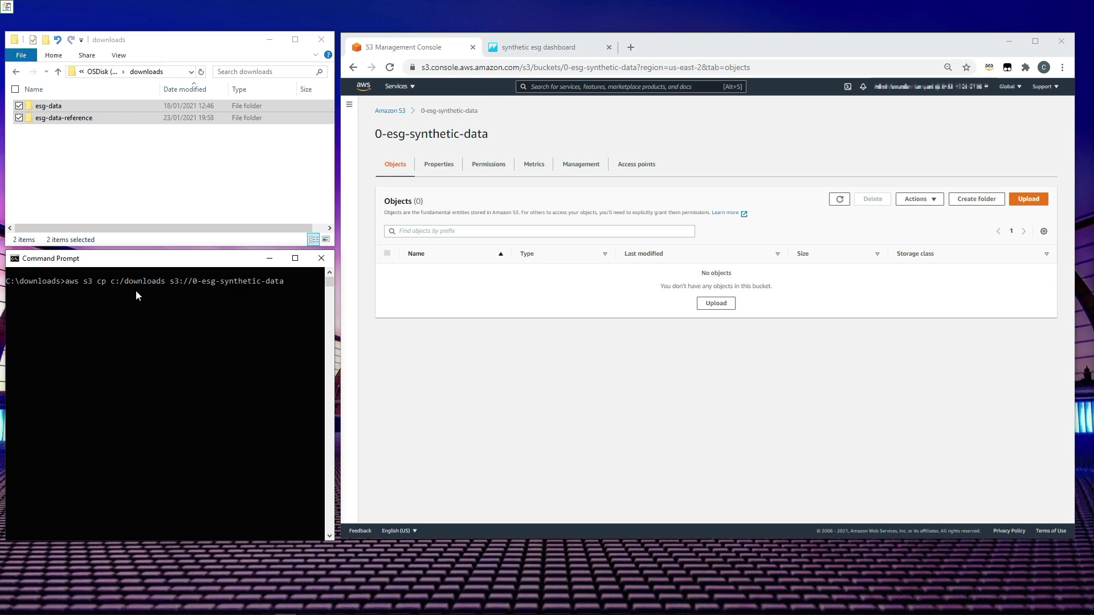
key(Delete)
text(\)
key(Right)
key(Right)
key(Right)
key(Right)
key(Right)
key(Right)
text(--recursive)
key(Return)
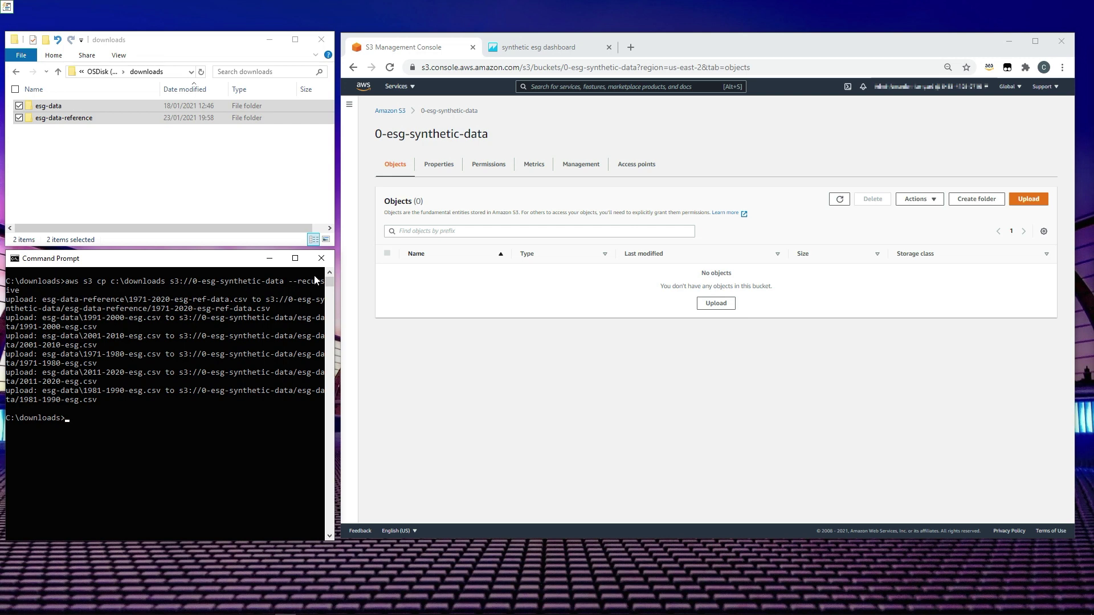
click(841, 203)
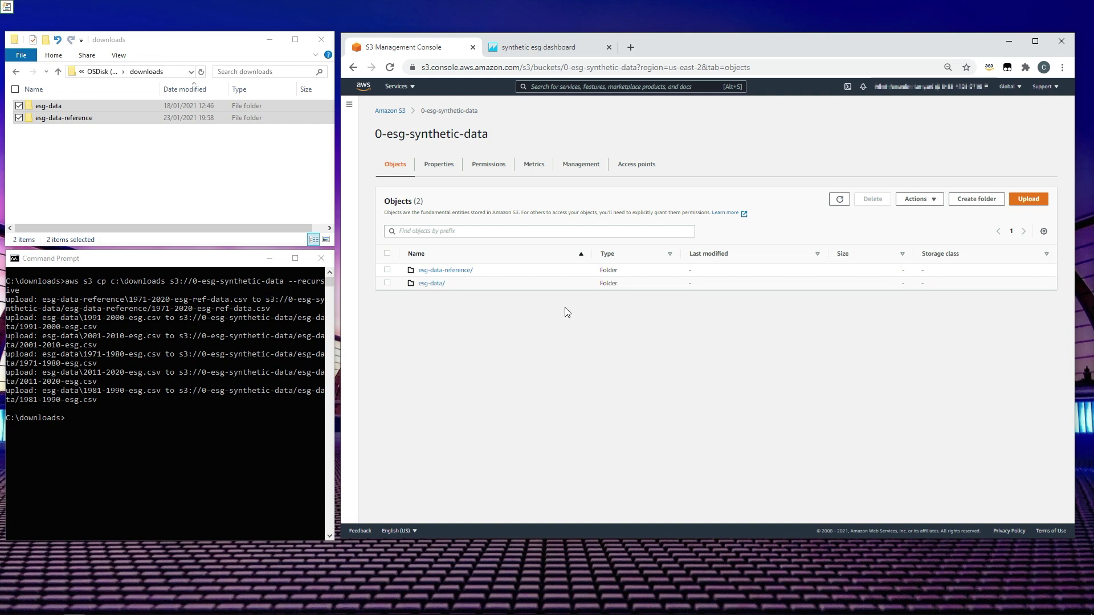
Open the bucket's esg-data/ and esg-data-reference/ folders to confirm their csv files
click(430, 284)
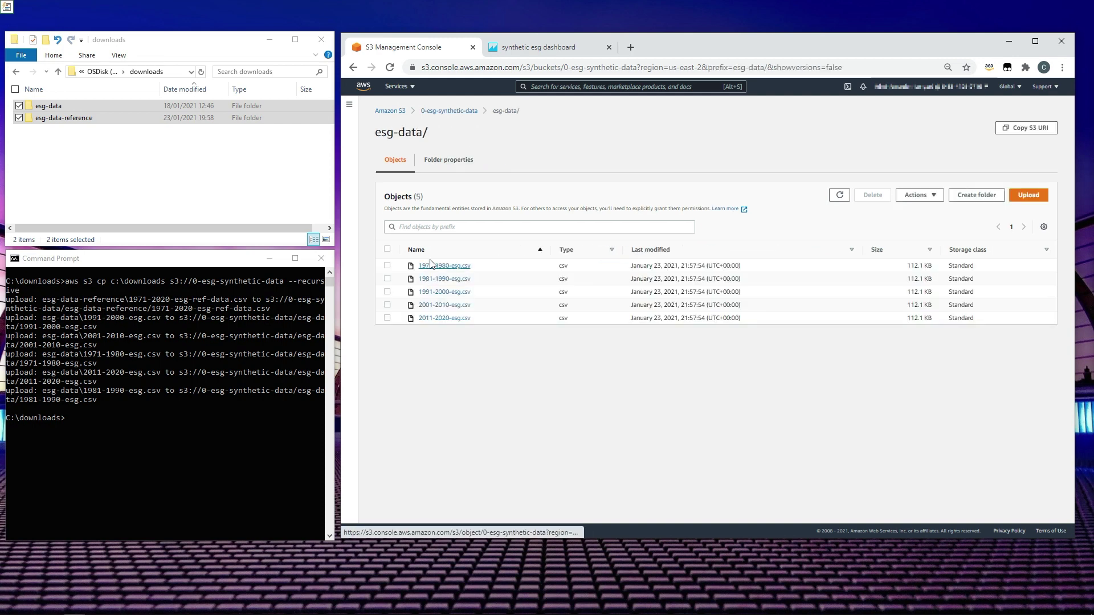
click(451, 112)
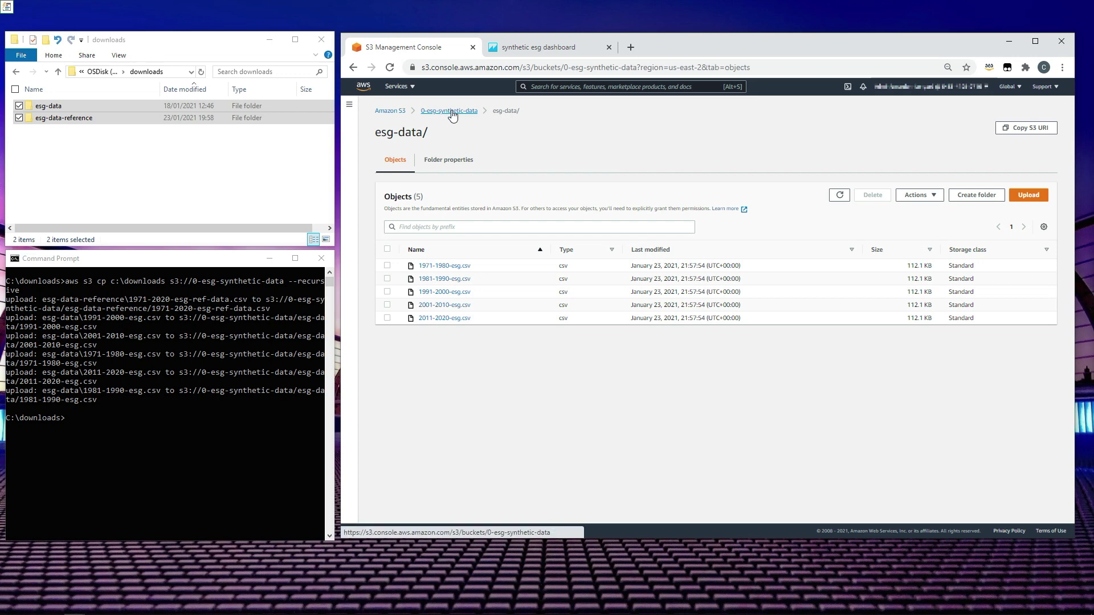
click(453, 267)
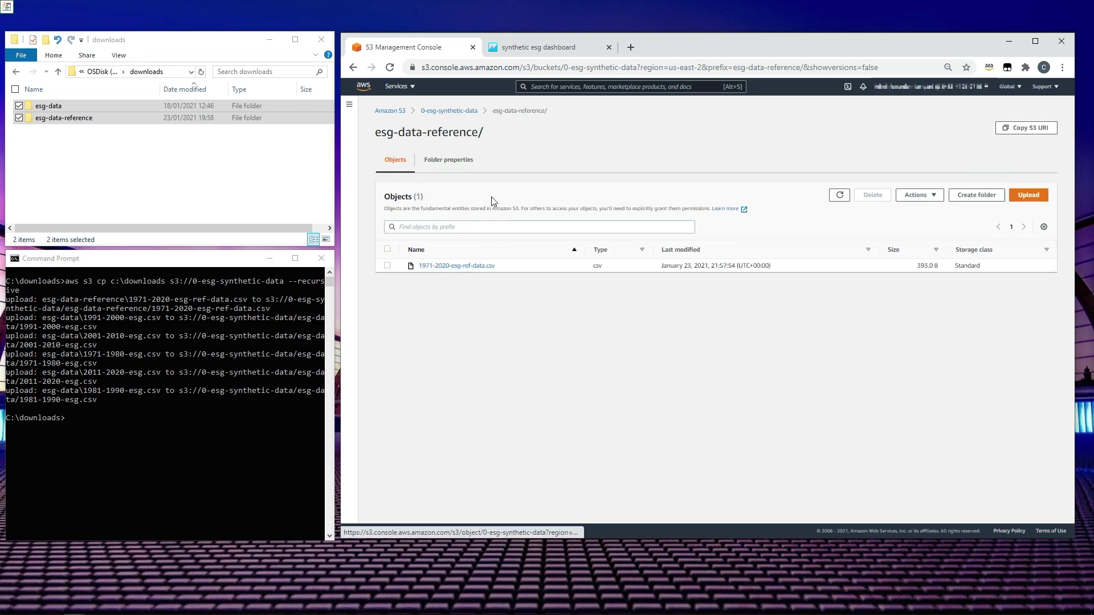
click(448, 114)
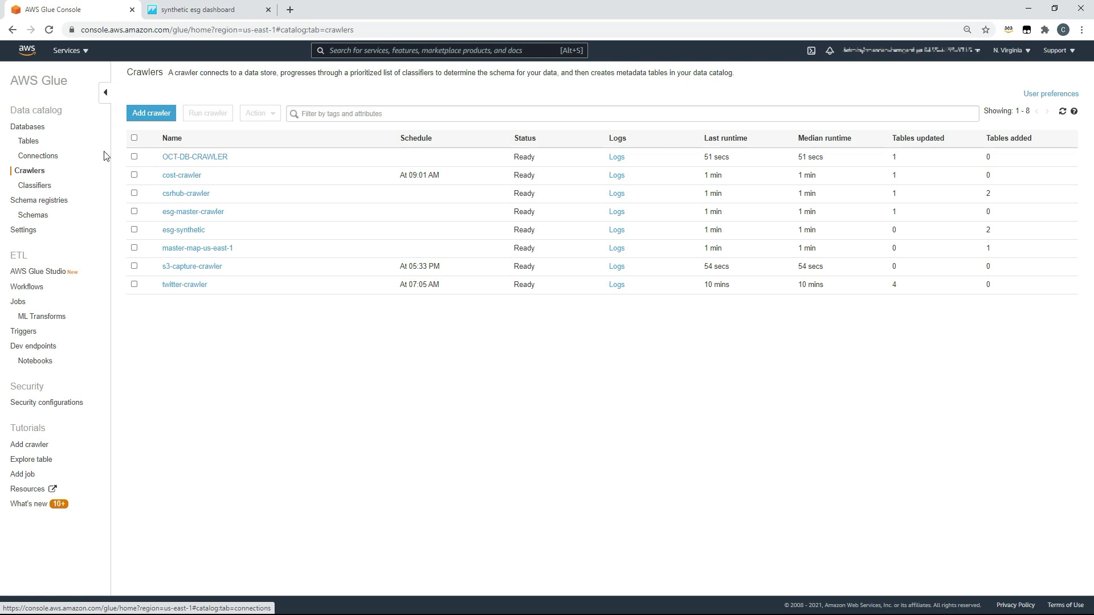
Create crawler 'synthetic-crawler' with S3 include path s3://0-esg-synthetic-data and no other data store
click(148, 117)
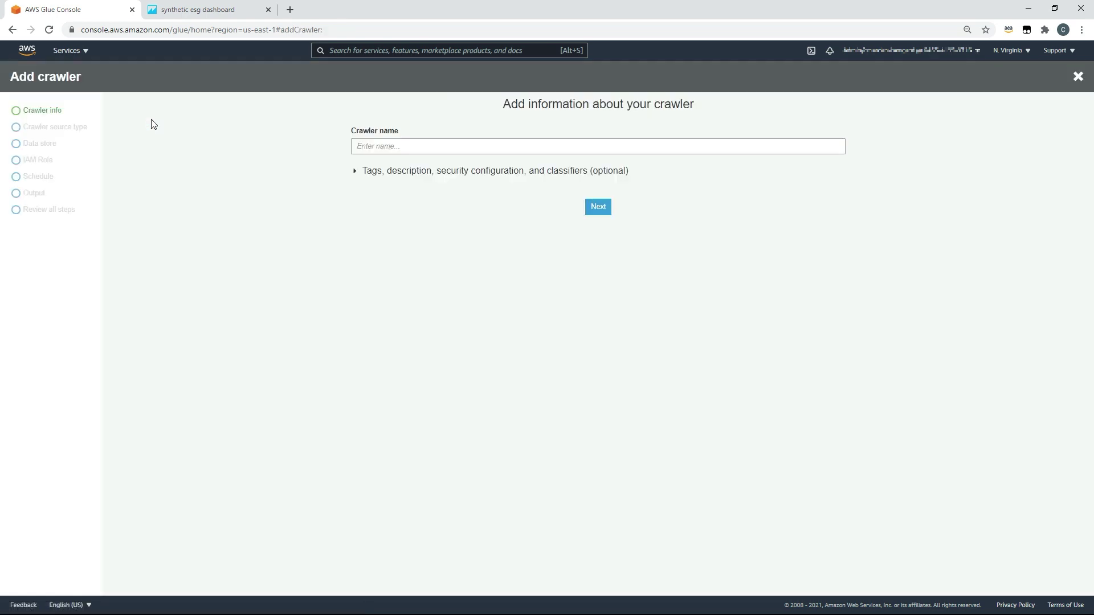
click(369, 147)
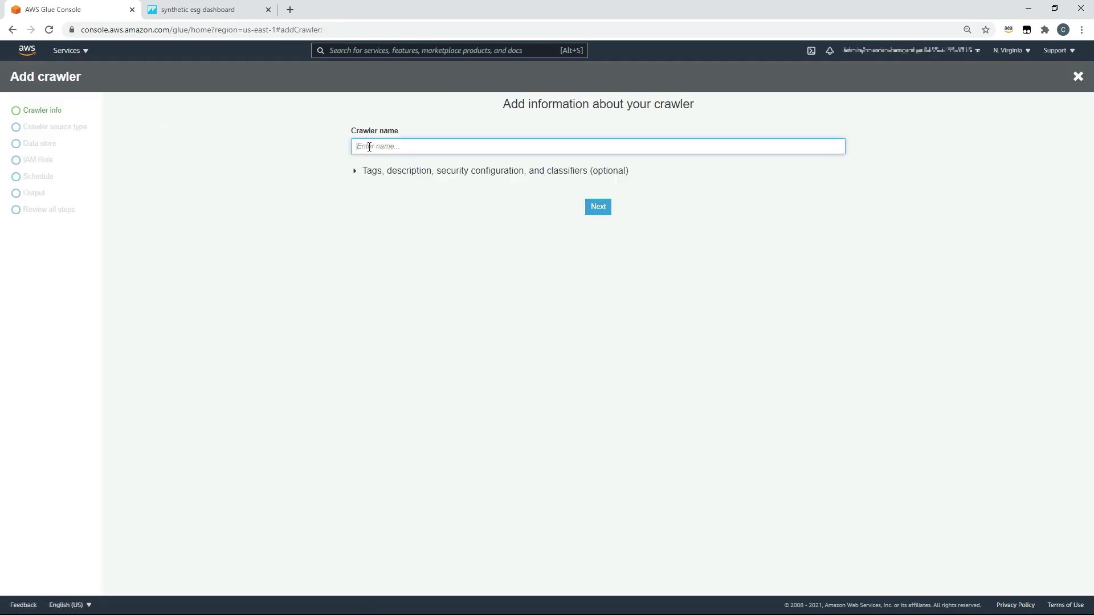
text(synthetic-crawler)
click(598, 207)
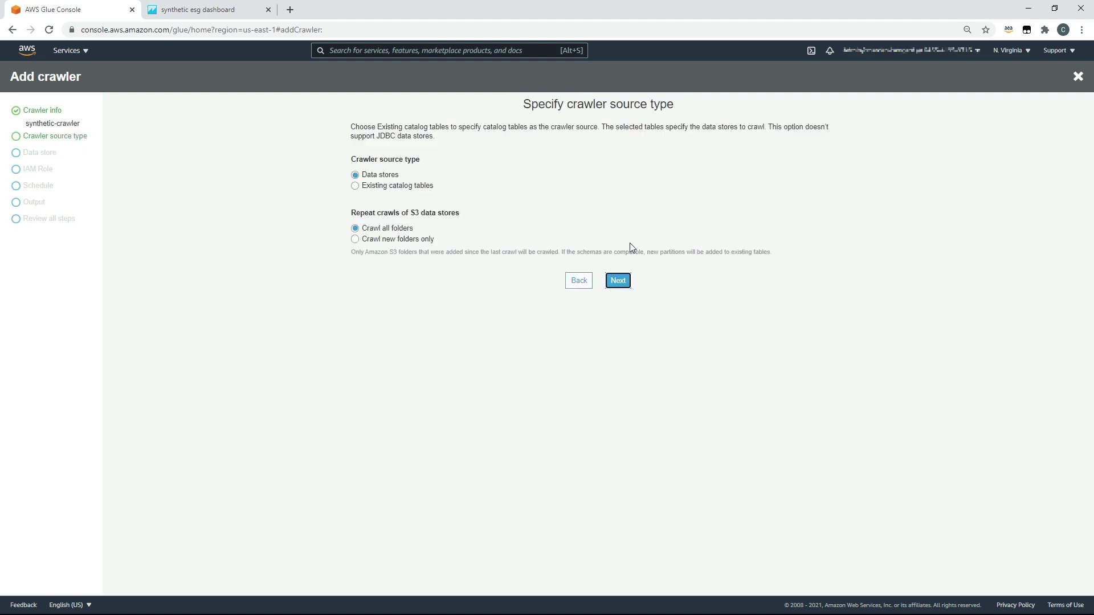
click(620, 281)
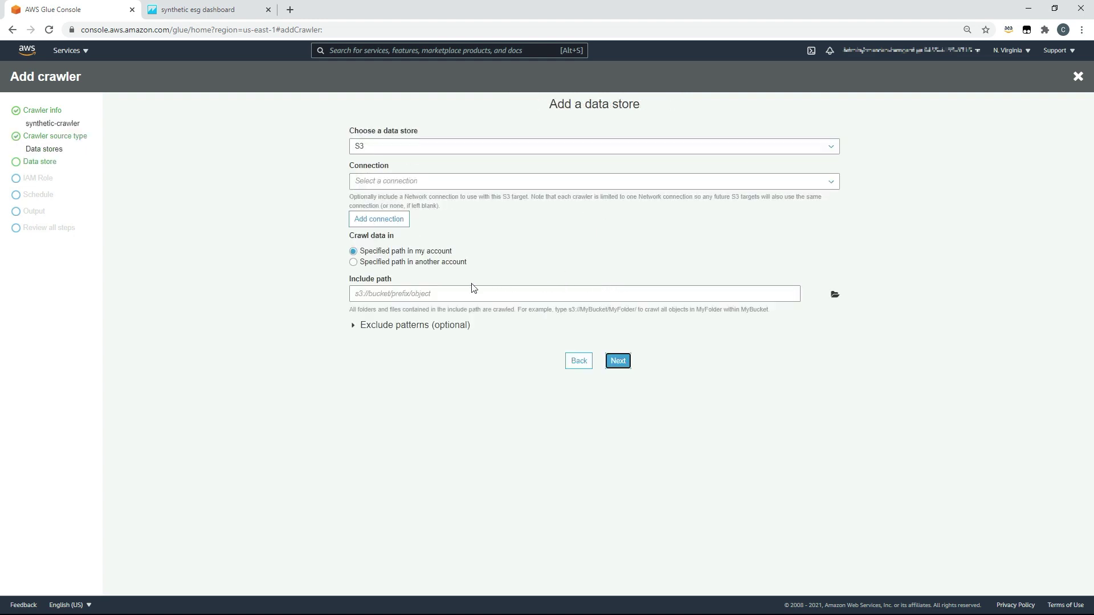
click(399, 294)
text(s3)
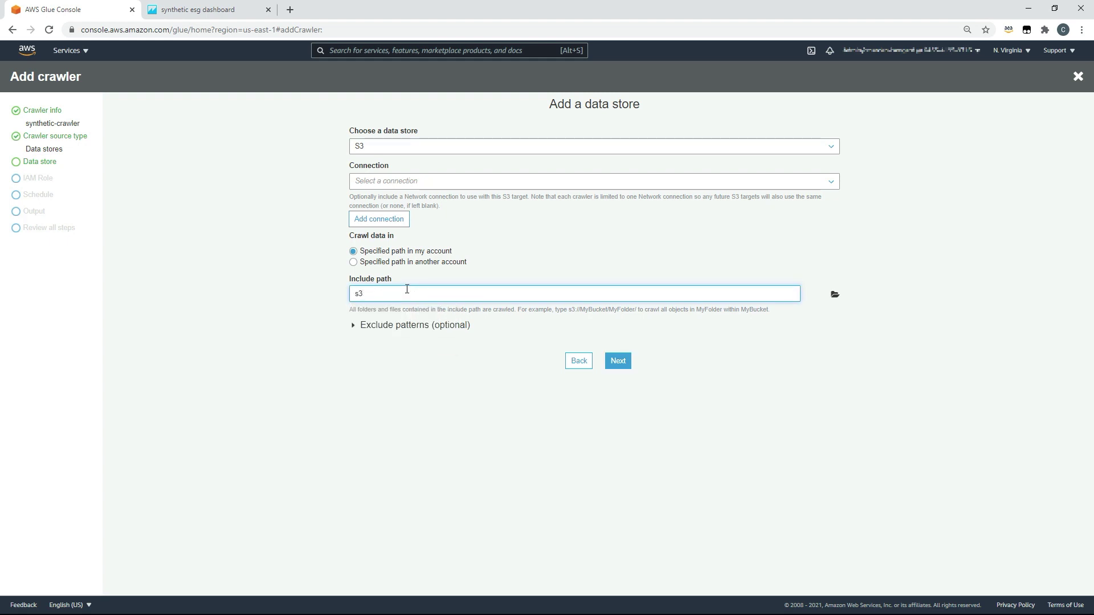
text(://)
text(0-esg)
text(da)
text(nt)
text(hetic-data)
click(621, 363)
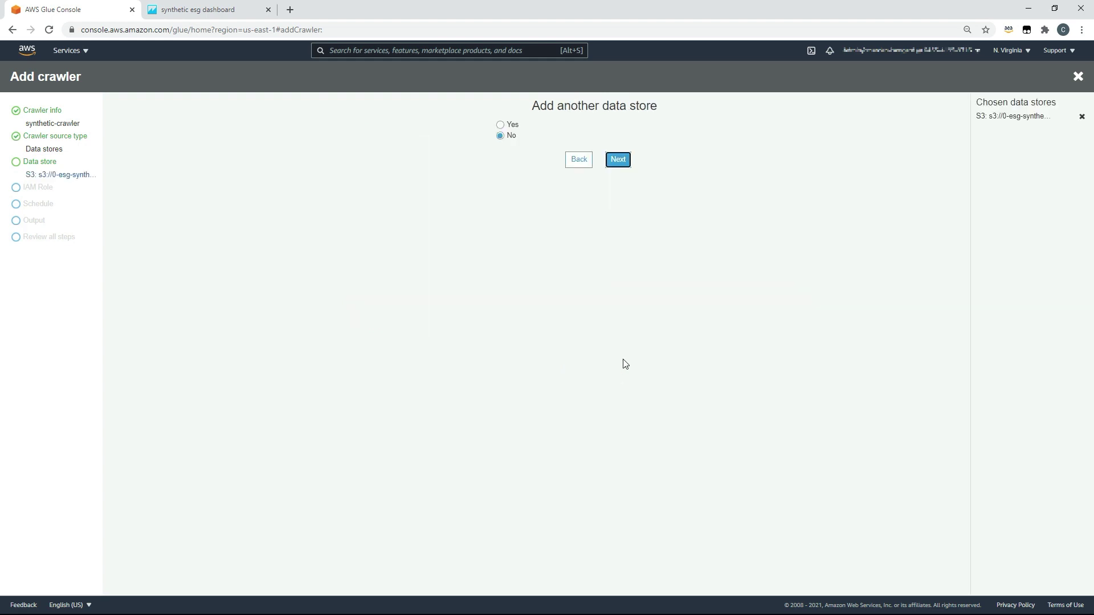
click(616, 161)
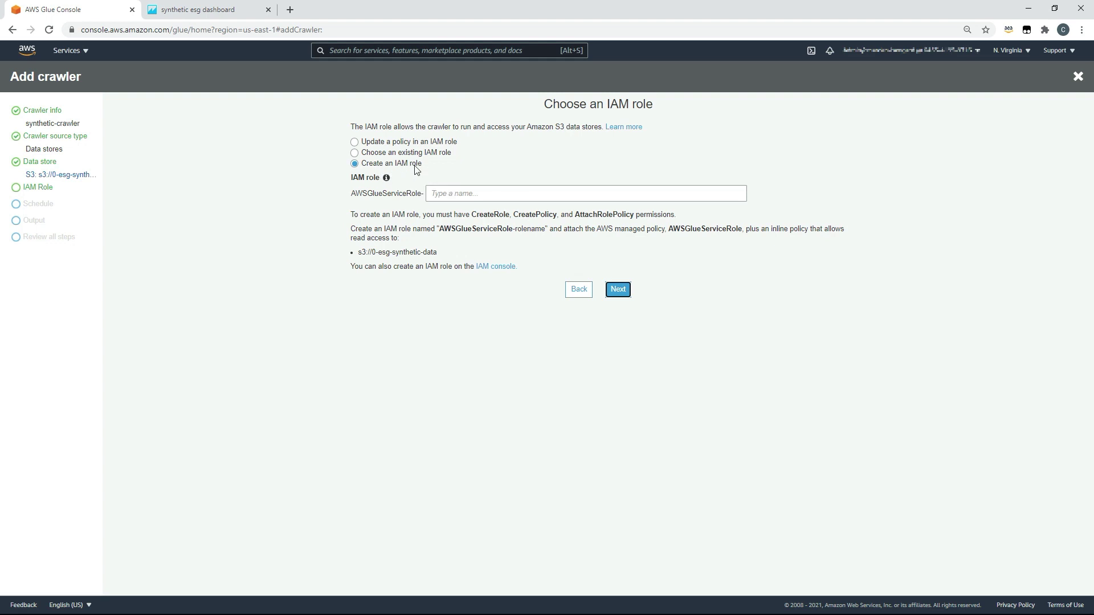
Name the new IAM role 'synthetic-dat' and keep the on-demand run schedule
click(449, 194)
text(synthetic)
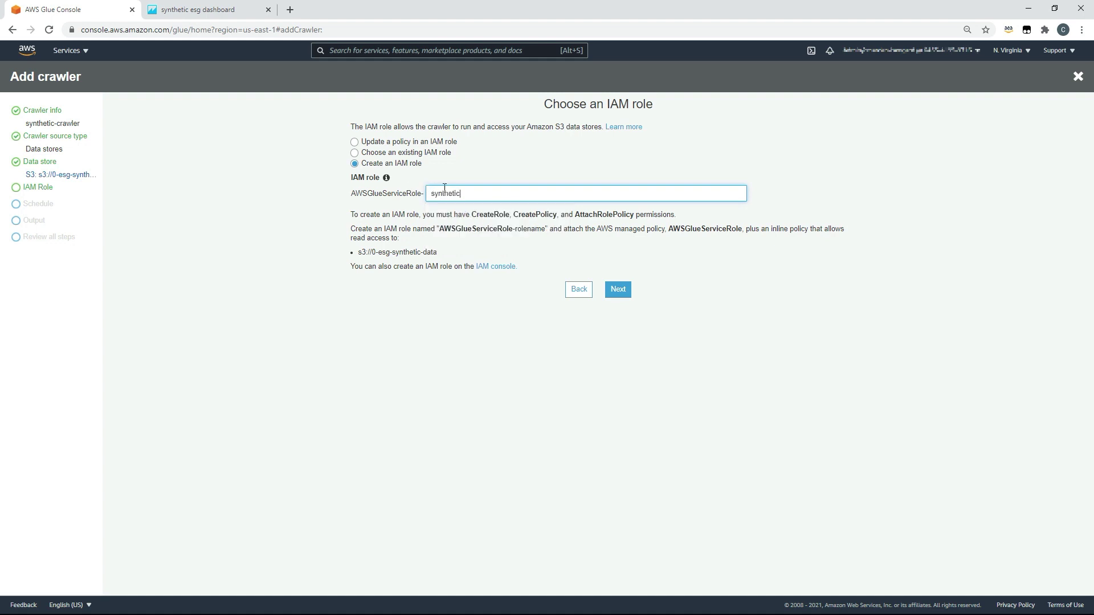
text(-data)
click(621, 291)
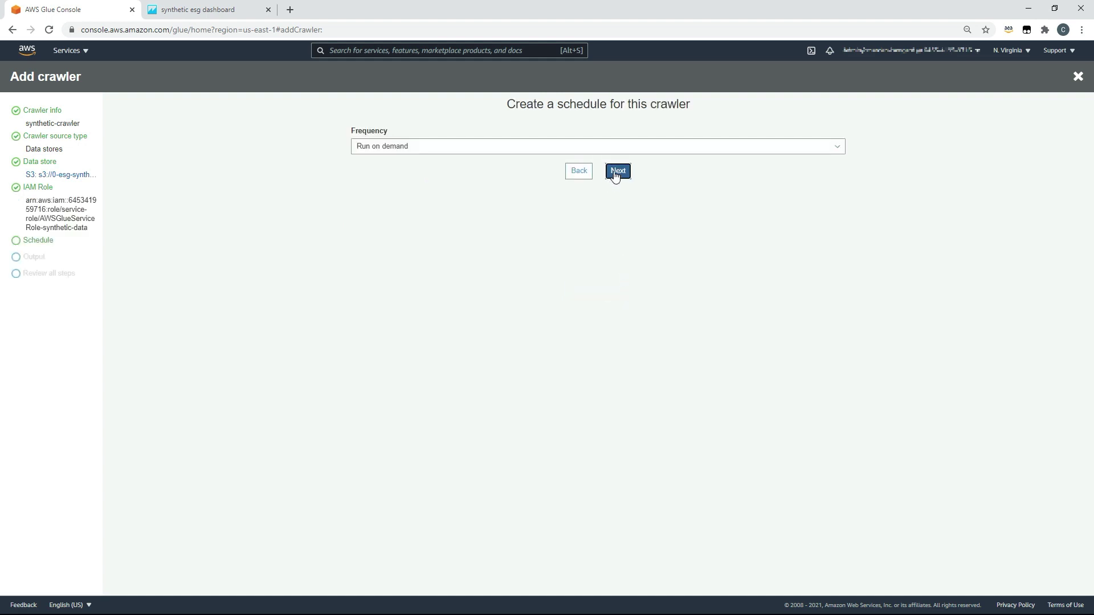
click(618, 170)
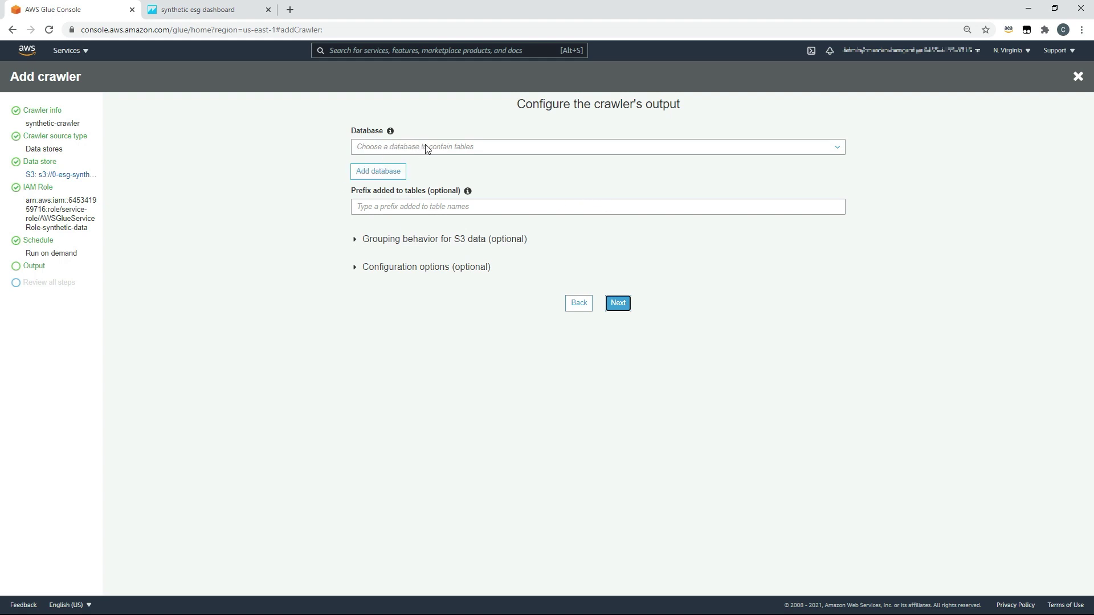
Set the crawler output database to synthetic and finish creating the crawler
click(389, 177)
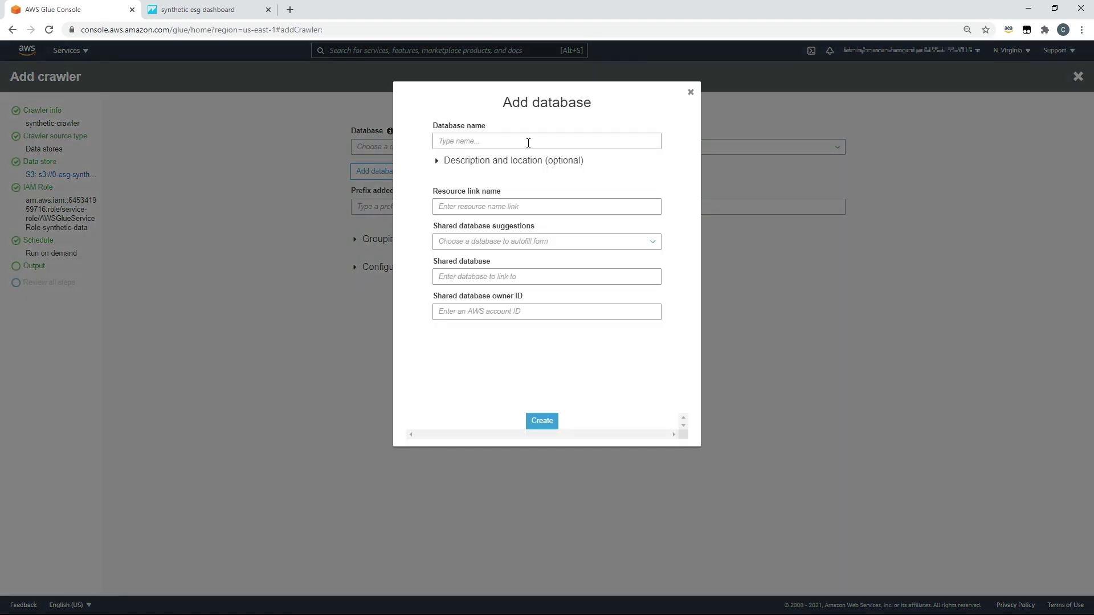
click(689, 94)
click(403, 148)
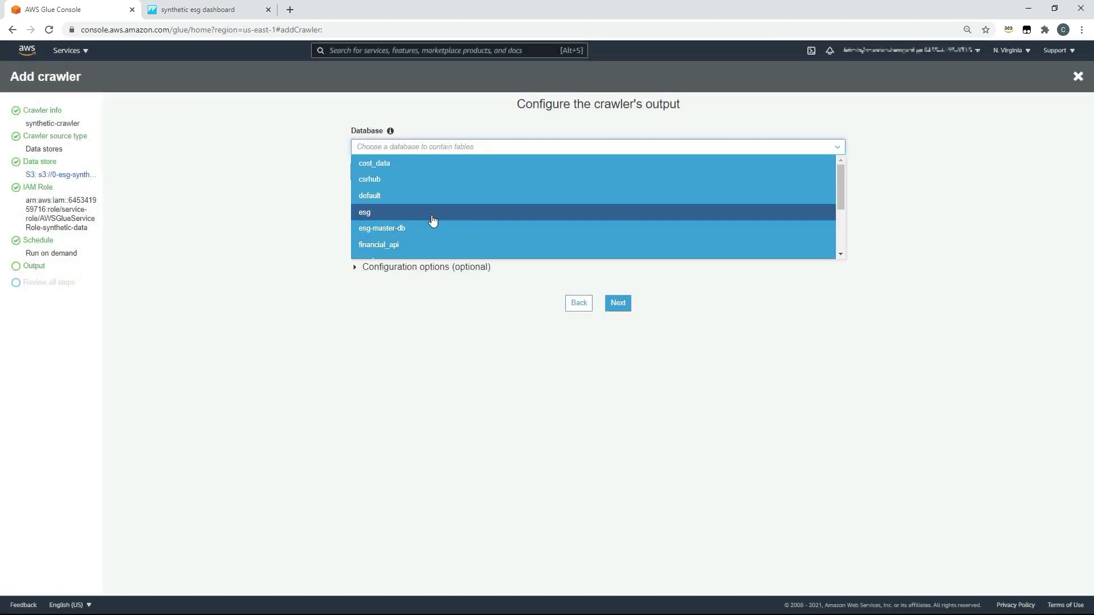
scroll(433, 220, down, 3)
click(384, 222)
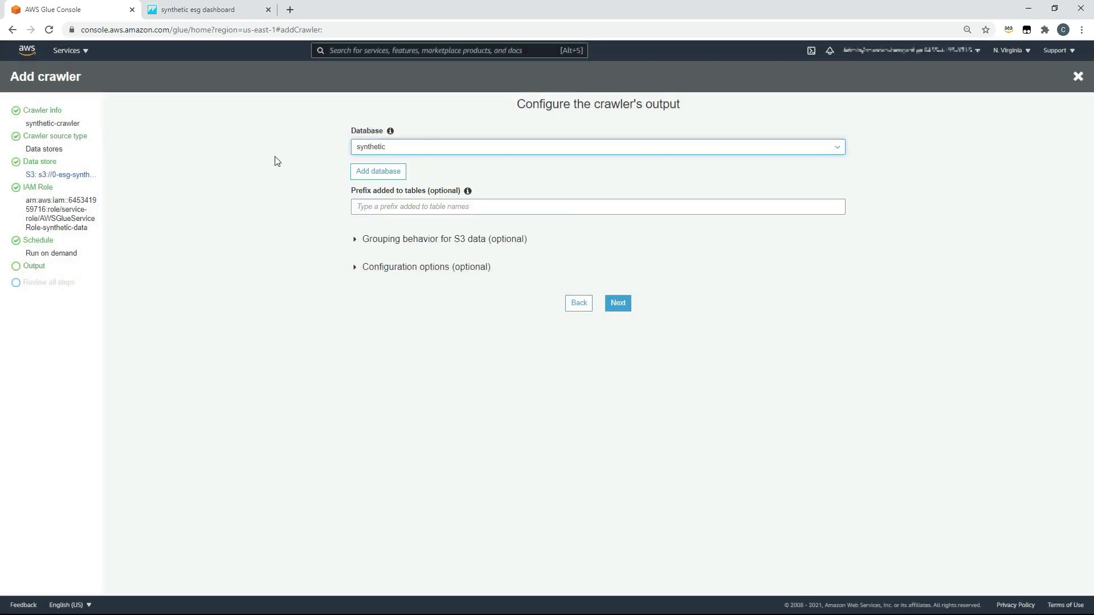
click(618, 308)
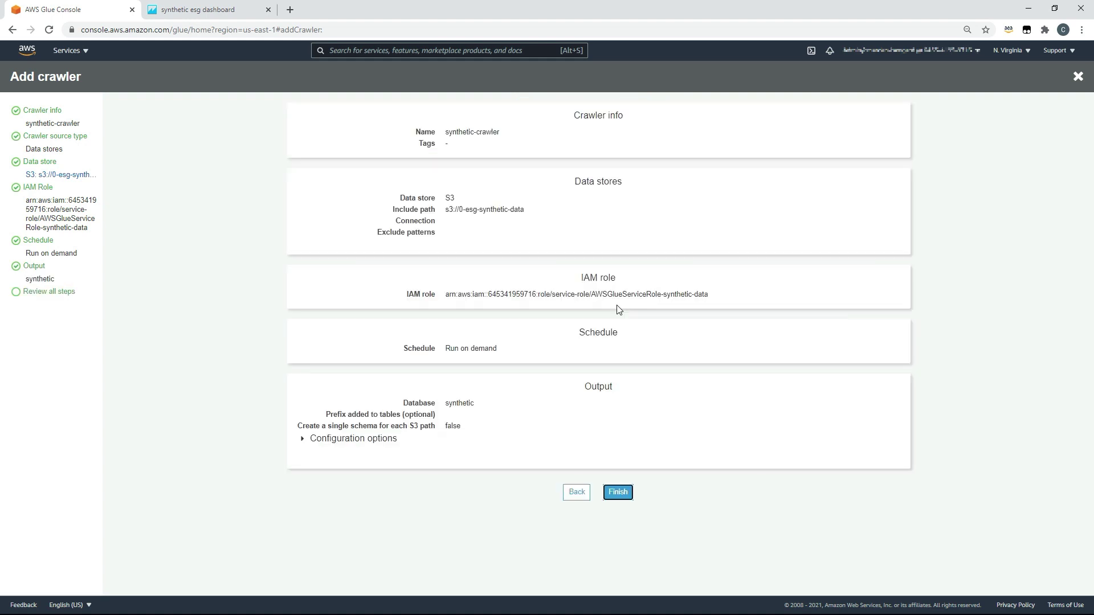
click(620, 494)
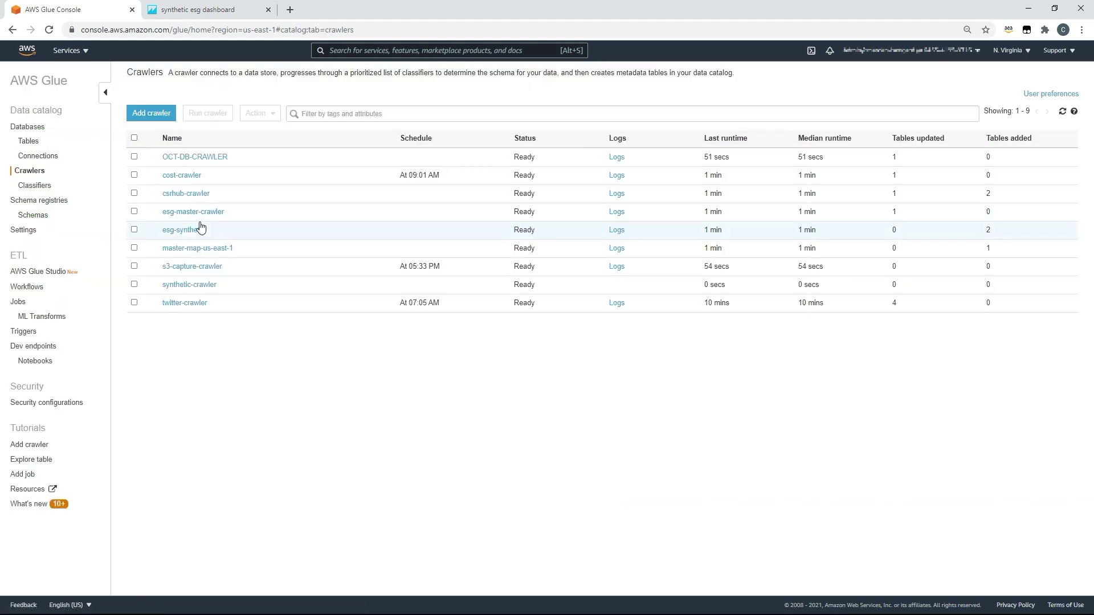
Select synthetic-crawler and start its run
click(134, 284)
click(211, 113)
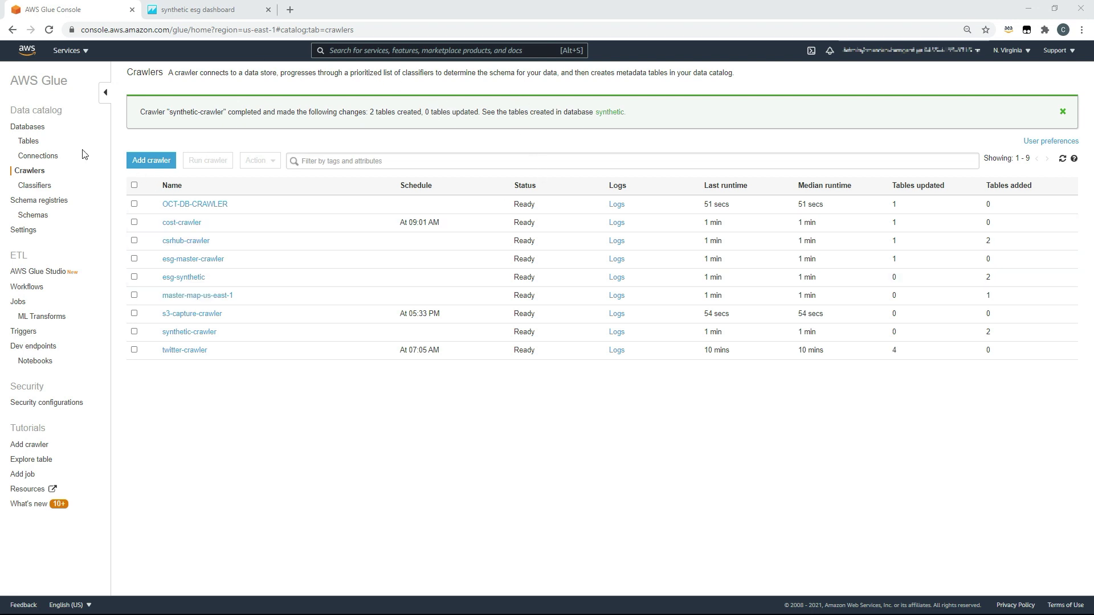
Go to Databases > synthetic > Tables and open esg_data to scroll through its schema
click(35, 127)
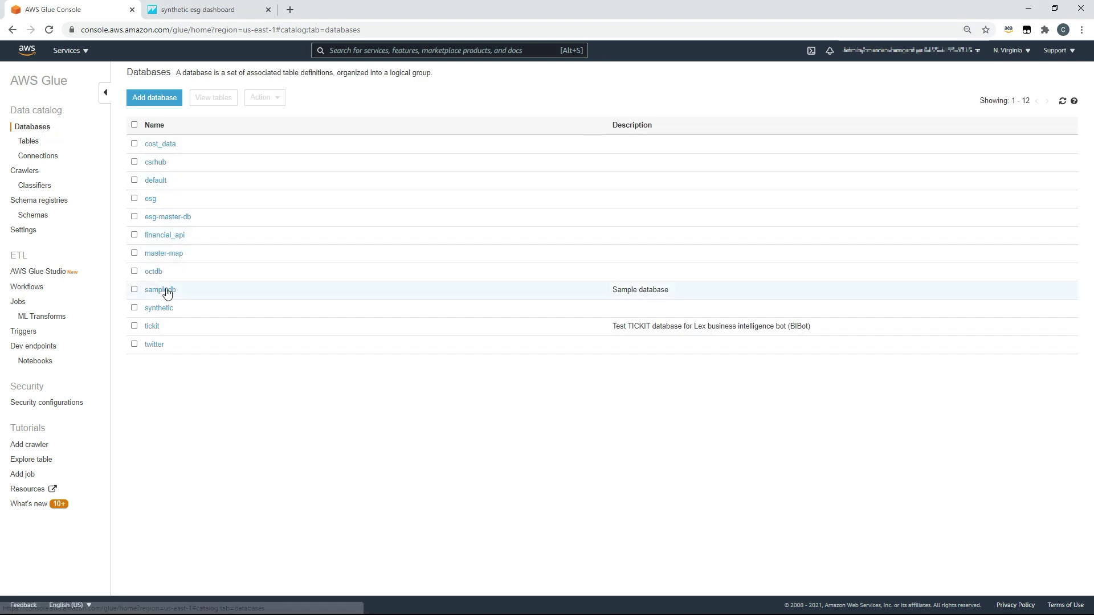
click(159, 308)
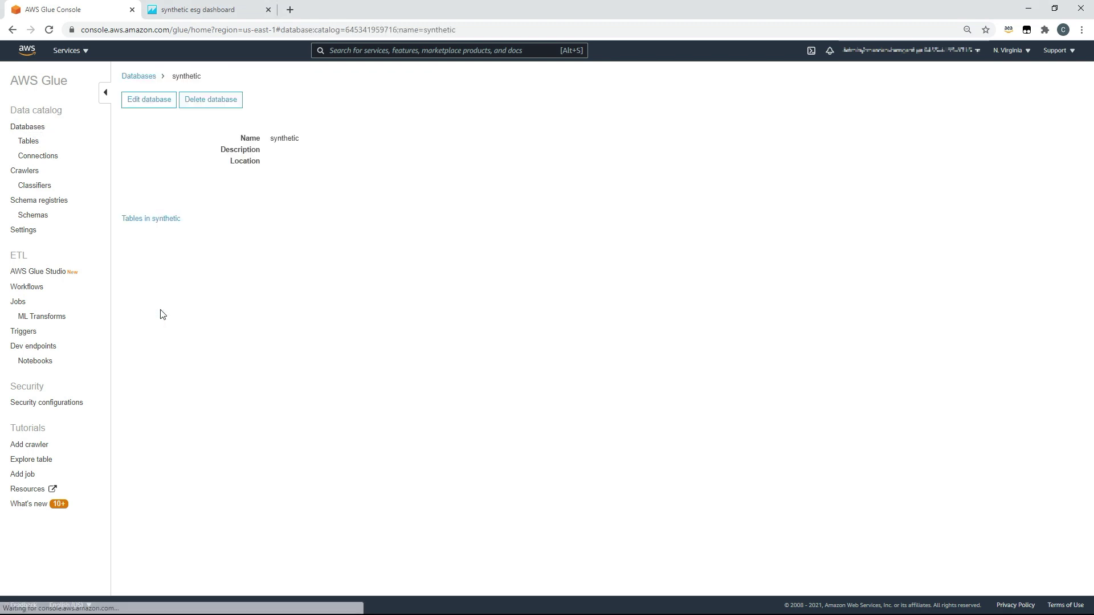
click(154, 221)
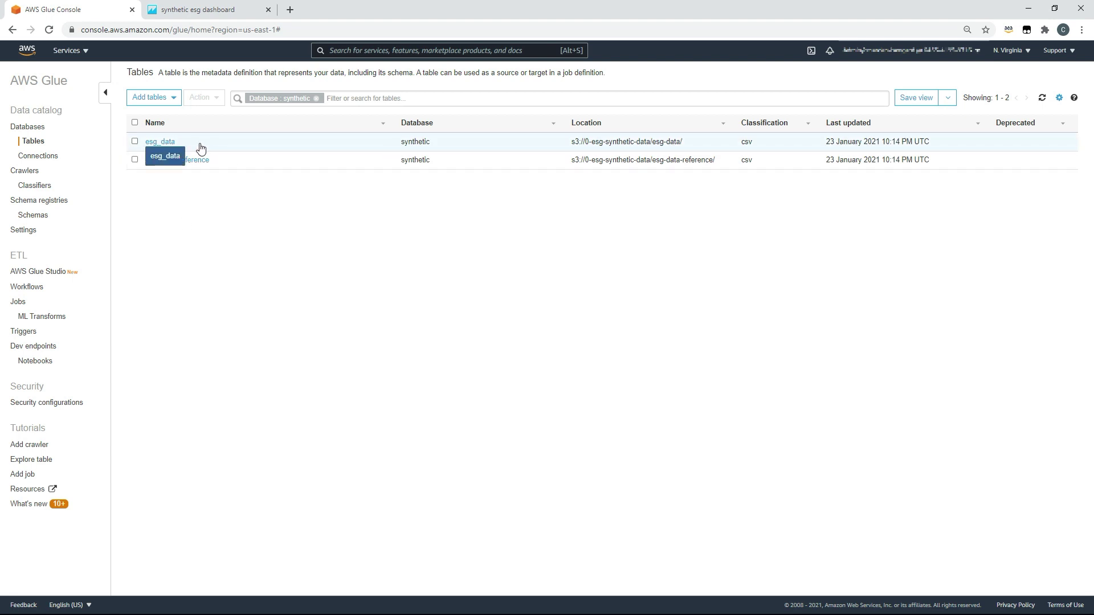
click(162, 142)
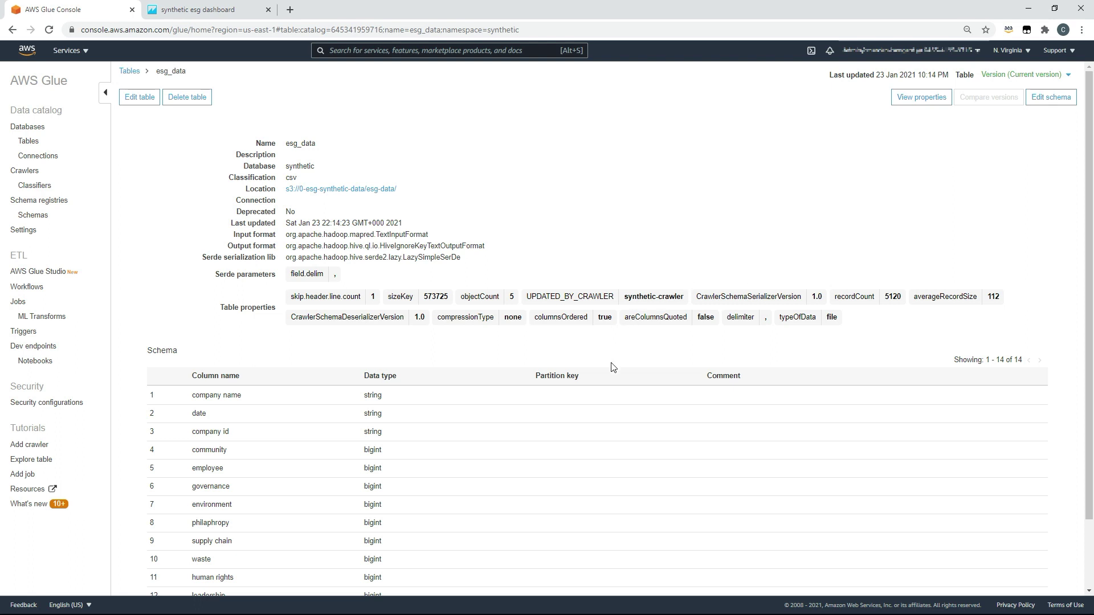
scroll(604, 374, down, 1)
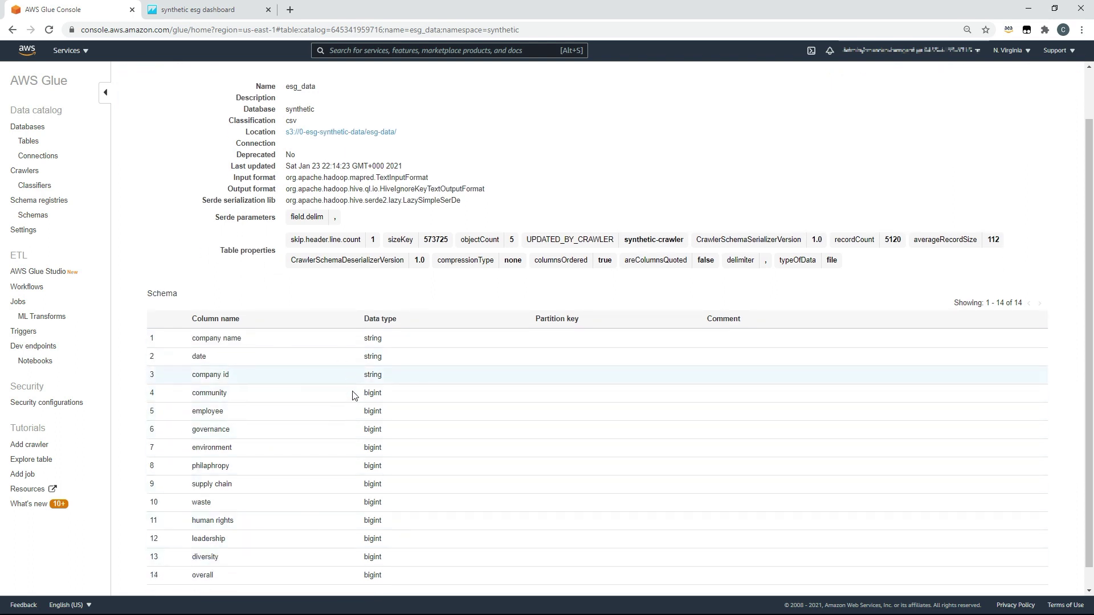
scroll(450, 339, up, 1)
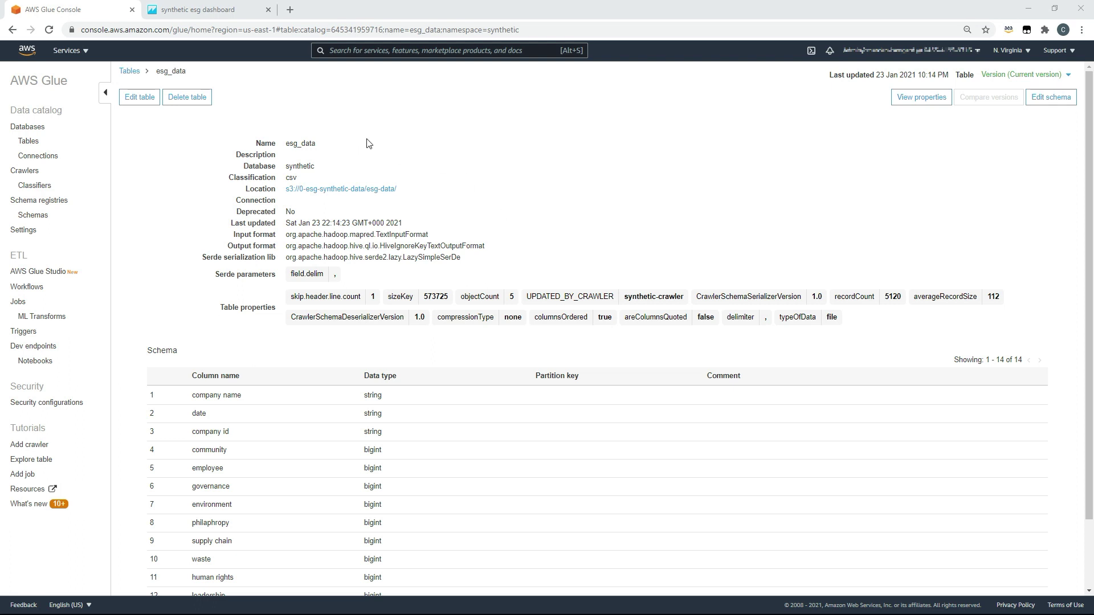
In Athena, review the CREATE VIEW query's selected columns and its company name join condition
click(355, 52)
text(athena)
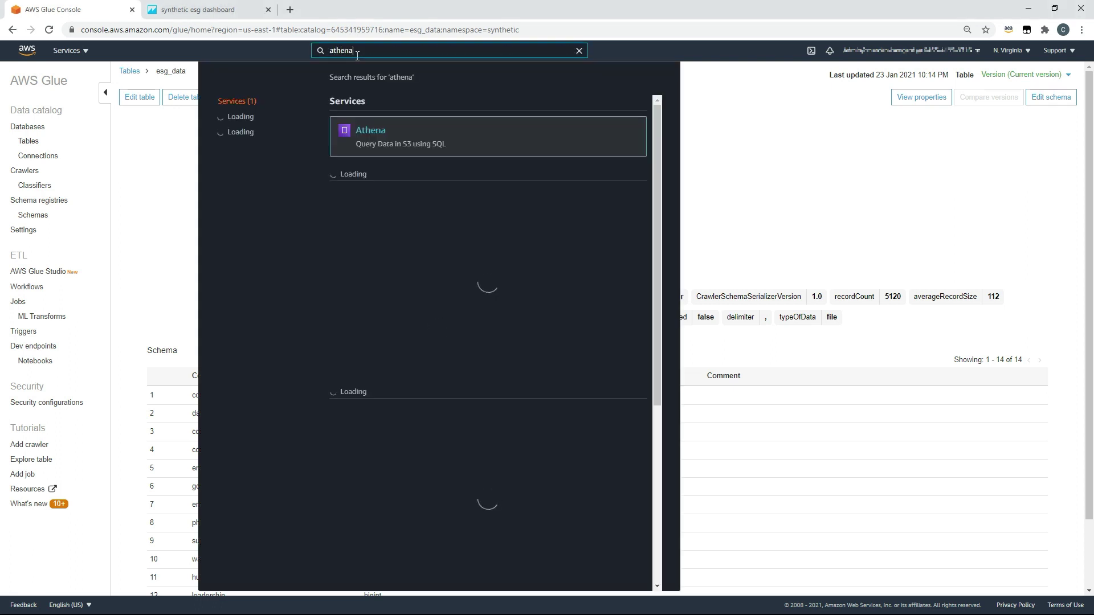
click(367, 131)
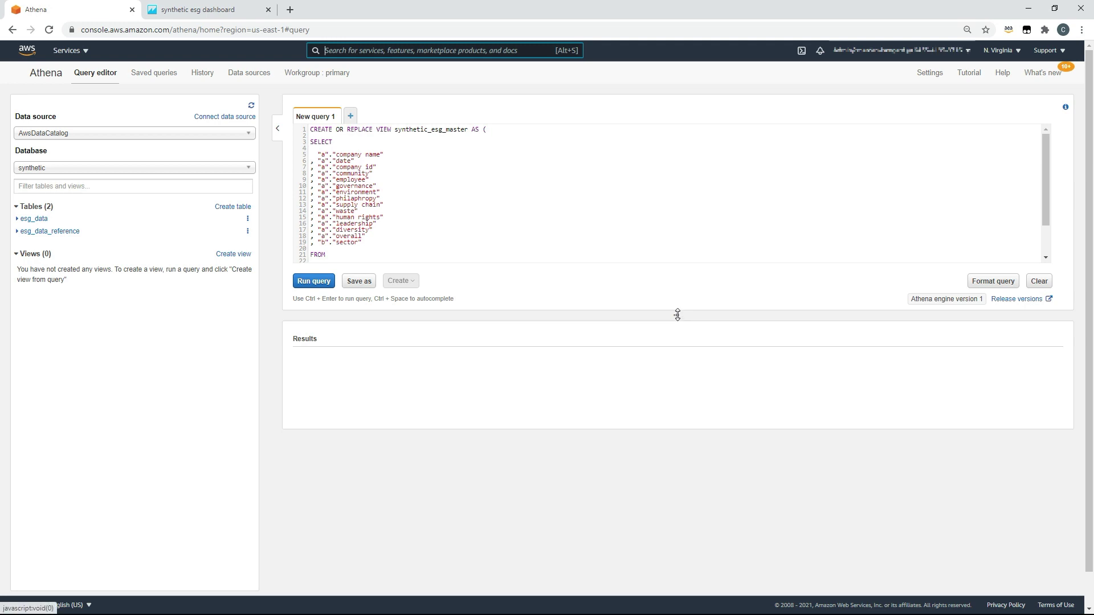
drag(676, 315, 682, 368)
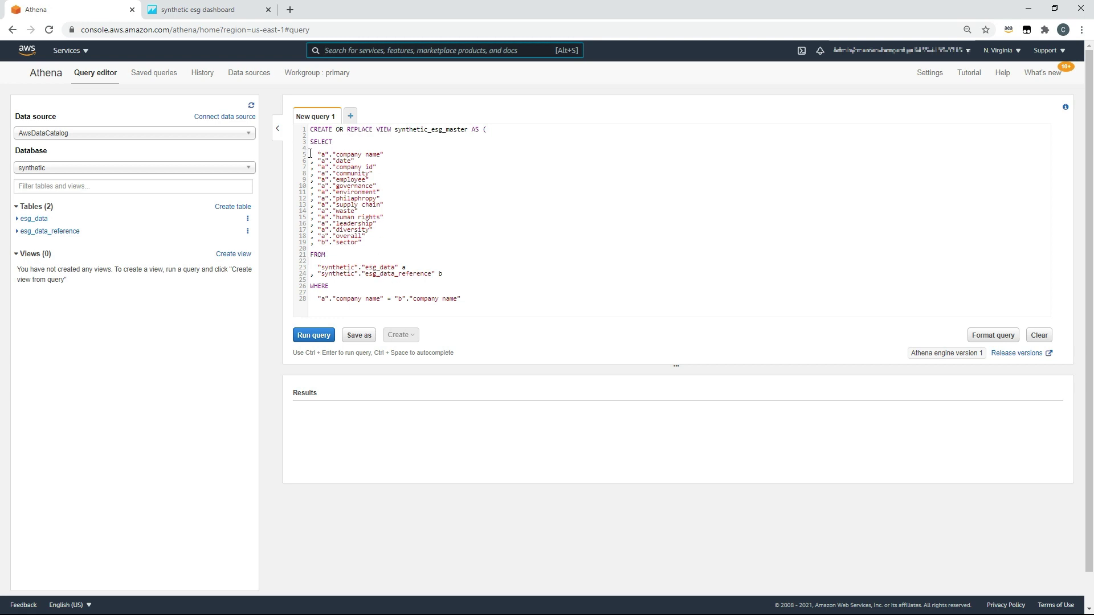
drag(313, 154, 391, 236)
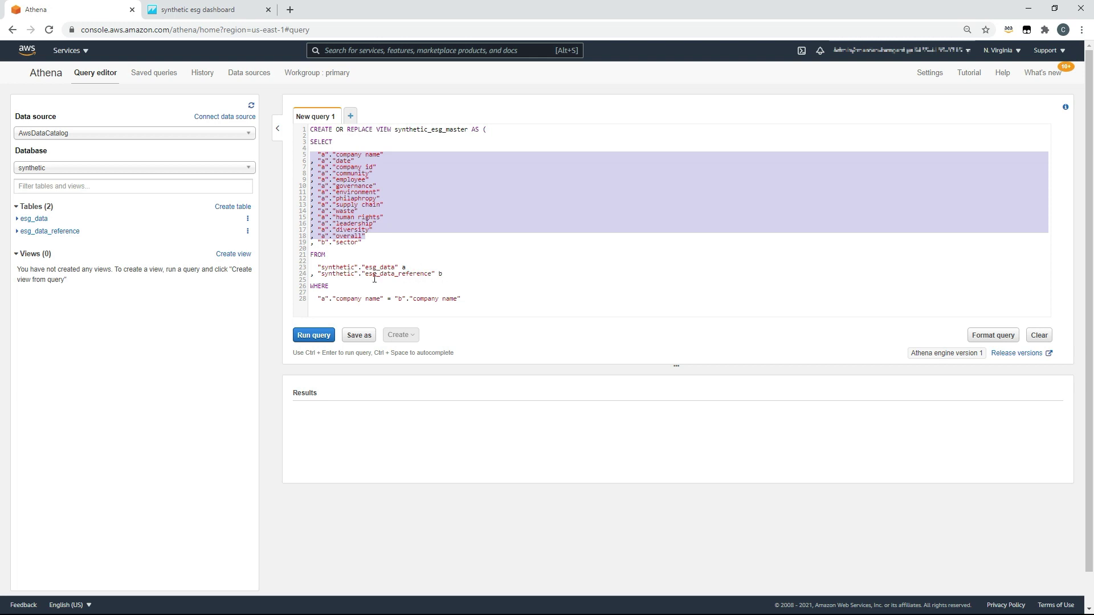
drag(314, 241, 363, 243)
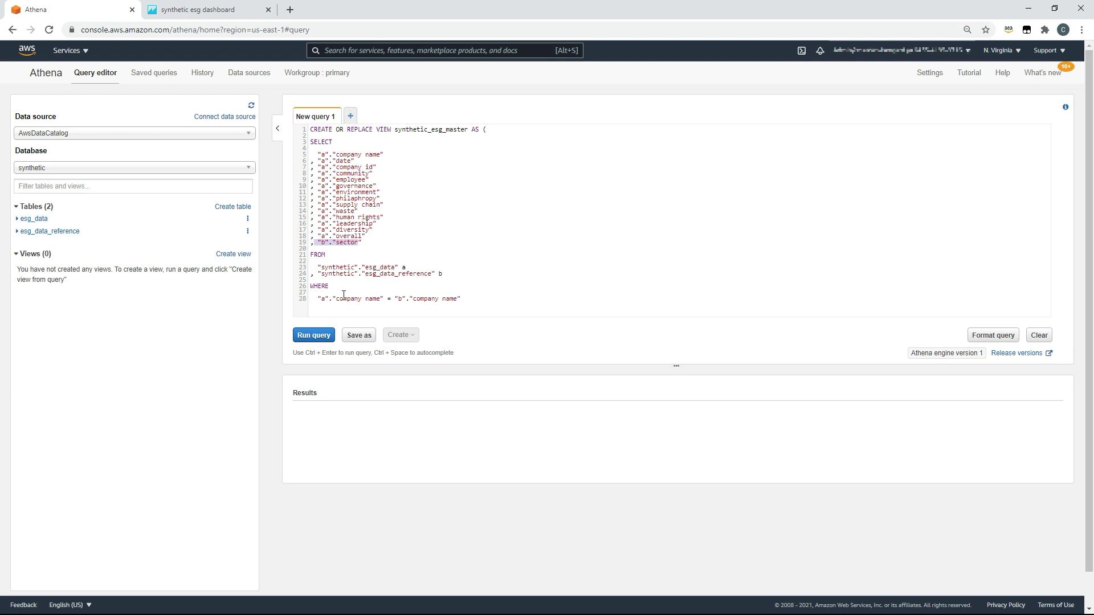
drag(337, 298, 380, 298)
drag(414, 299, 460, 299)
click(430, 288)
Run the query, add the missing ')' on line 28, and rerun it successfully
click(312, 336)
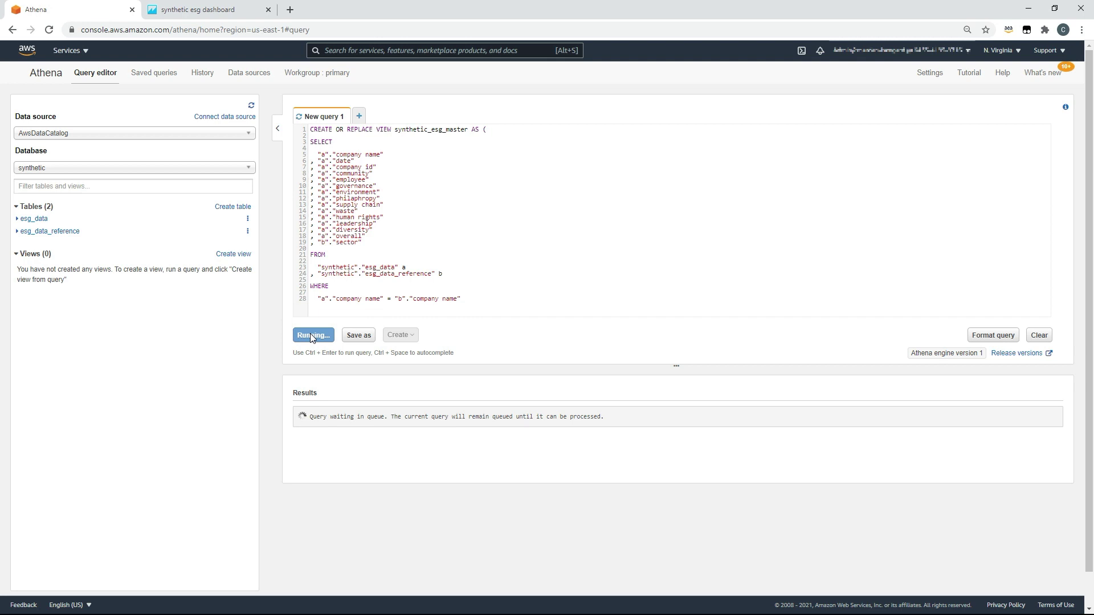
click(483, 298)
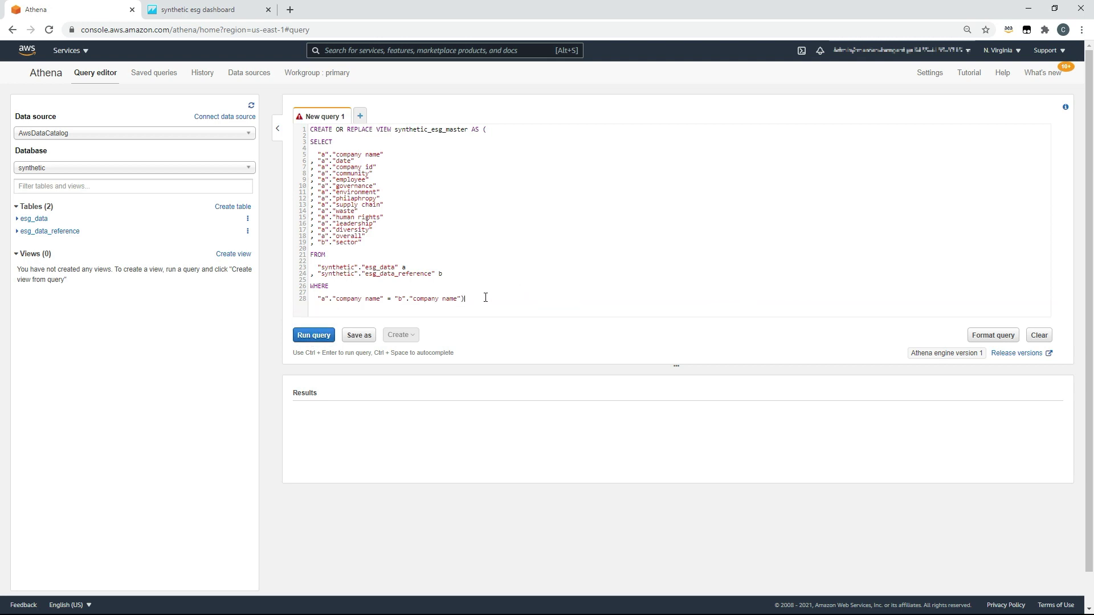
click(323, 336)
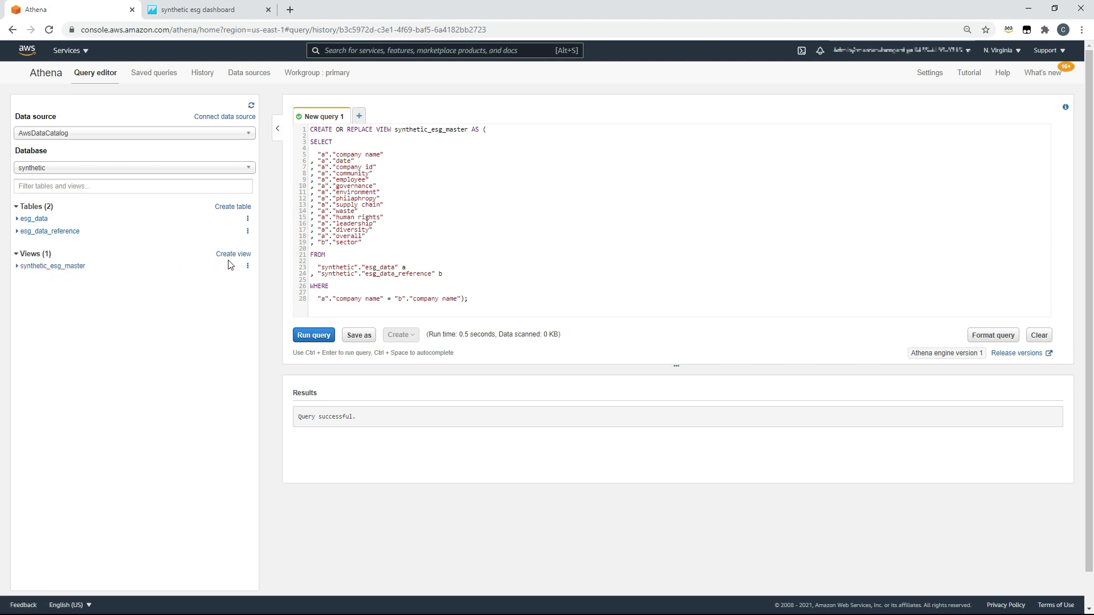
Preview 10 rows of synthetic_esg_master, toggling the results full-screen view on and off
click(248, 266)
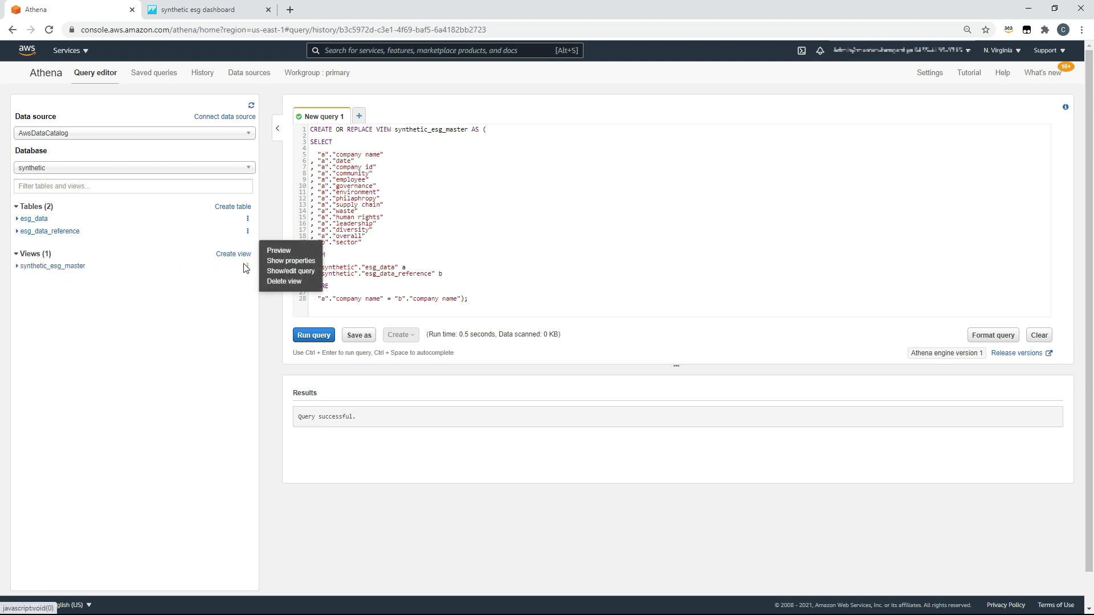
click(279, 252)
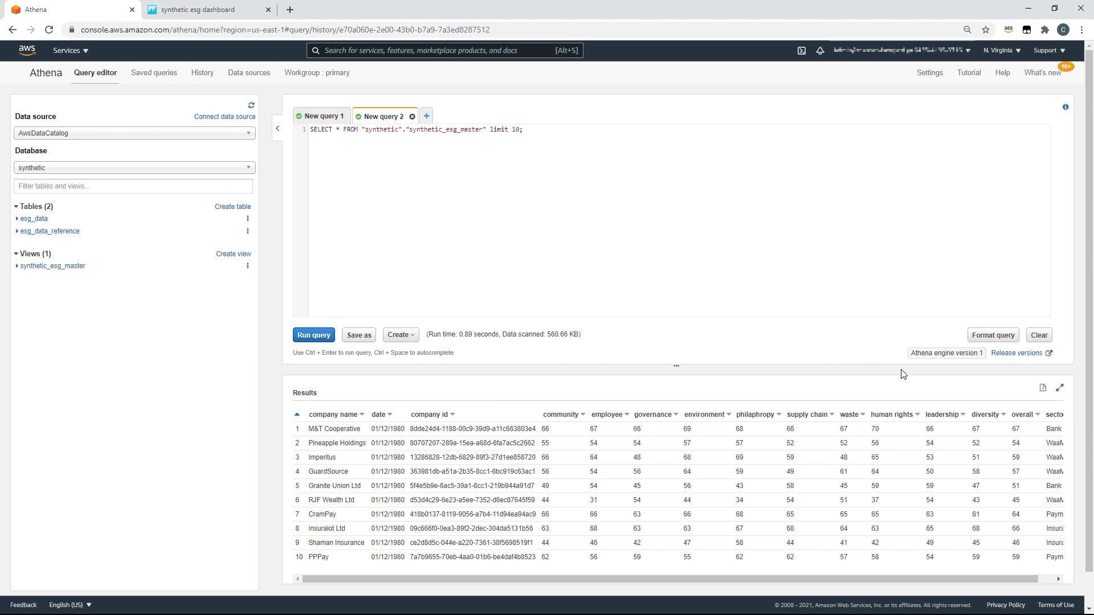
click(1063, 391)
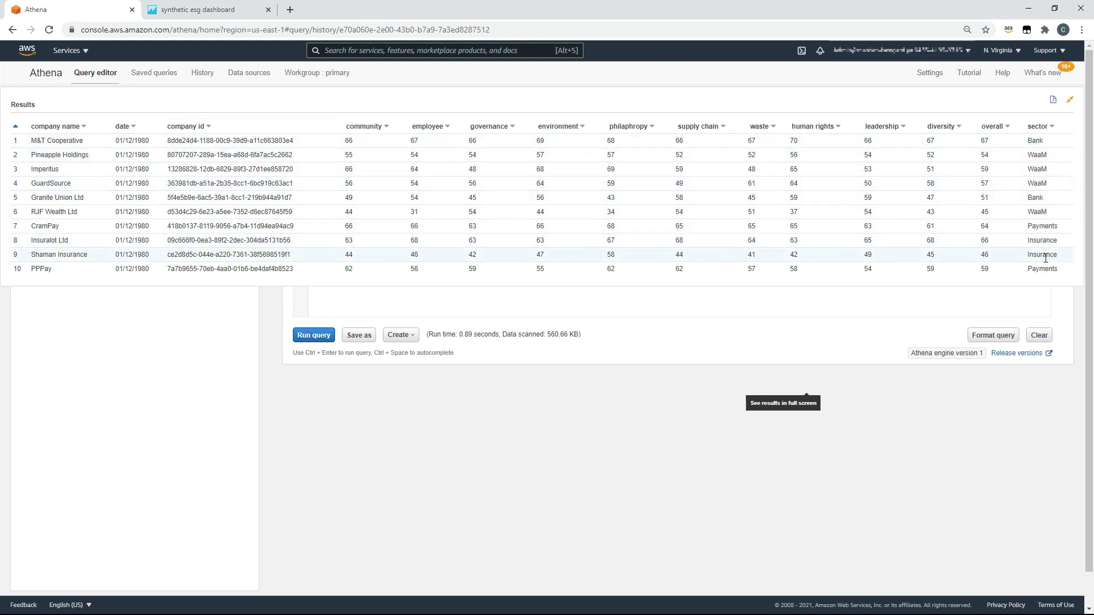
click(1071, 101)
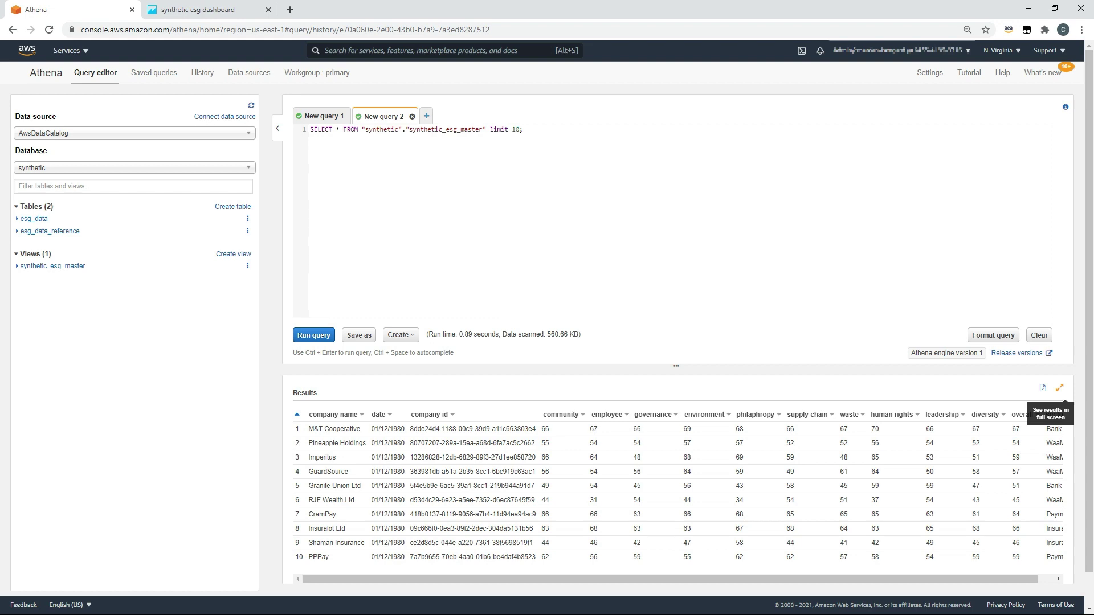
key(ctrl+Tab)
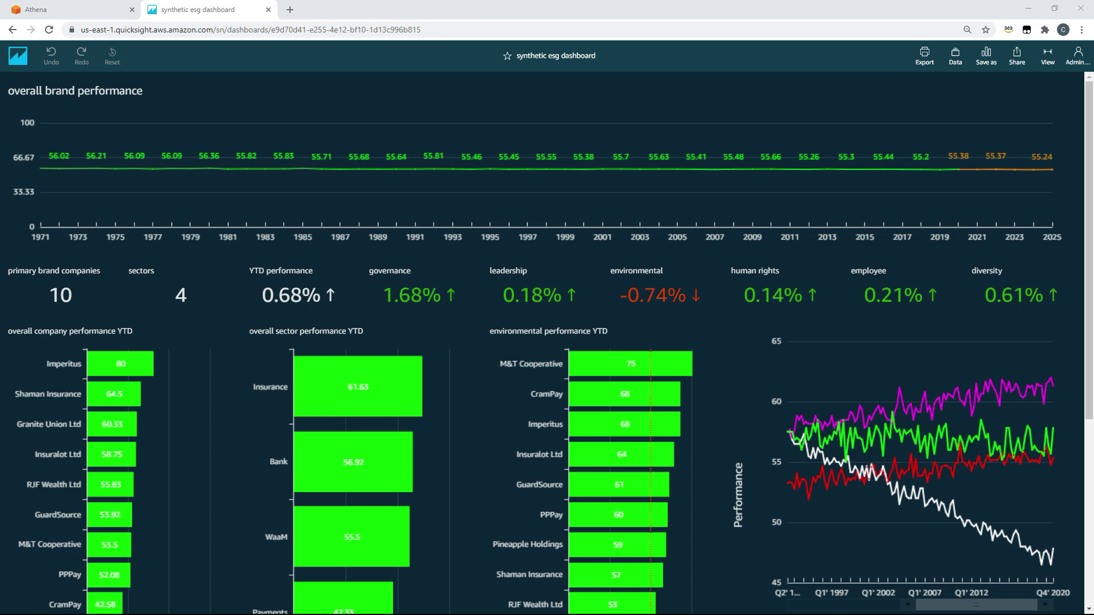
Leave the dashboard for the QuickSight home page and open the Datasets list
click(1079, 57)
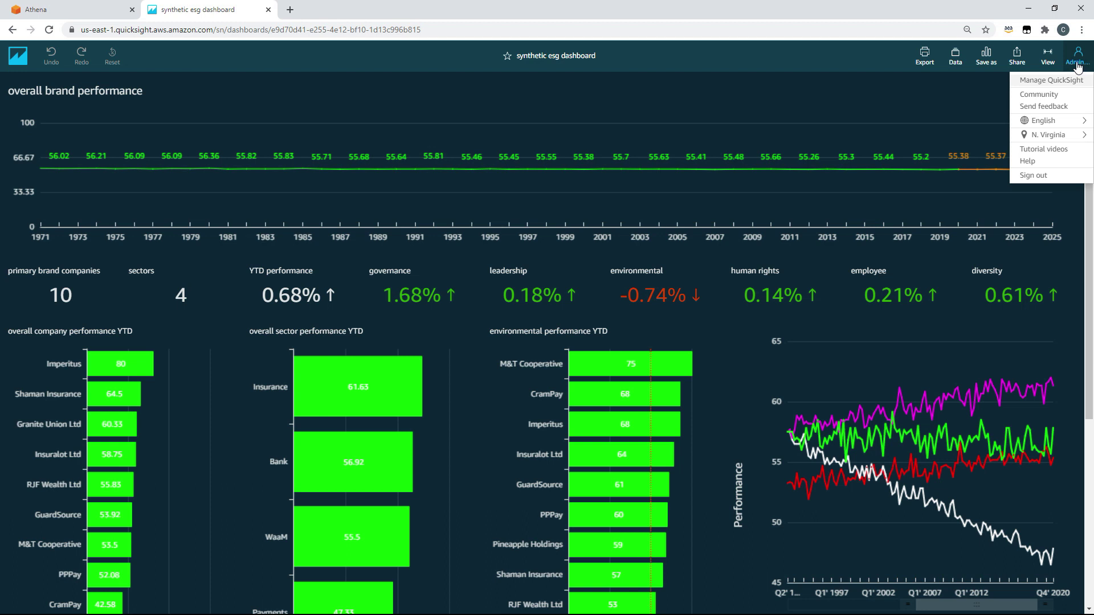
click(16, 61)
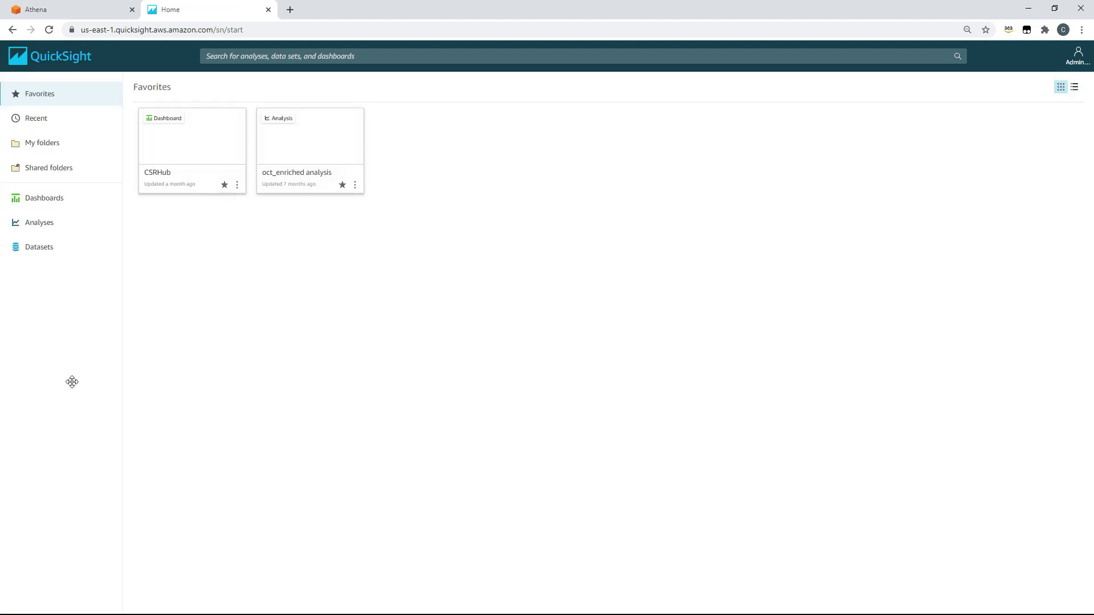
click(84, 256)
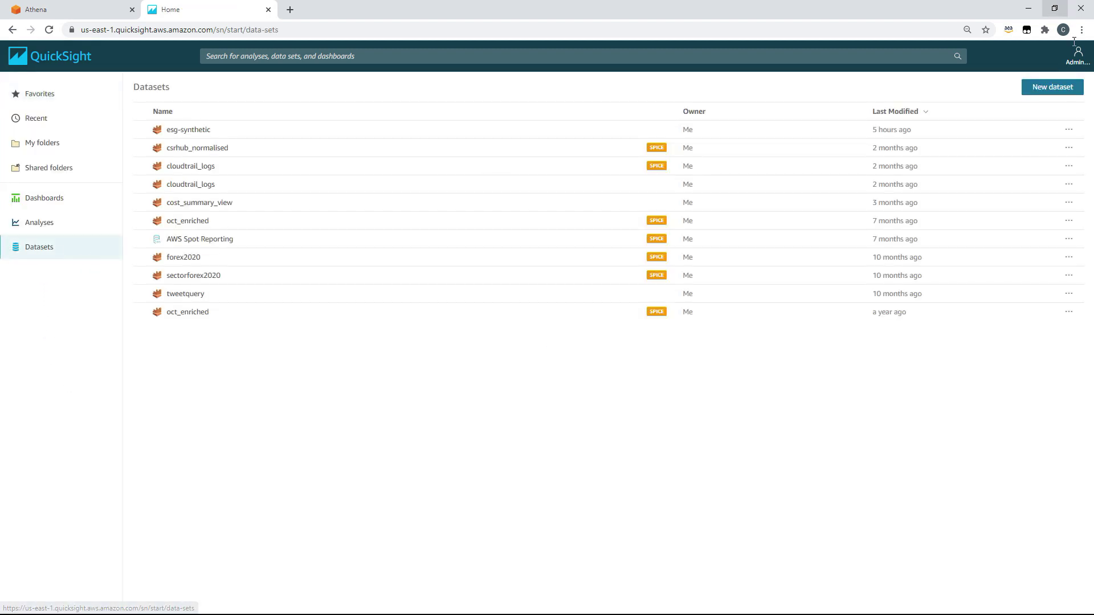
Start a new dataset from a newly created Athena data source
click(1054, 85)
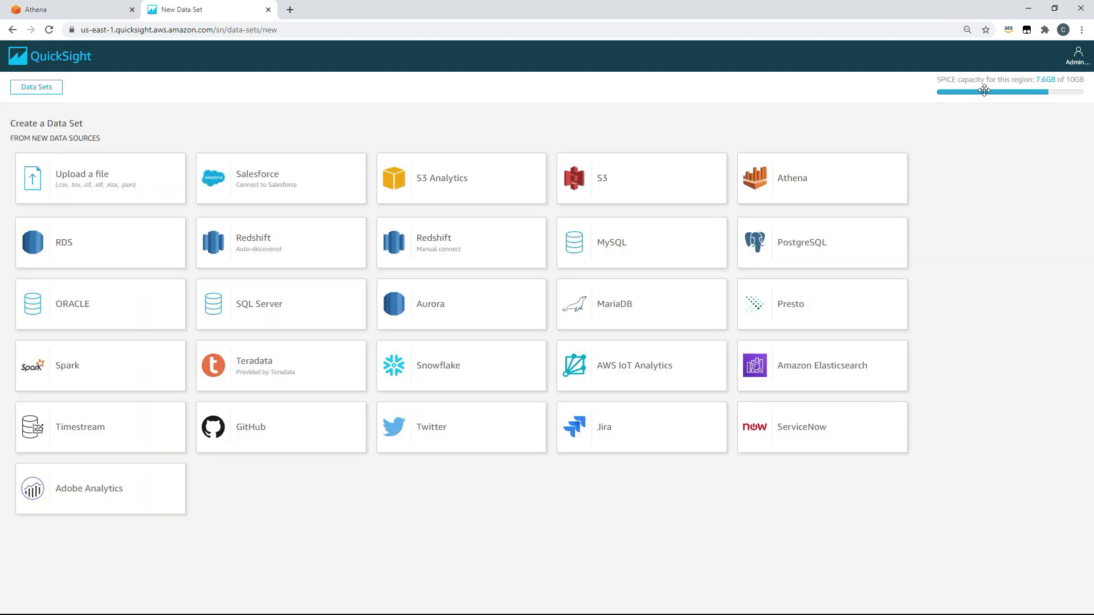
click(829, 179)
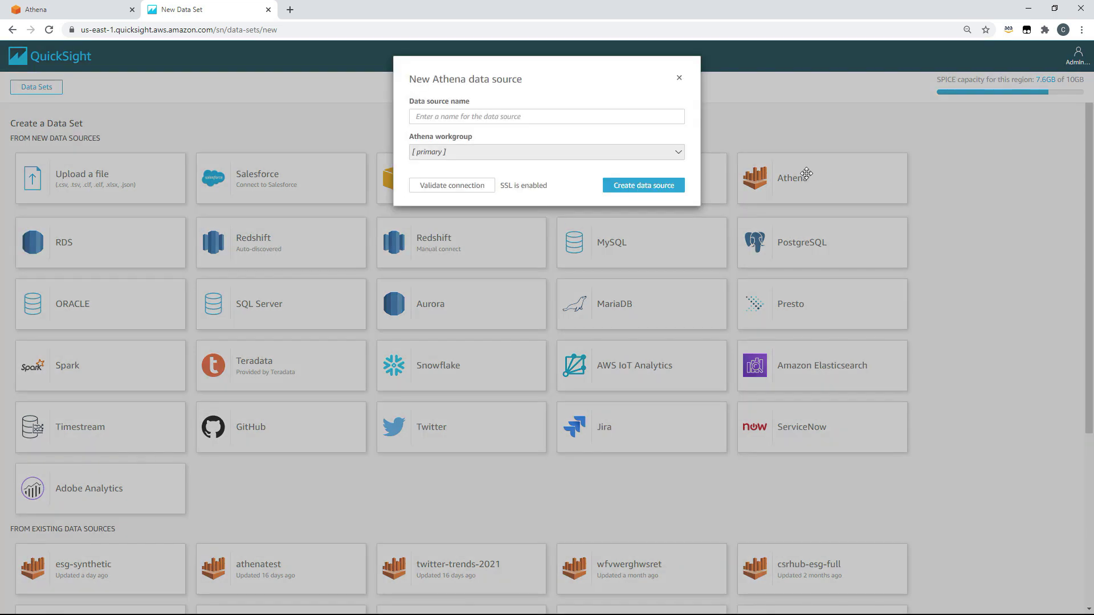
click(506, 117)
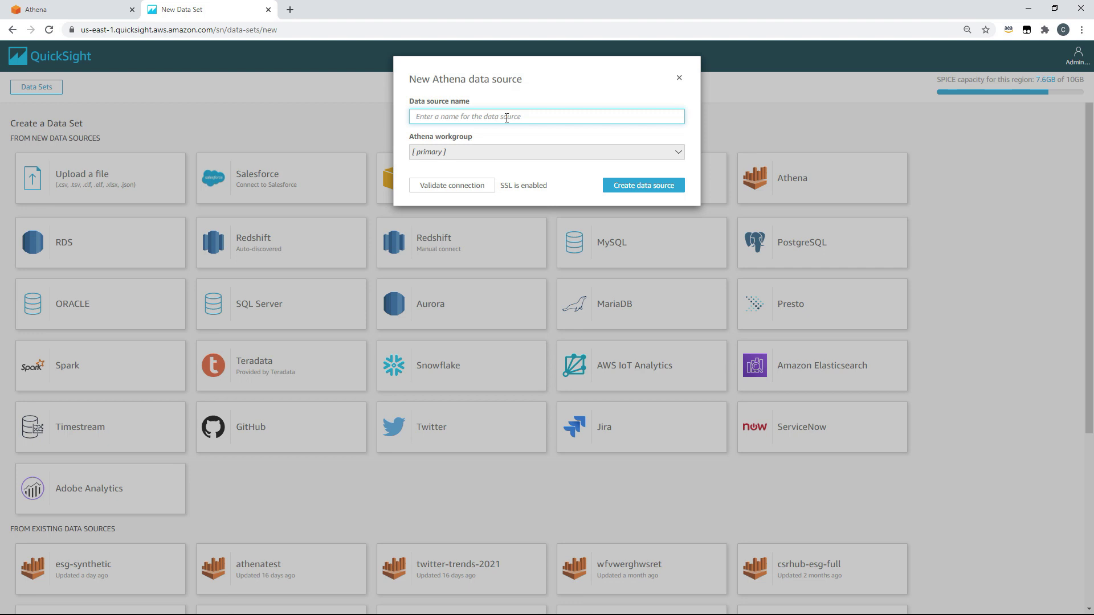
text(syntheticdatasource)
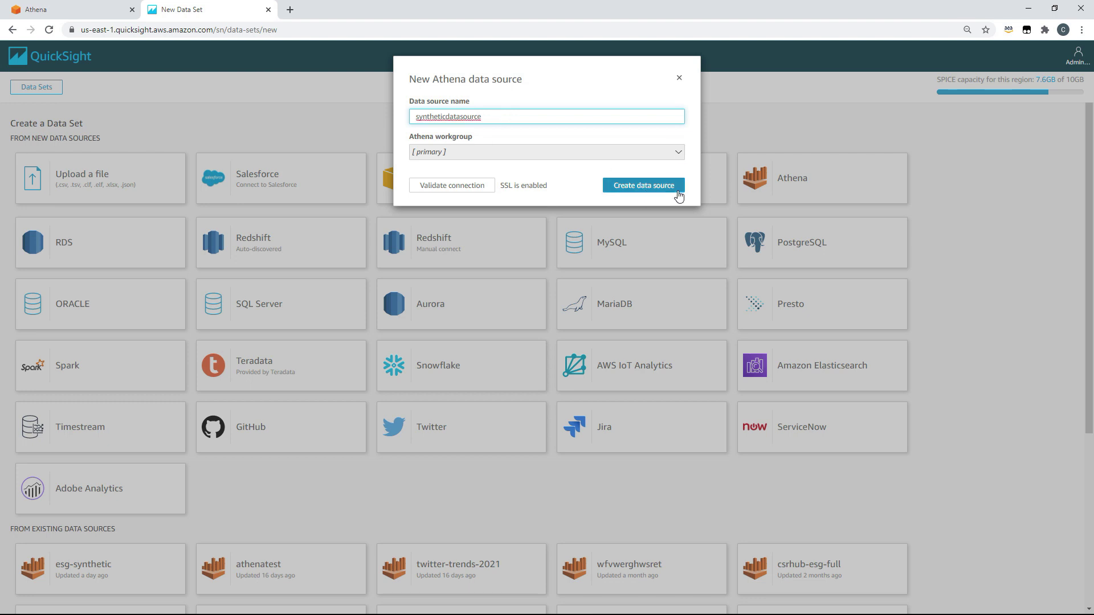
click(651, 189)
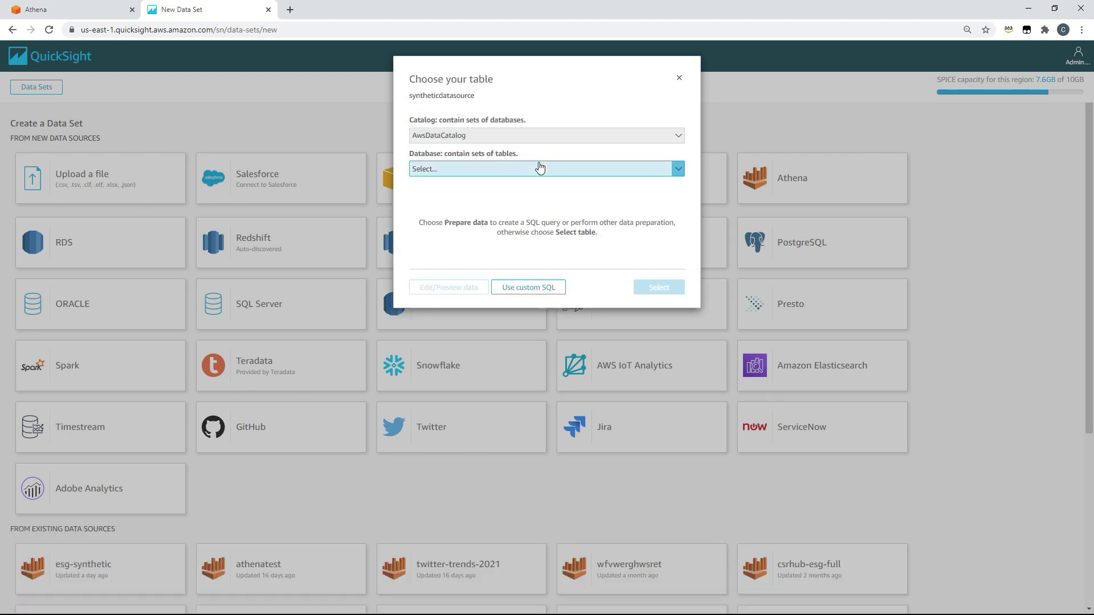
Choose the synthetic database and synthetic_esg_master table, then open it in Edit/Preview data
click(485, 171)
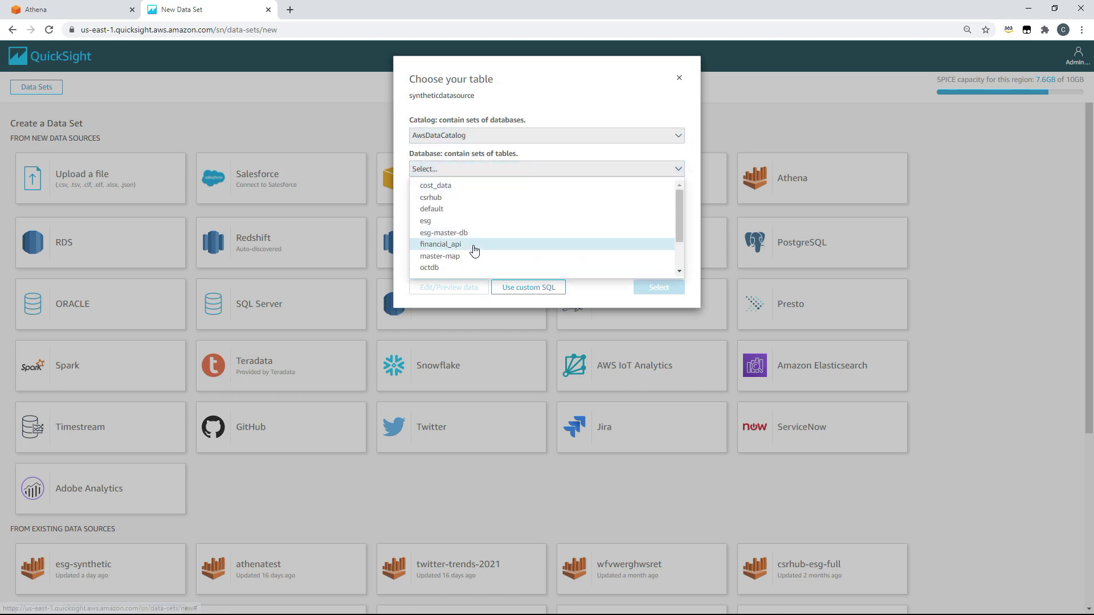
scroll(466, 245, down, 3)
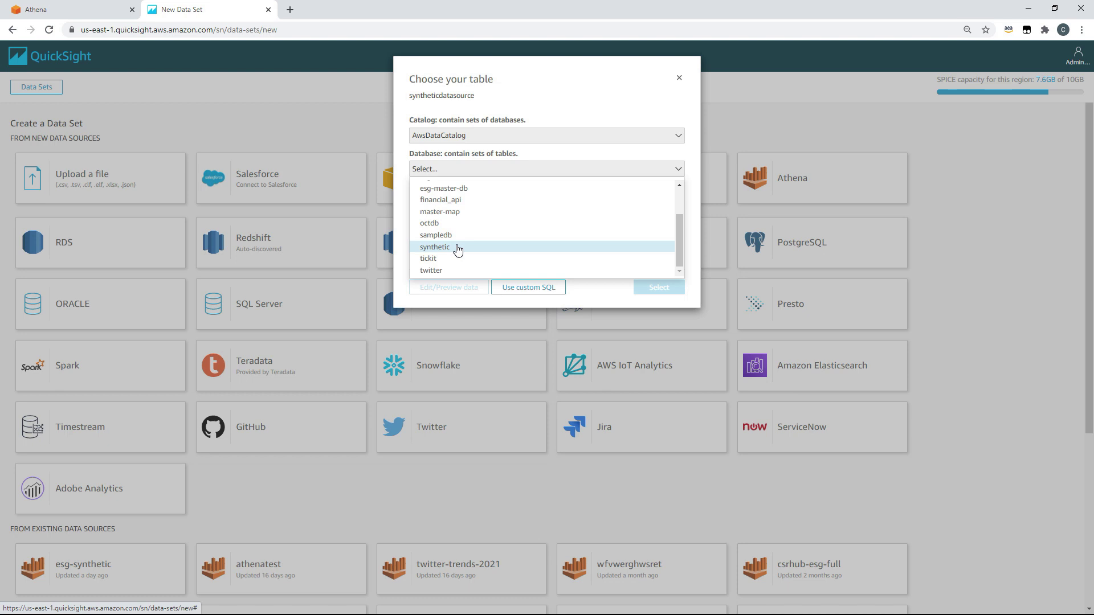
click(458, 247)
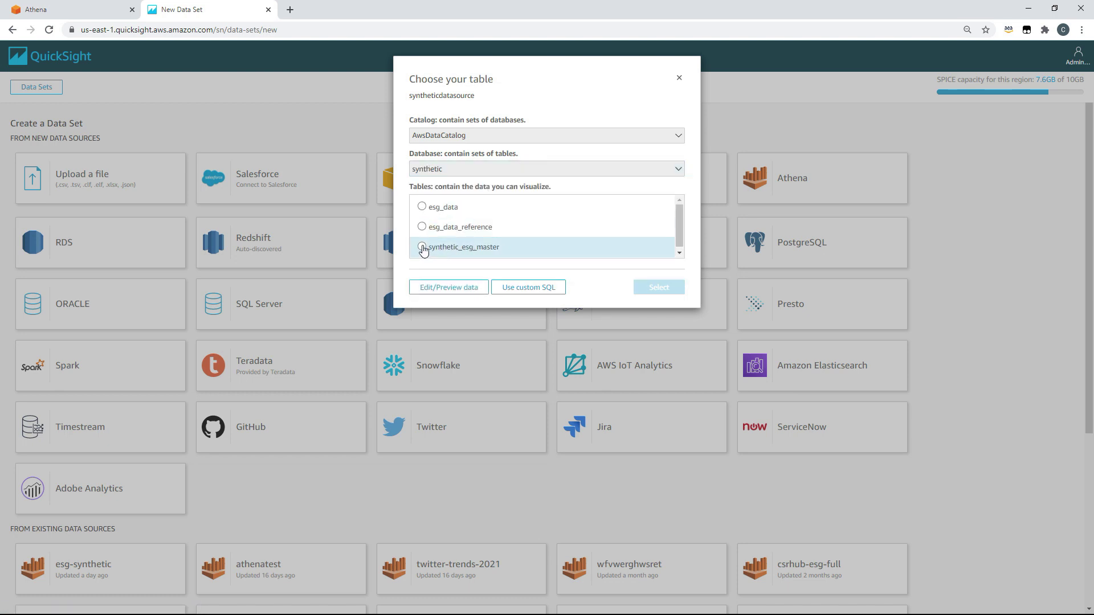
click(423, 249)
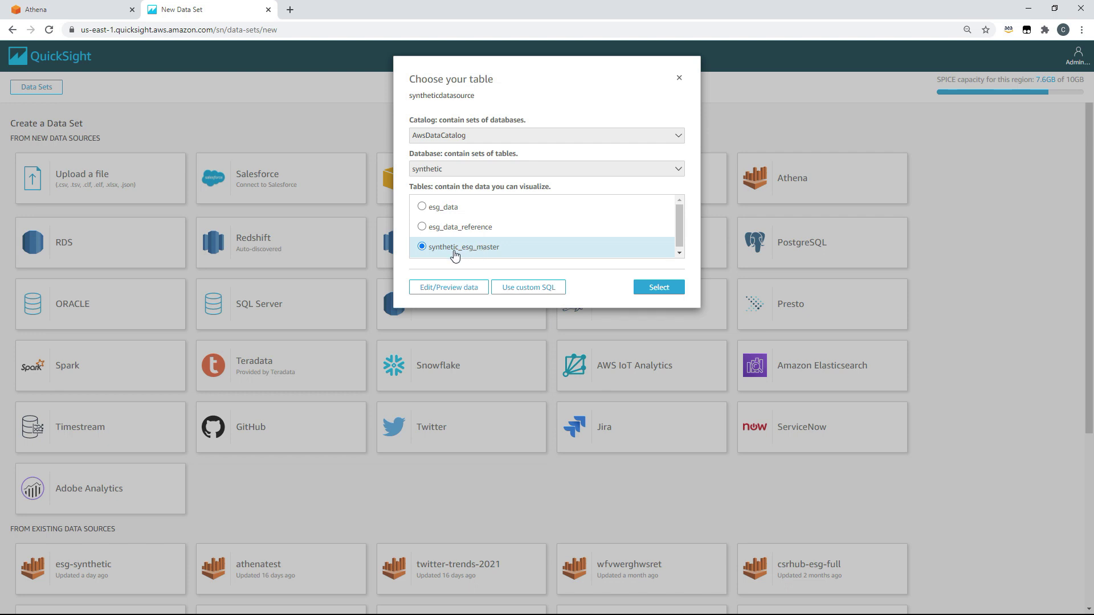
click(449, 290)
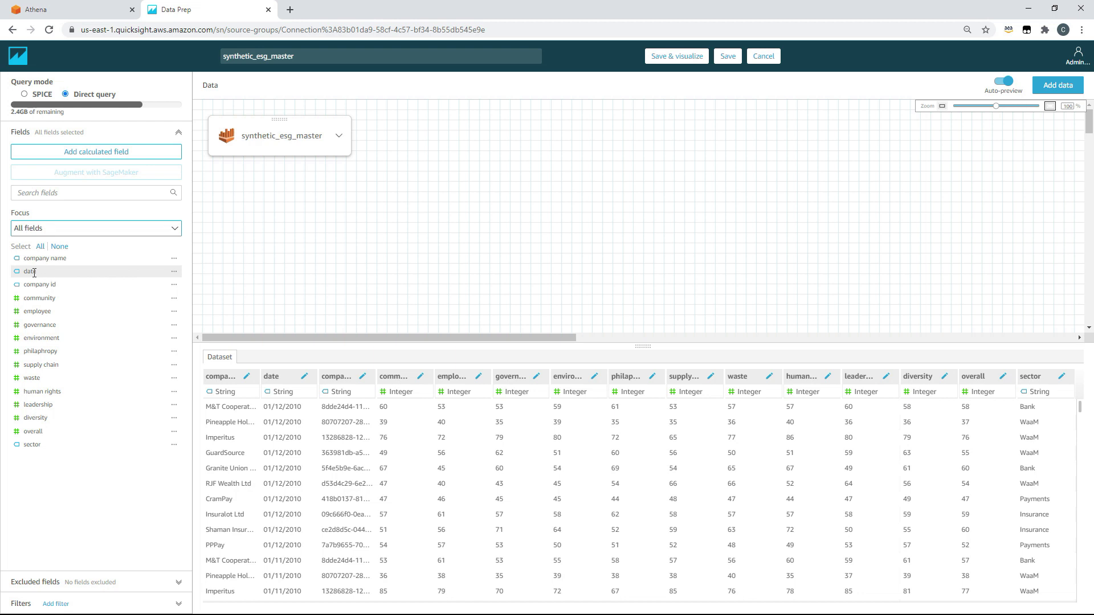
Make the date field a Date in dd/MM/yy format, then save and visualize the dataset
click(174, 272)
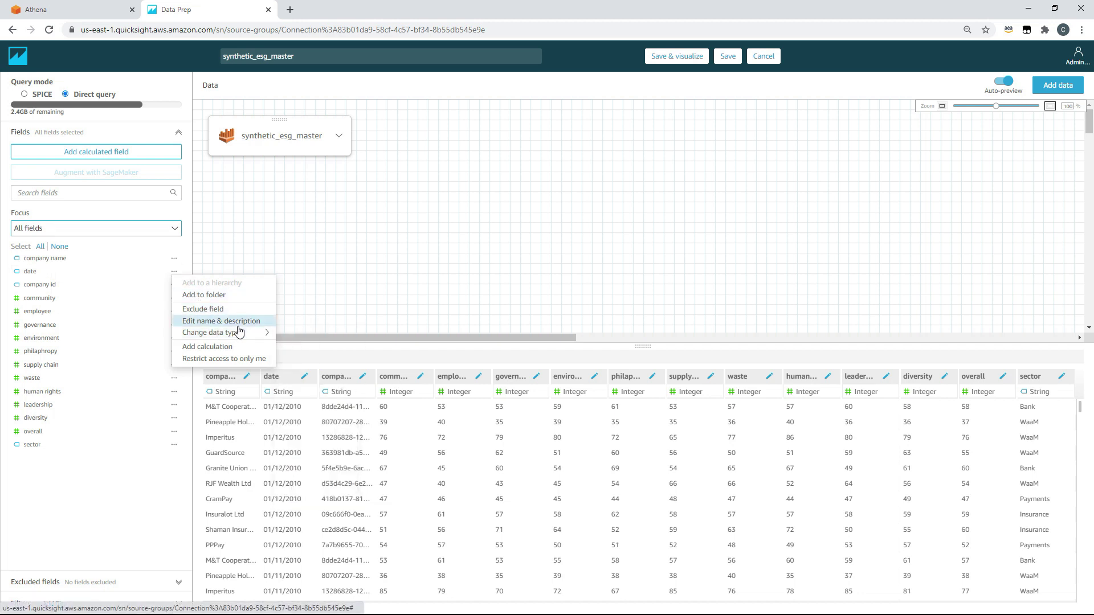
click(309, 383)
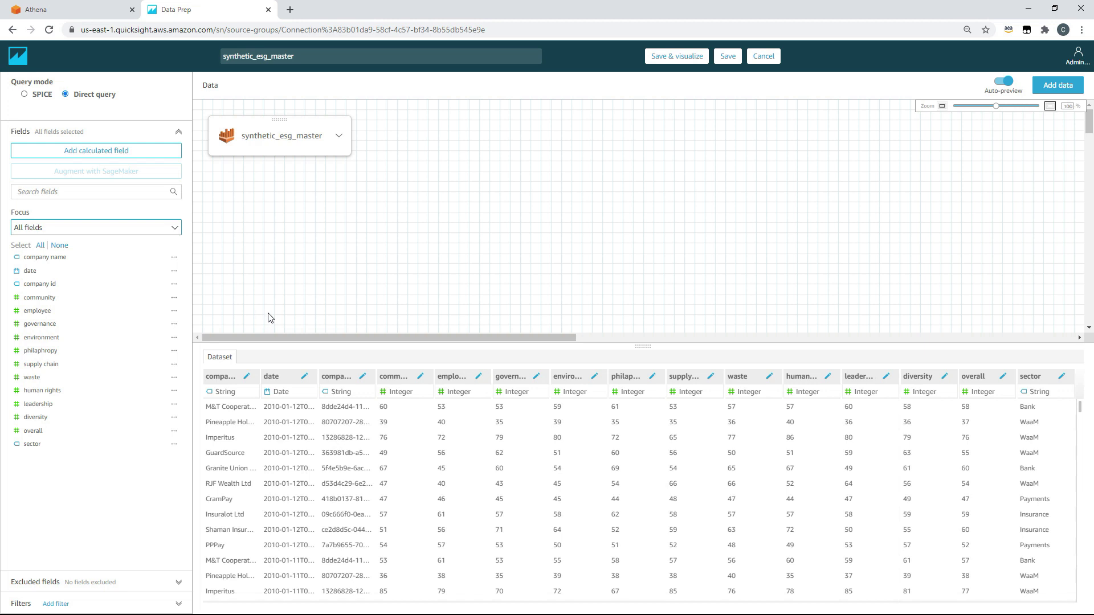
click(175, 277)
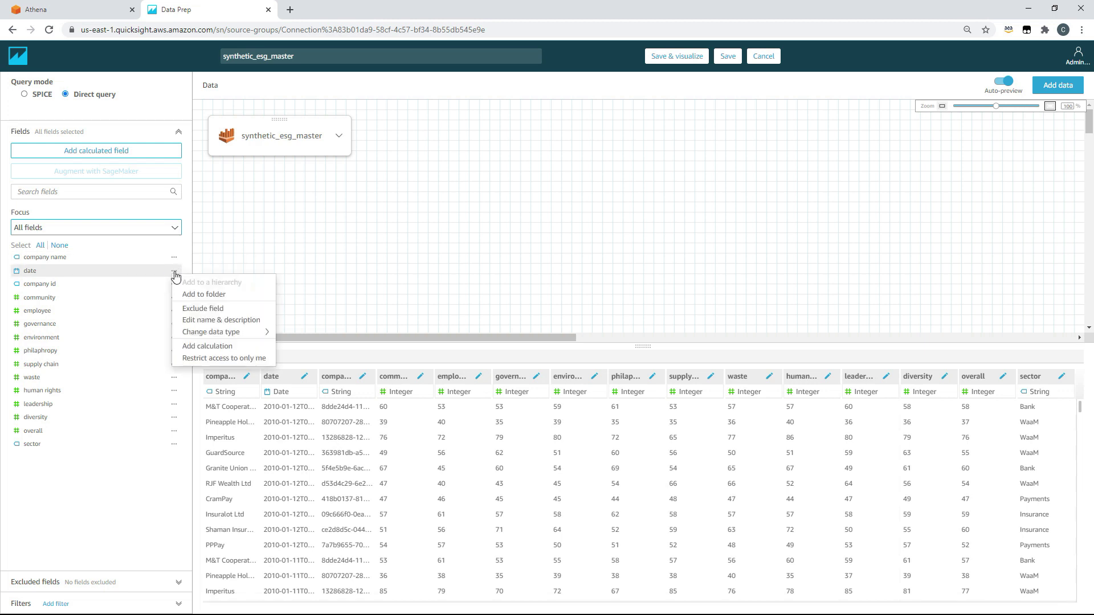
mouse_move(226, 332)
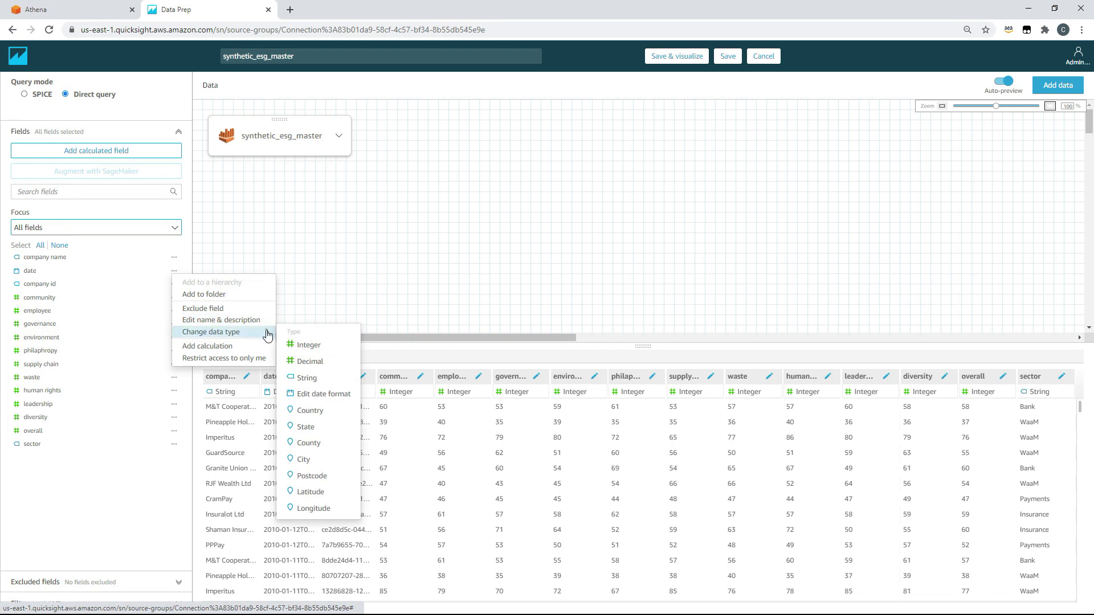
click(316, 395)
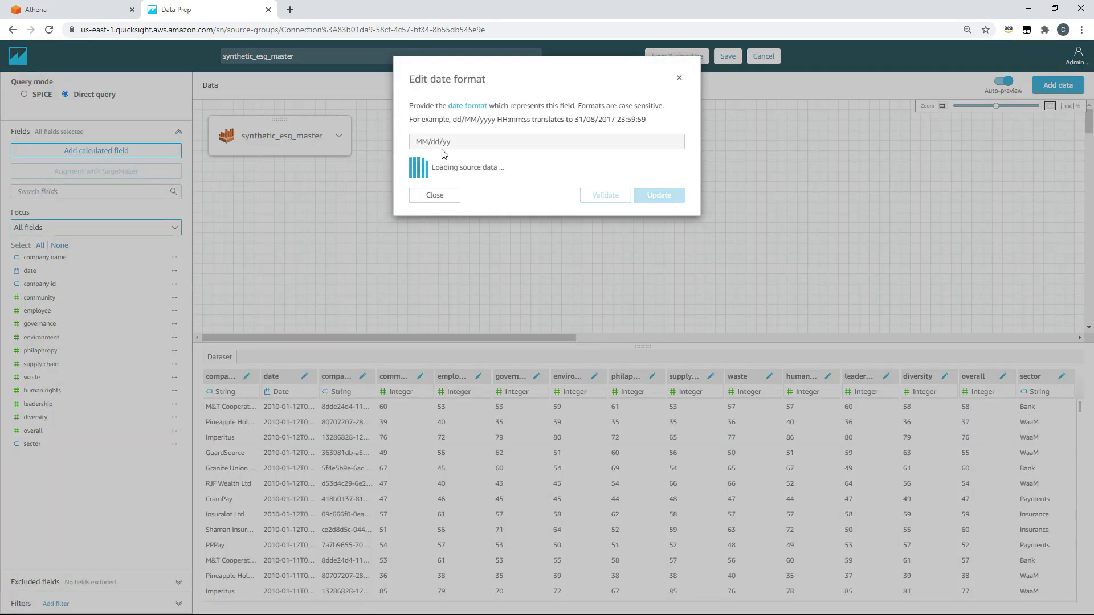
click(430, 140)
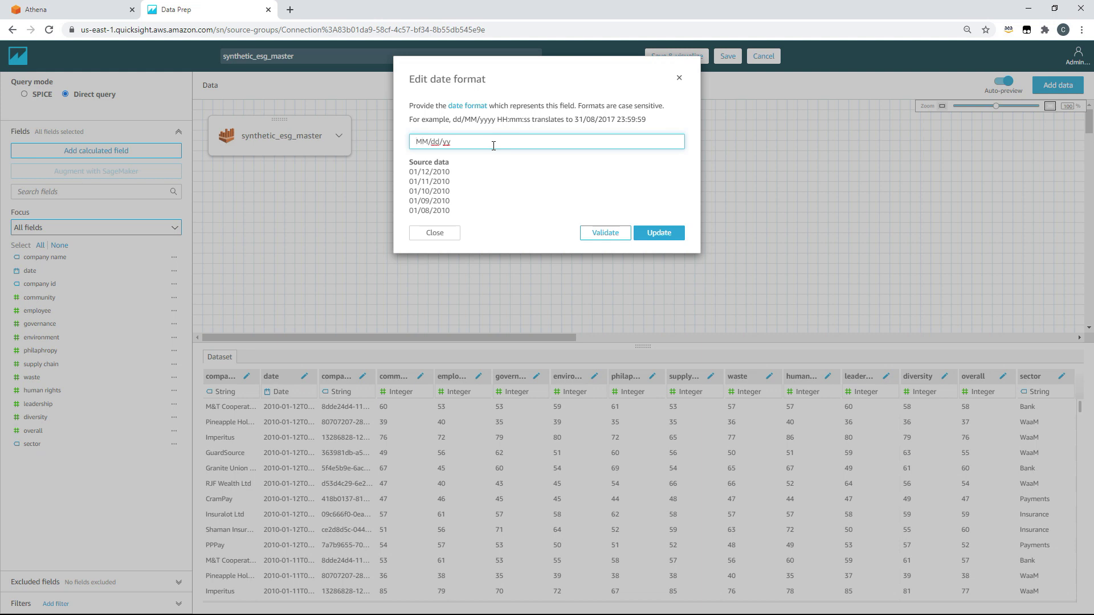
text(dd/)
key(Delete)
key(Delete)
click(659, 234)
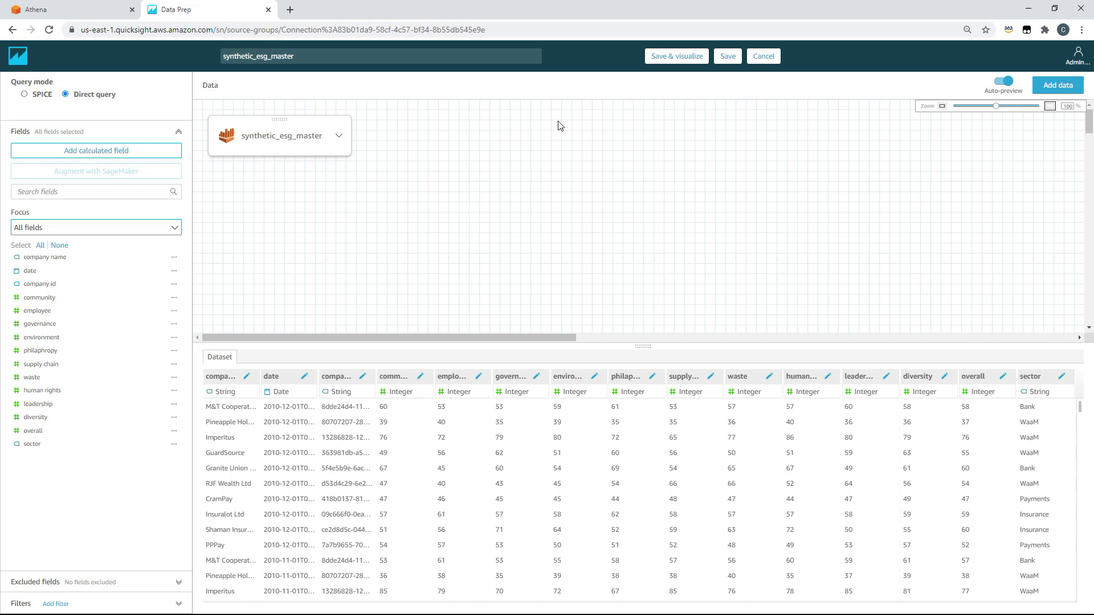
click(688, 57)
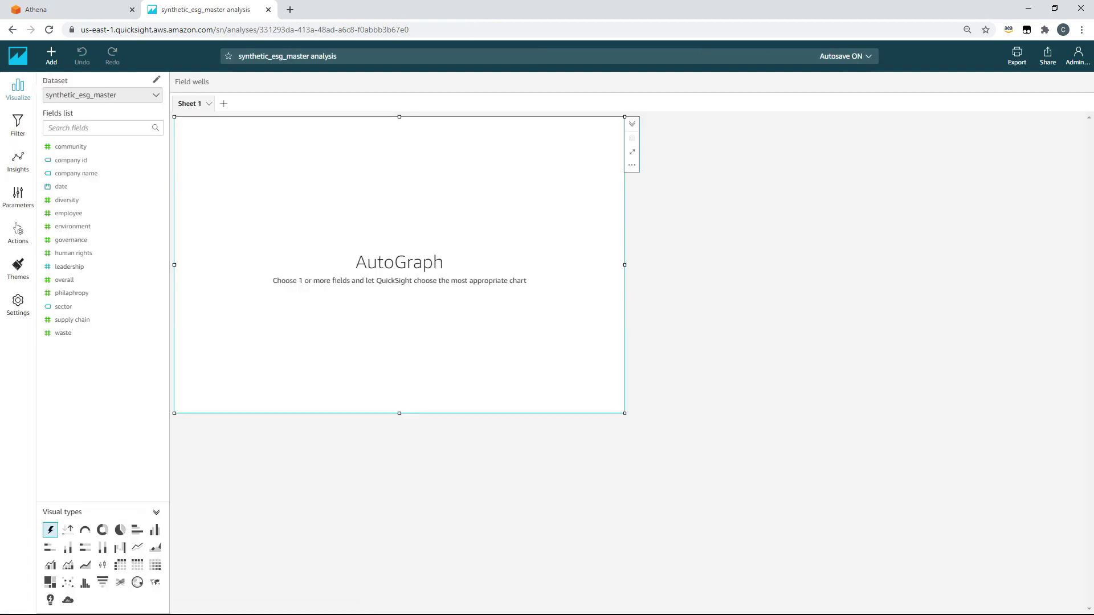
Apply the dark AWSNight theme to the analysis
click(17, 267)
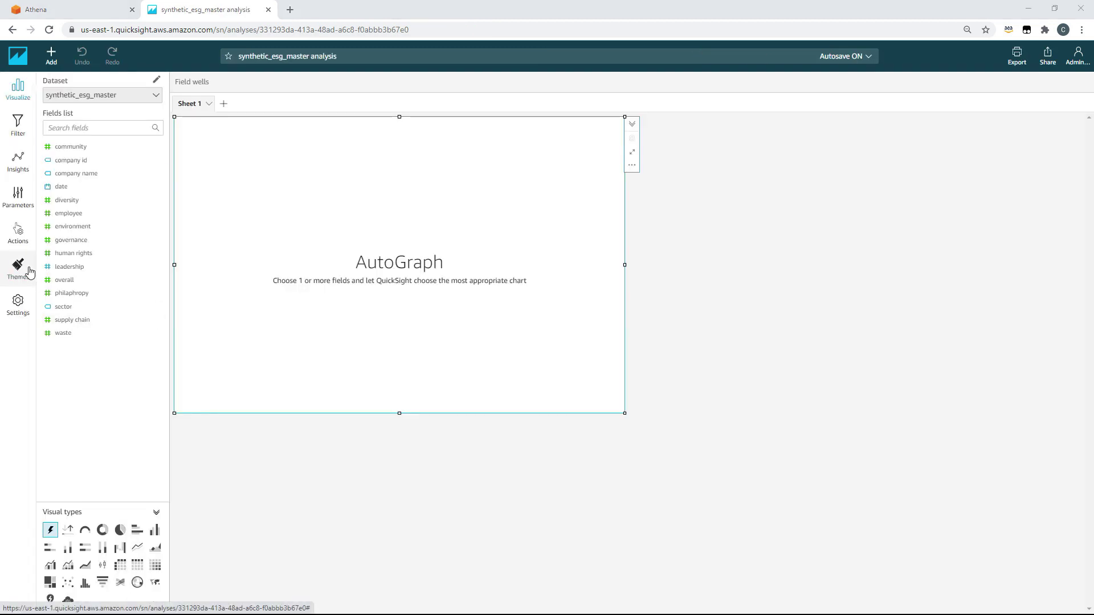
click(154, 197)
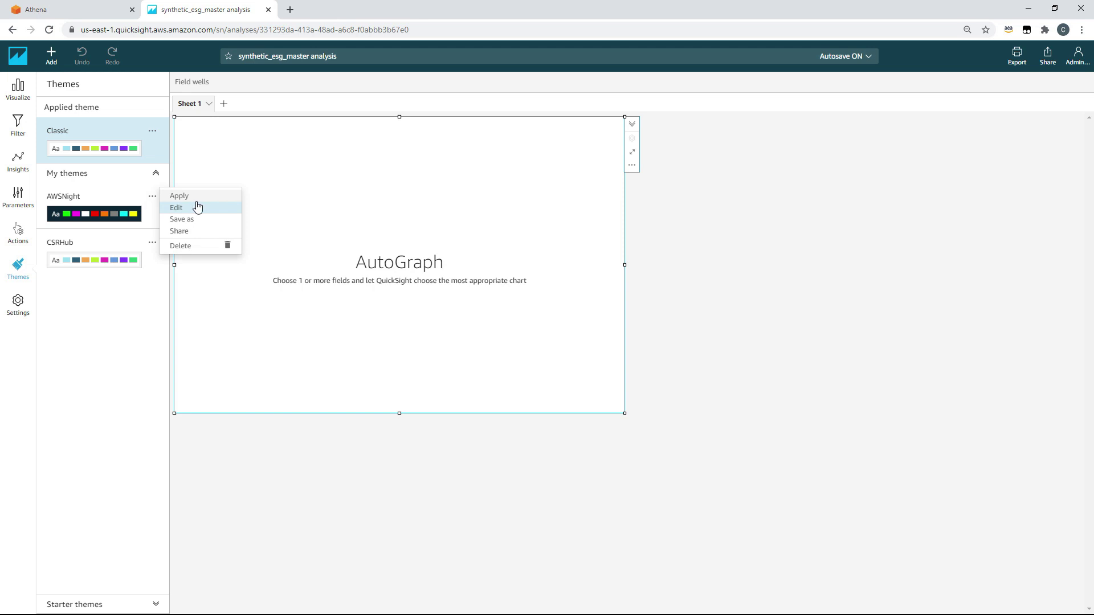
click(197, 195)
Set the analysis scaling mode to Optimized (1366px)
click(18, 305)
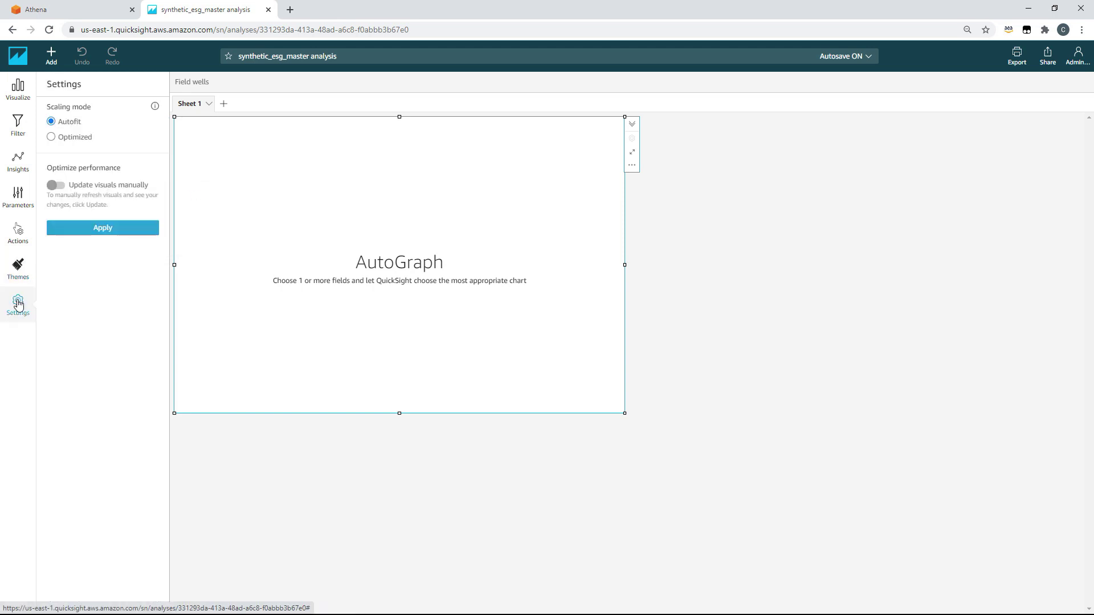
click(52, 138)
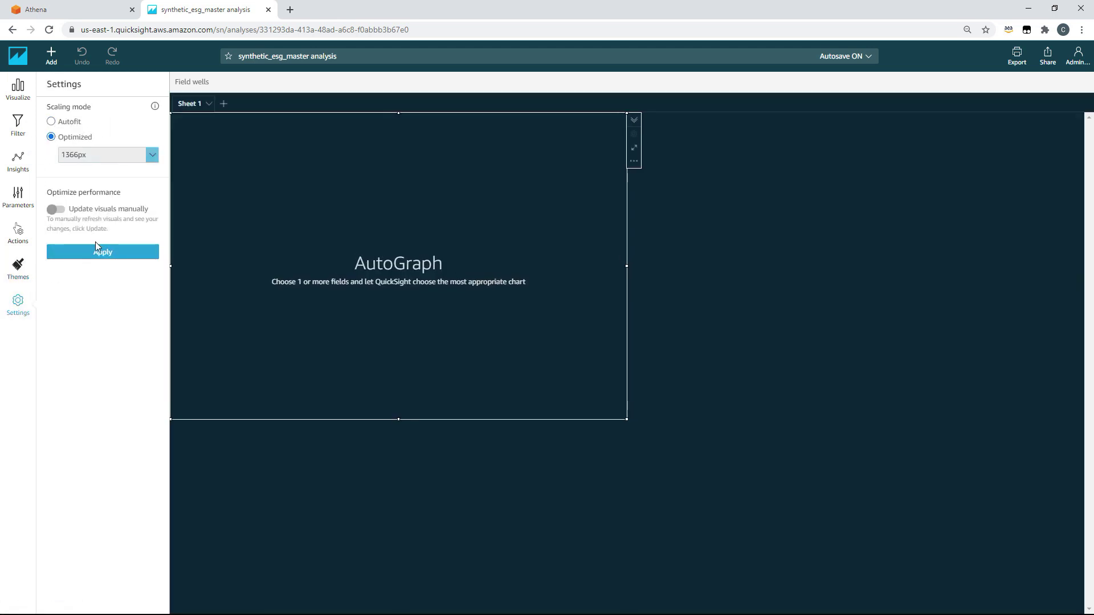
click(112, 253)
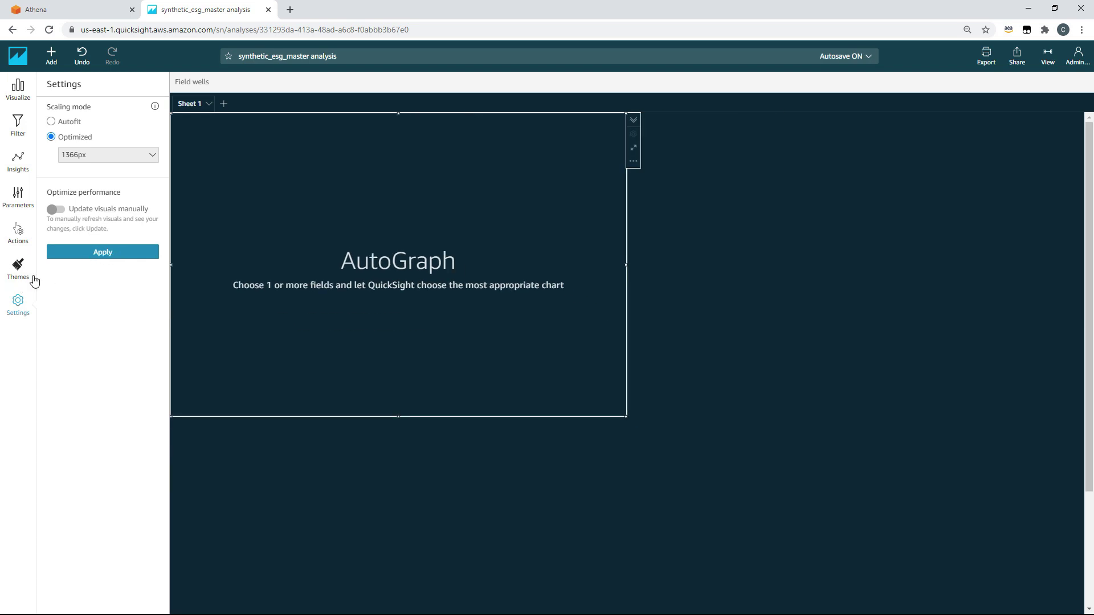
click(20, 100)
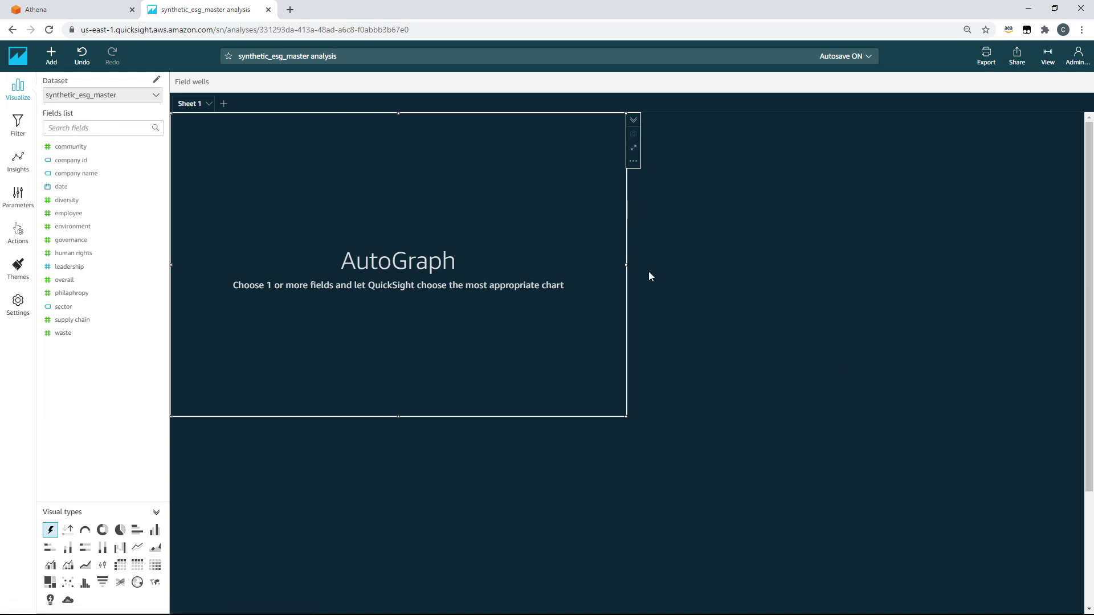
Stretch the visual to the sheet's full width and reduce its height
drag(627, 262, 1083, 262)
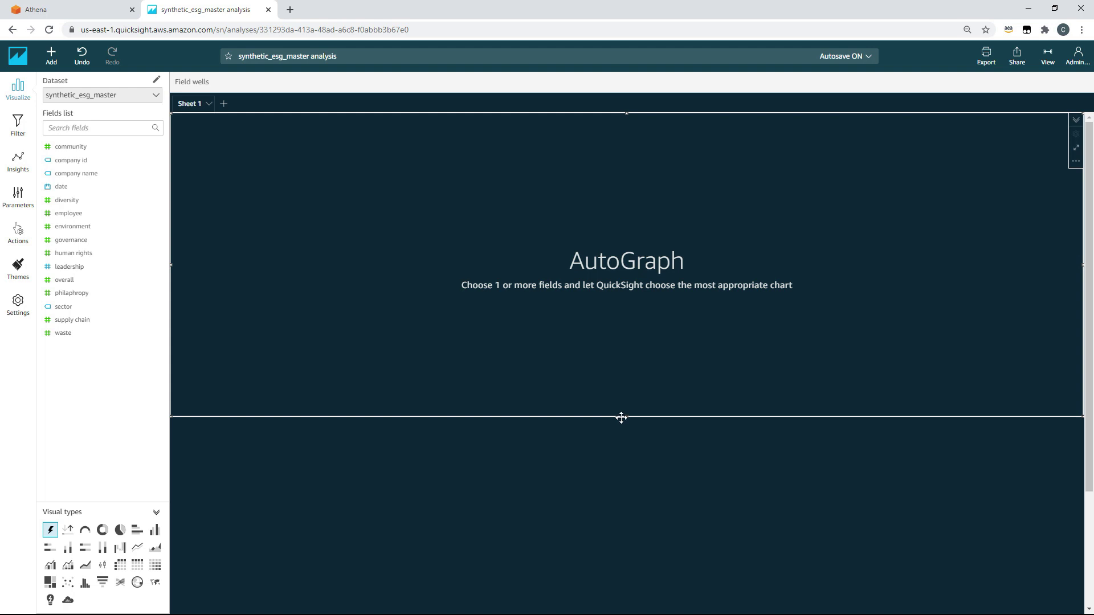
drag(627, 418, 644, 299)
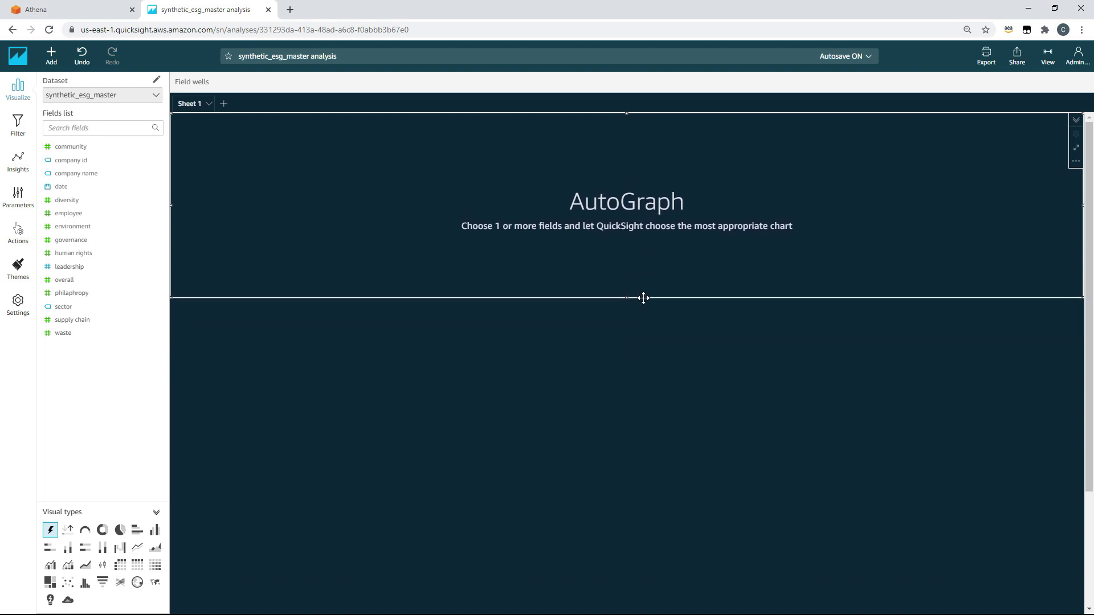
drag(644, 298, 641, 282)
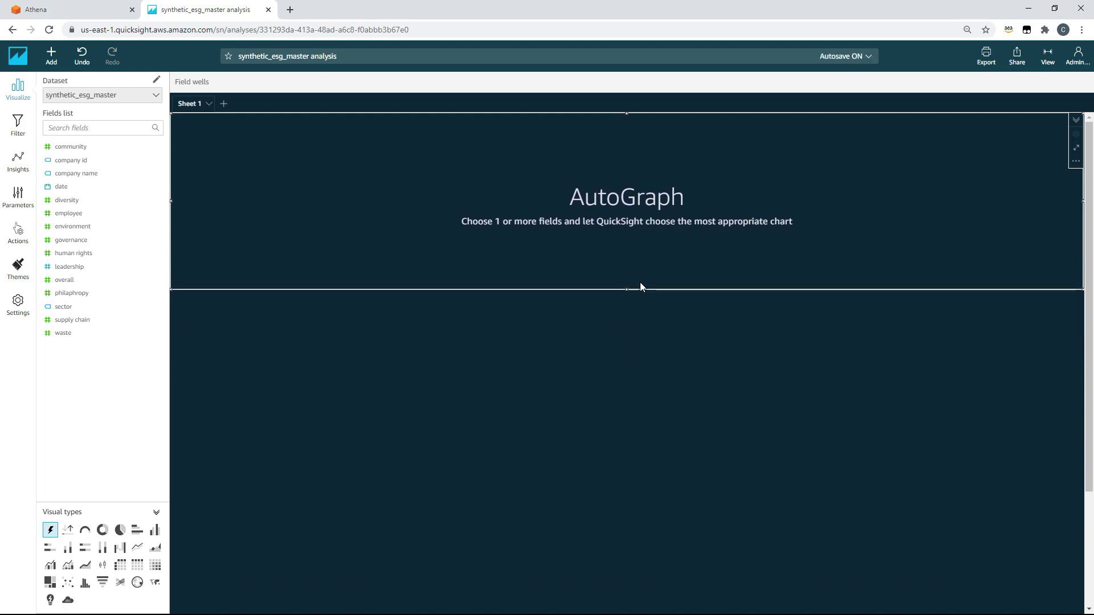
Put the date field on the X axis, grouped by quarter
click(63, 189)
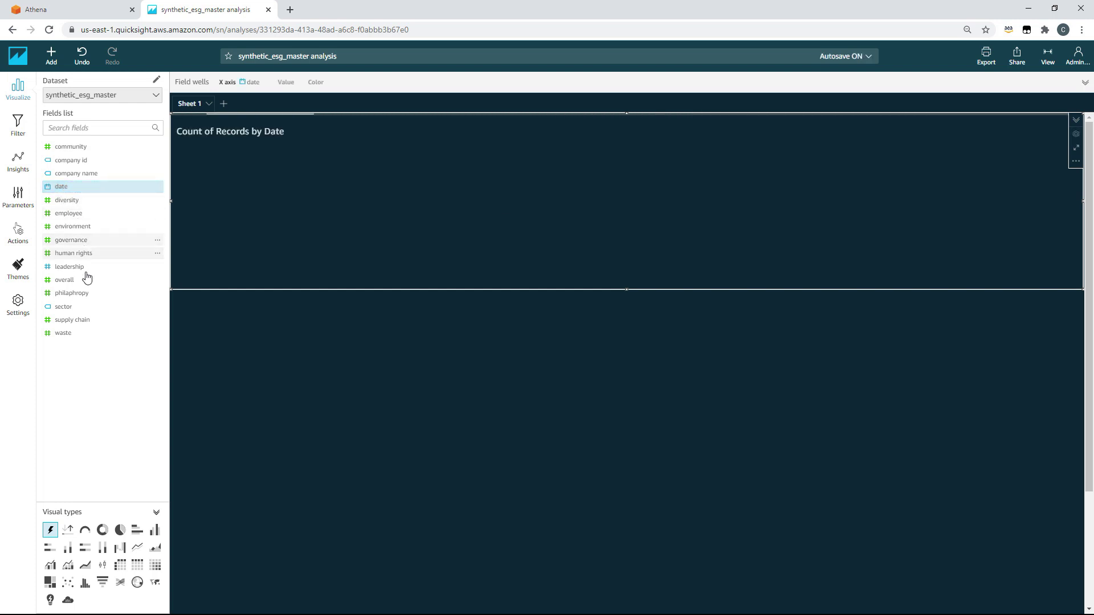
click(415, 87)
click(302, 119)
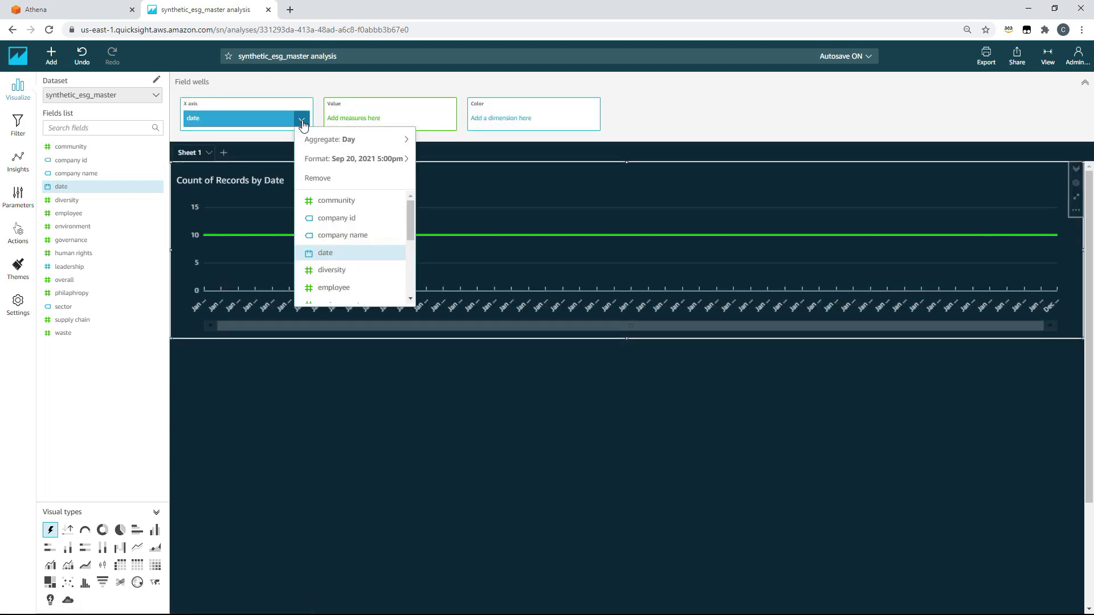
mouse_move(336, 142)
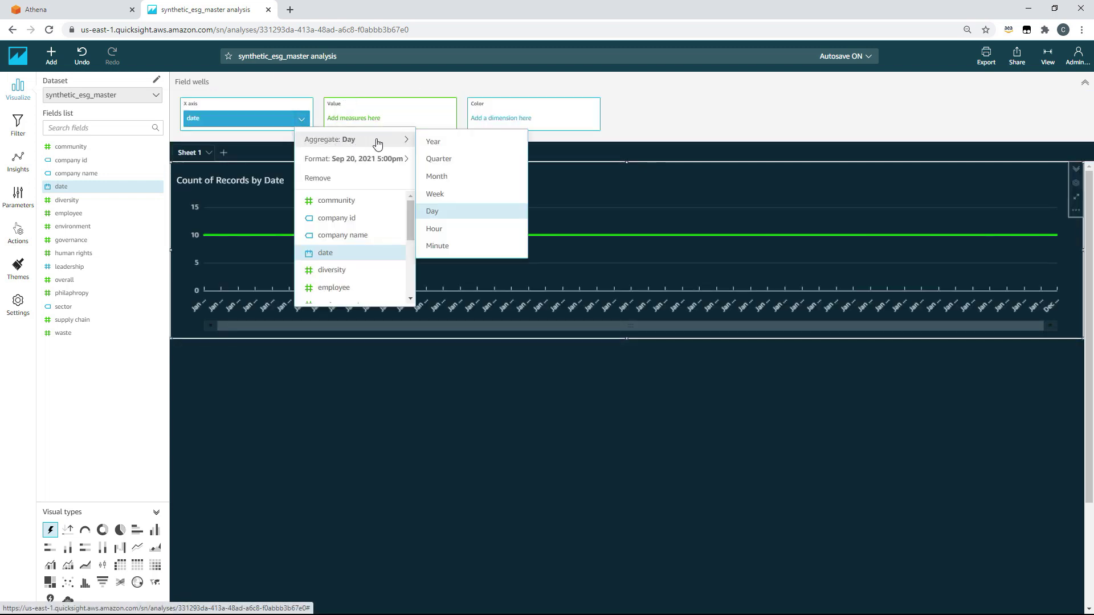
click(448, 162)
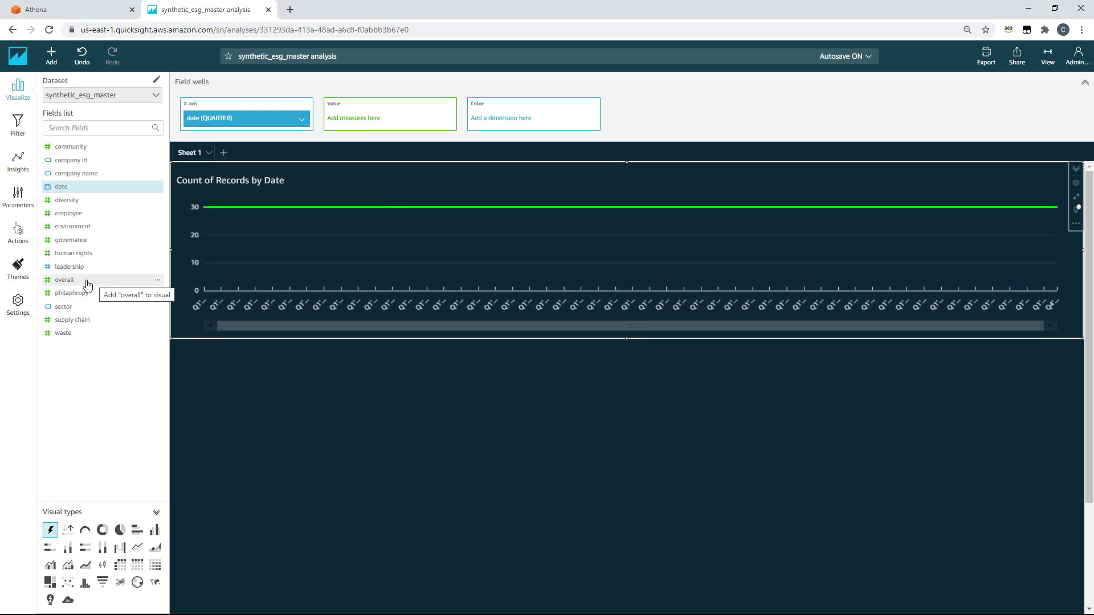
Add overall to the Value well, aggregated as Average
drag(69, 285, 366, 127)
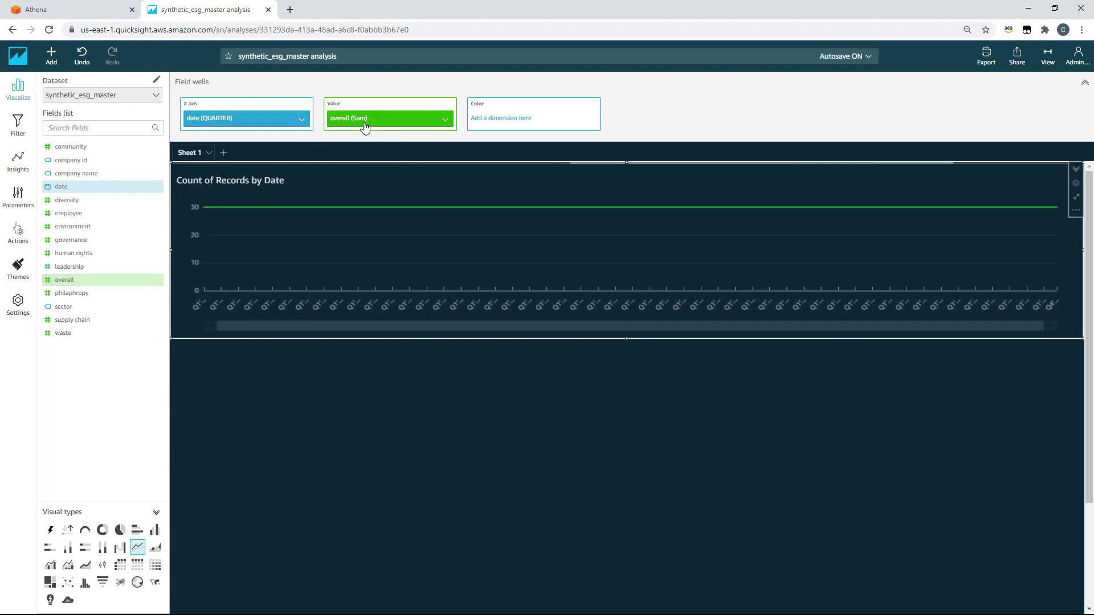
click(446, 119)
mouse_move(532, 139)
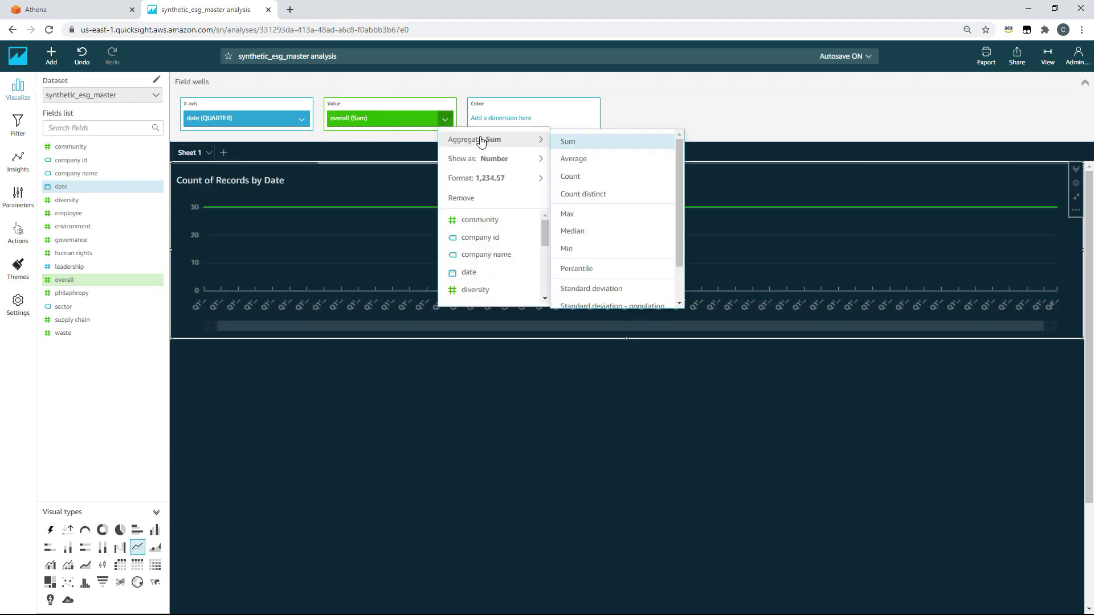
click(601, 164)
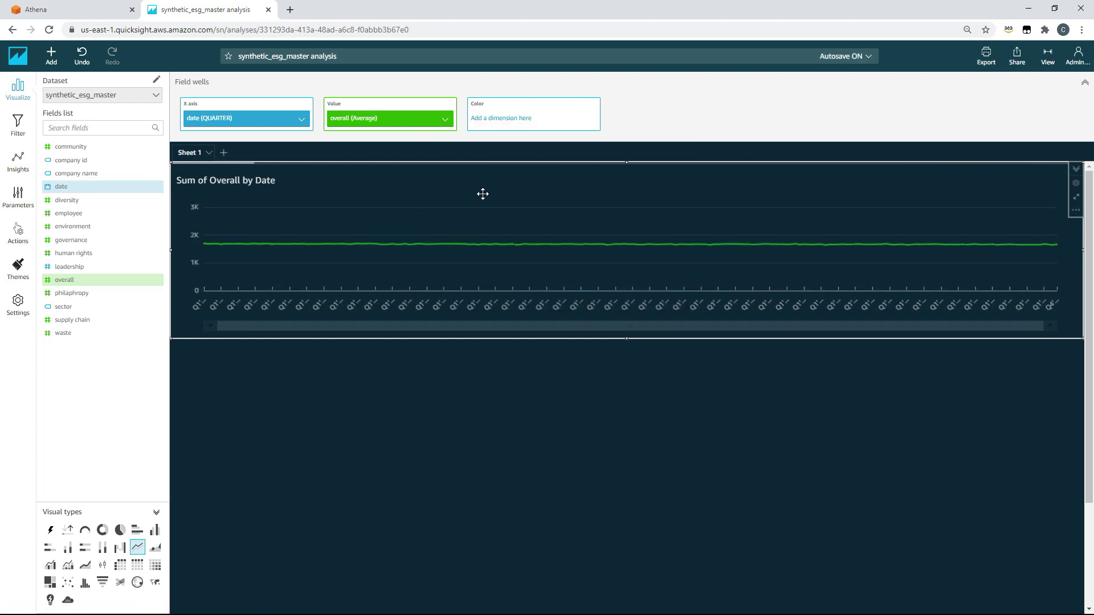
click(1077, 186)
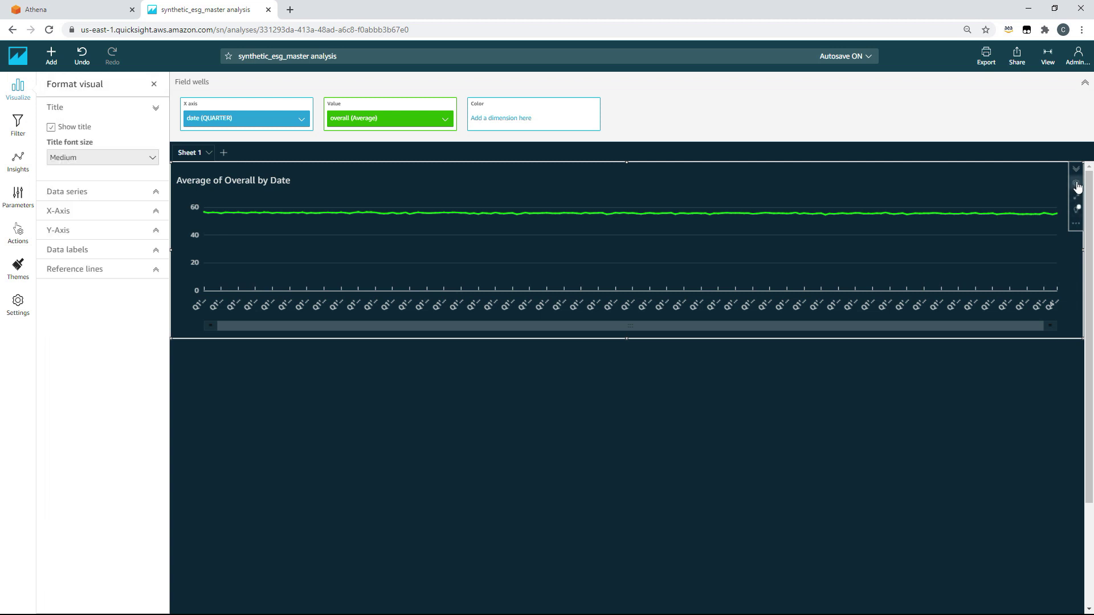
Show data labels on the line and retitle the chart 'overall performance'
click(95, 250)
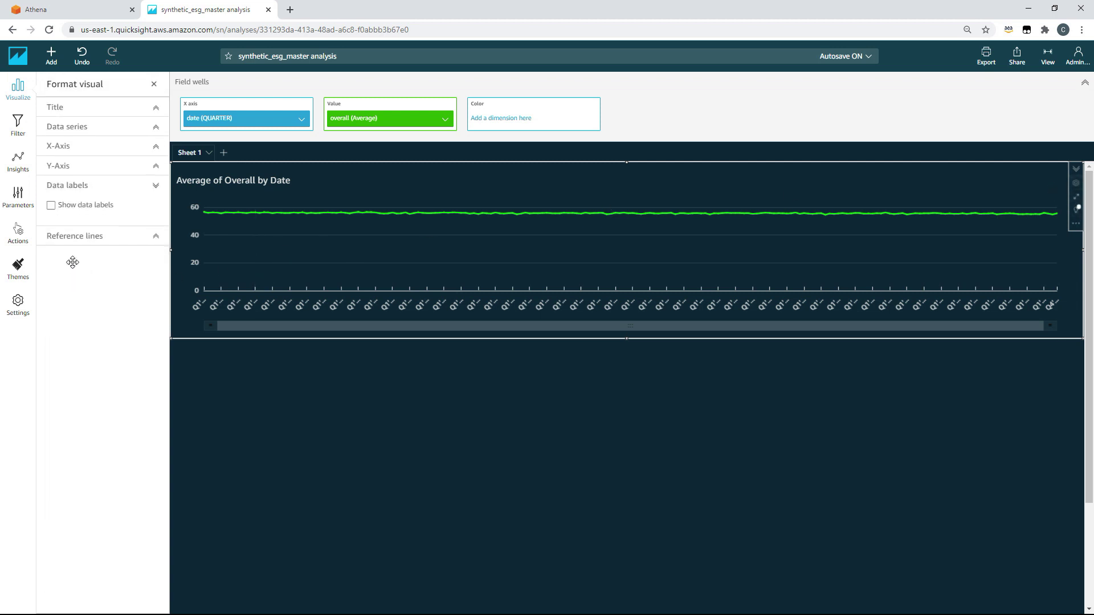
click(51, 206)
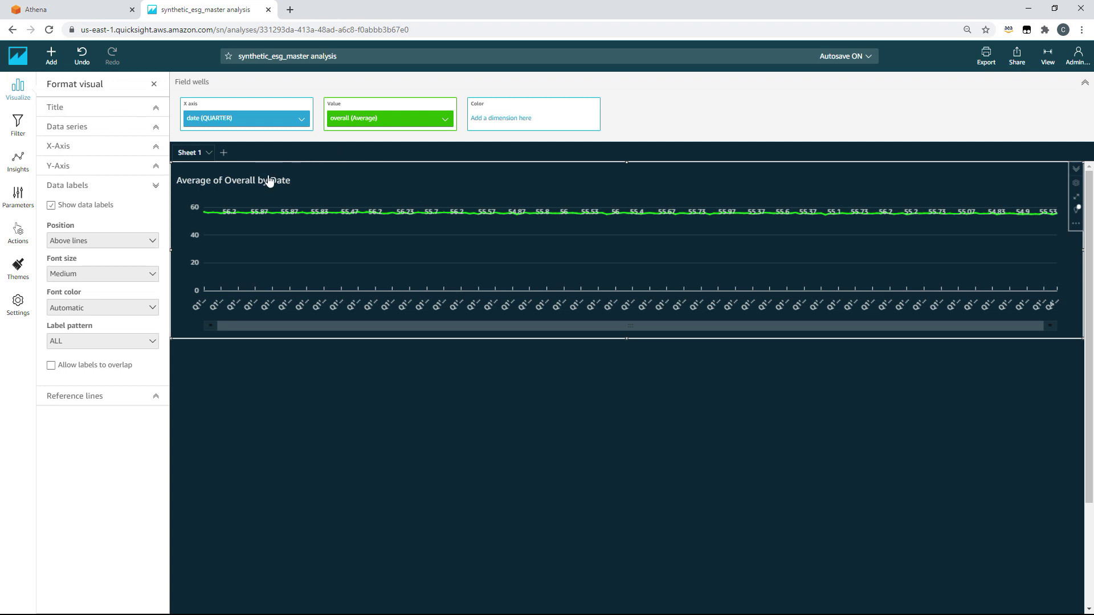
drag(289, 177, 165, 187)
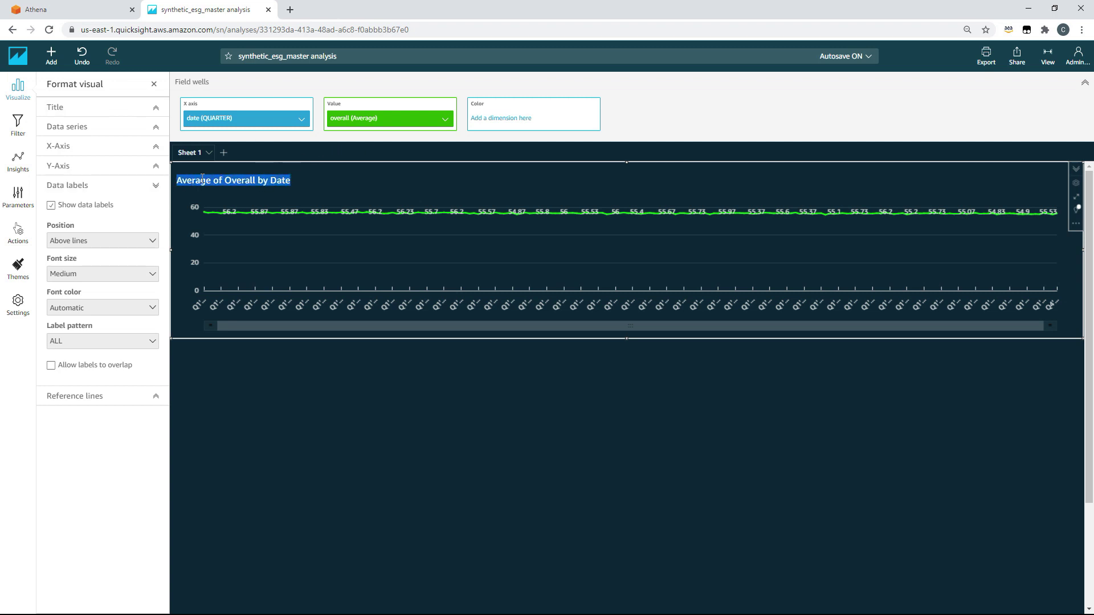
text(overall performance)
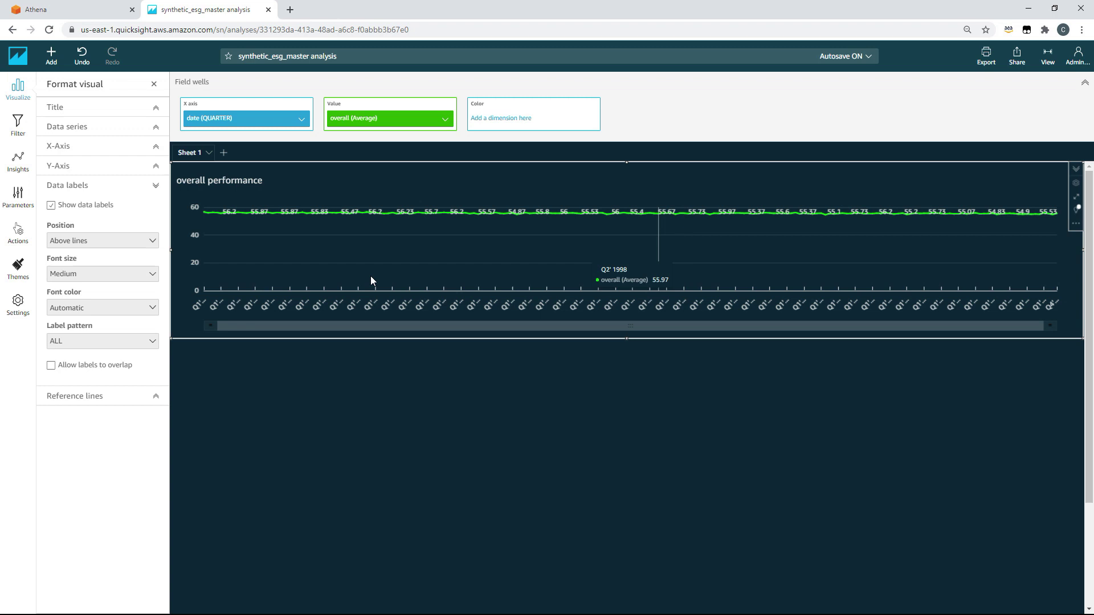
Set the X-axis quarter label orientation to Horizontal
click(89, 146)
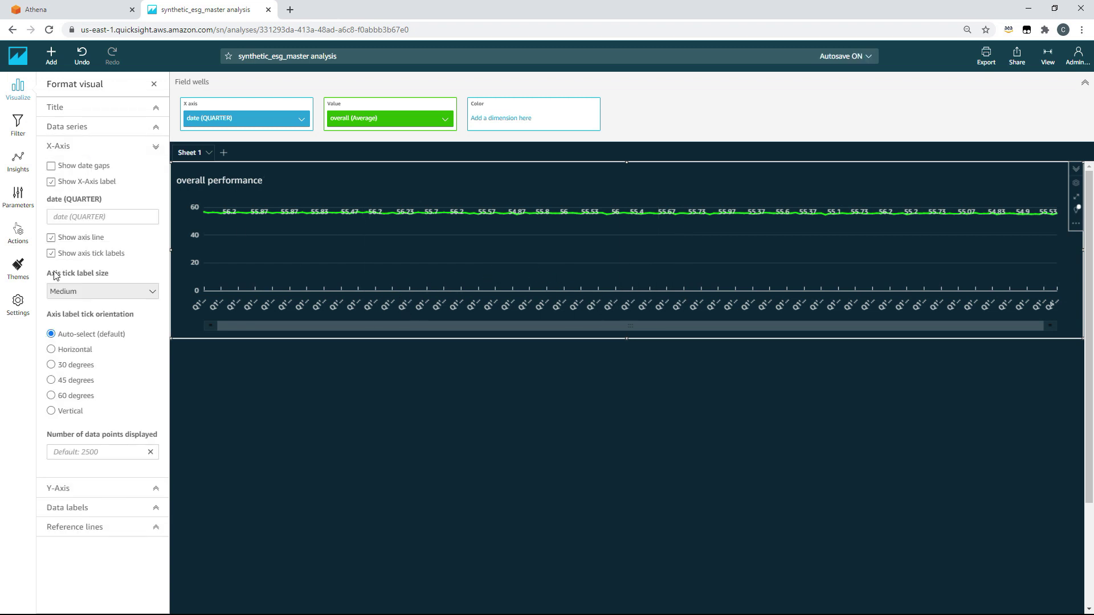
click(51, 349)
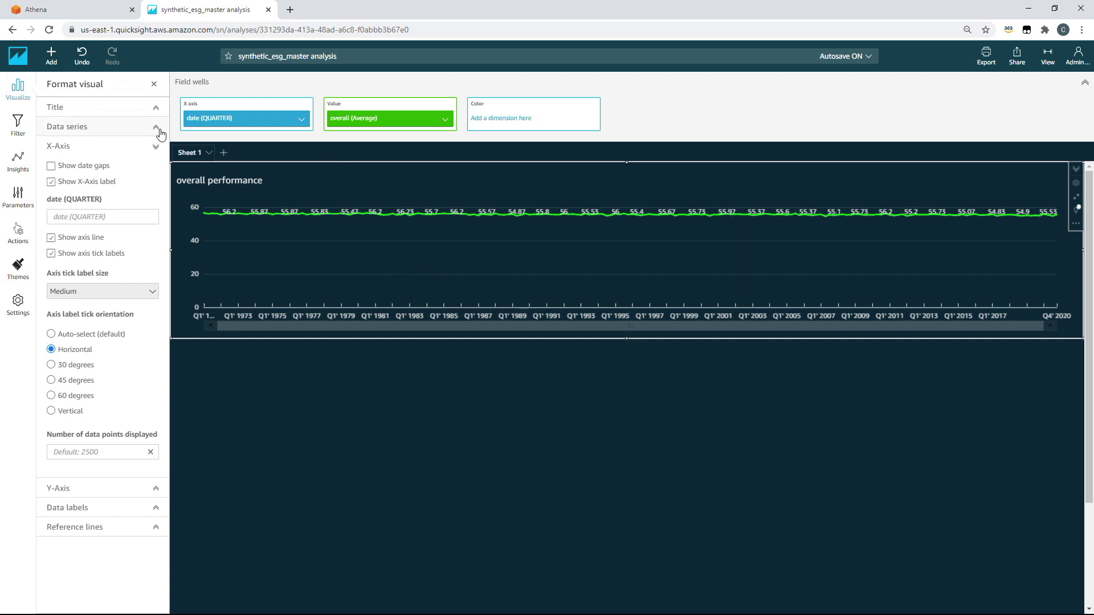
click(155, 150)
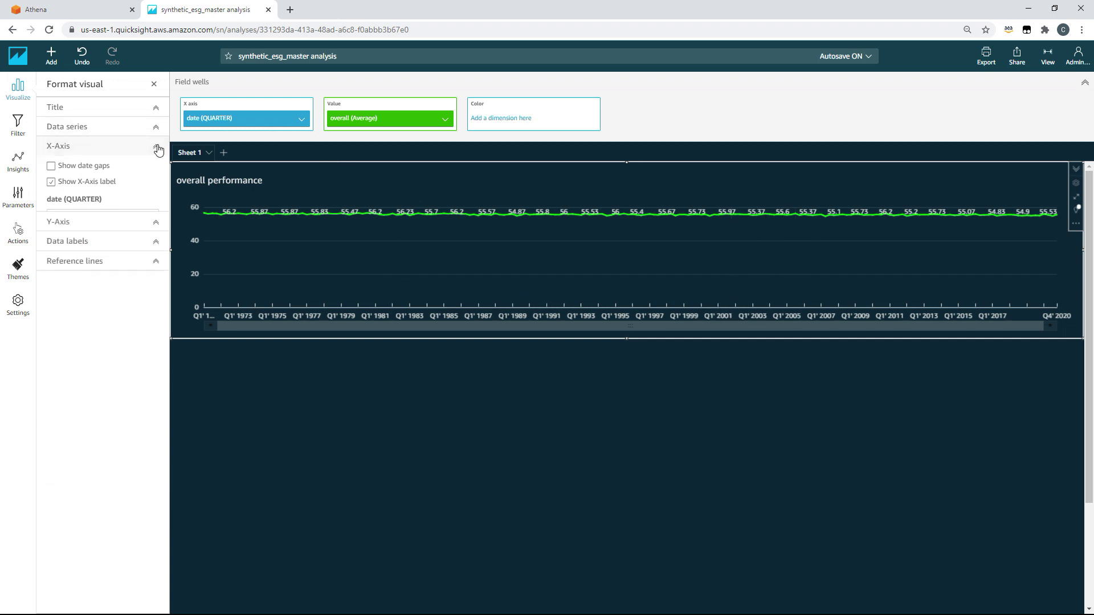
click(152, 86)
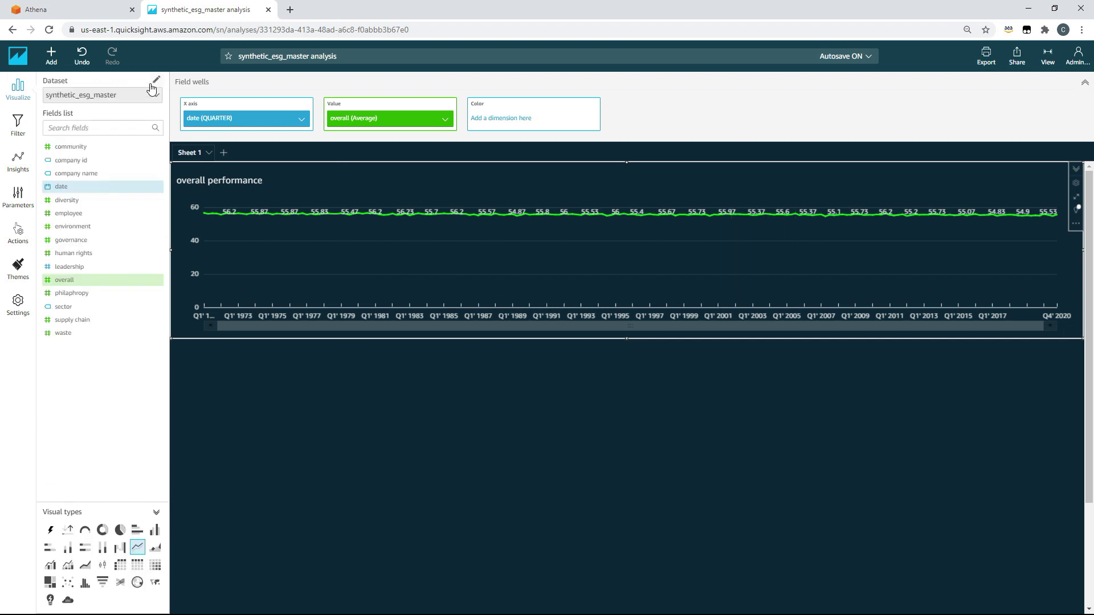
Add a forecast of 14 periods forward to the overall performance line
click(1077, 224)
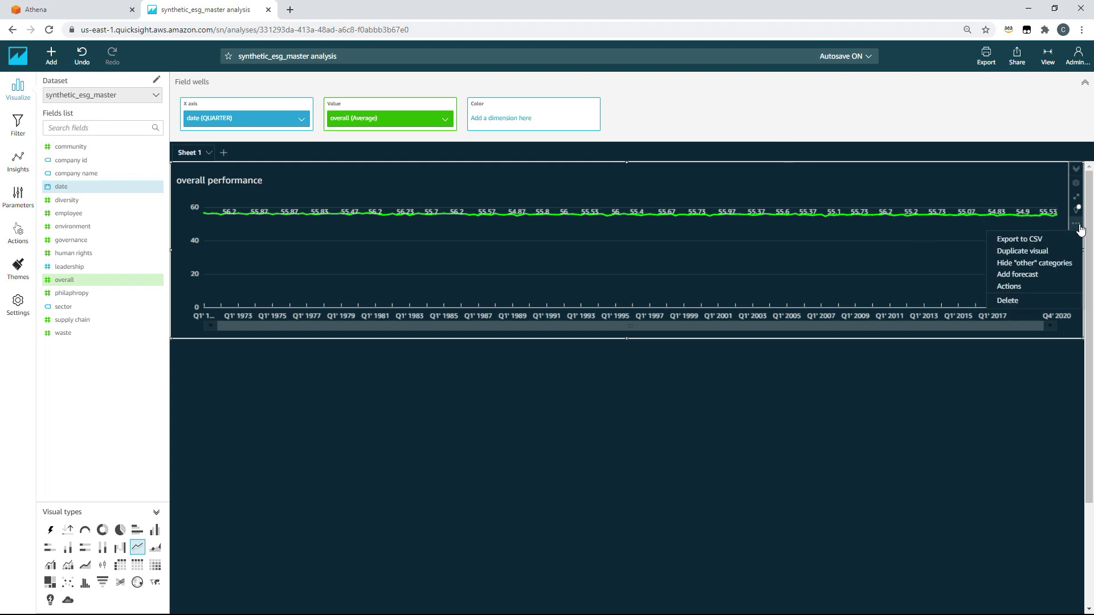
click(1020, 275)
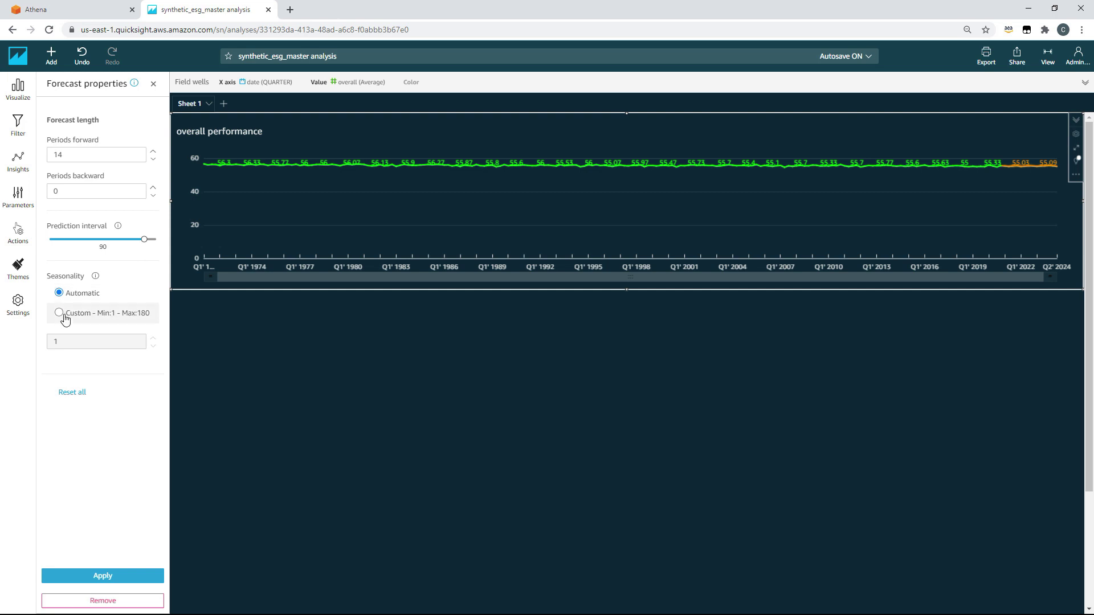
click(117, 587)
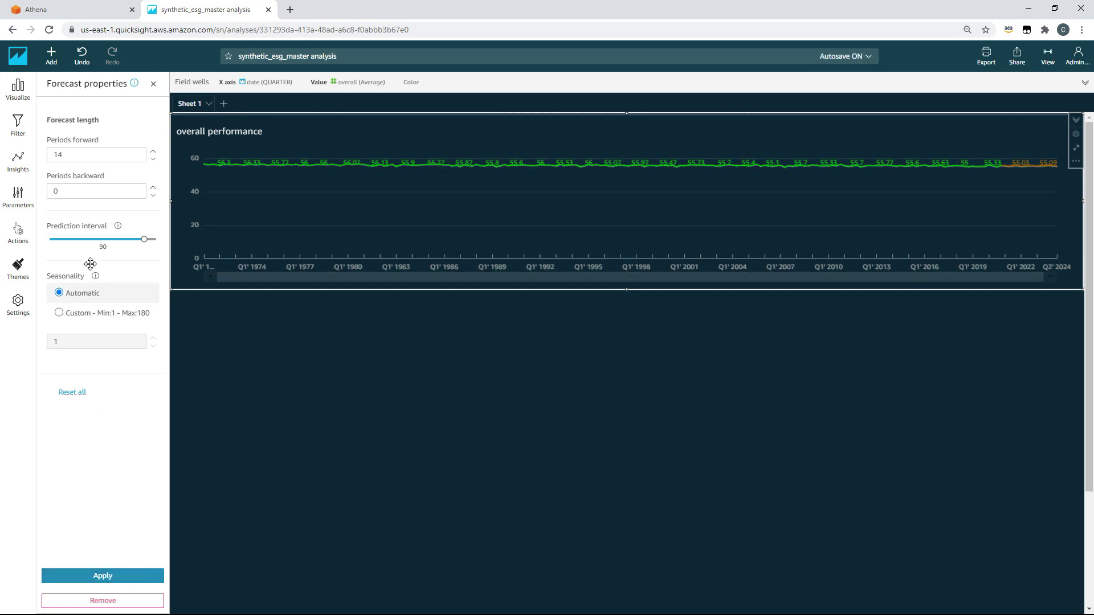
click(153, 85)
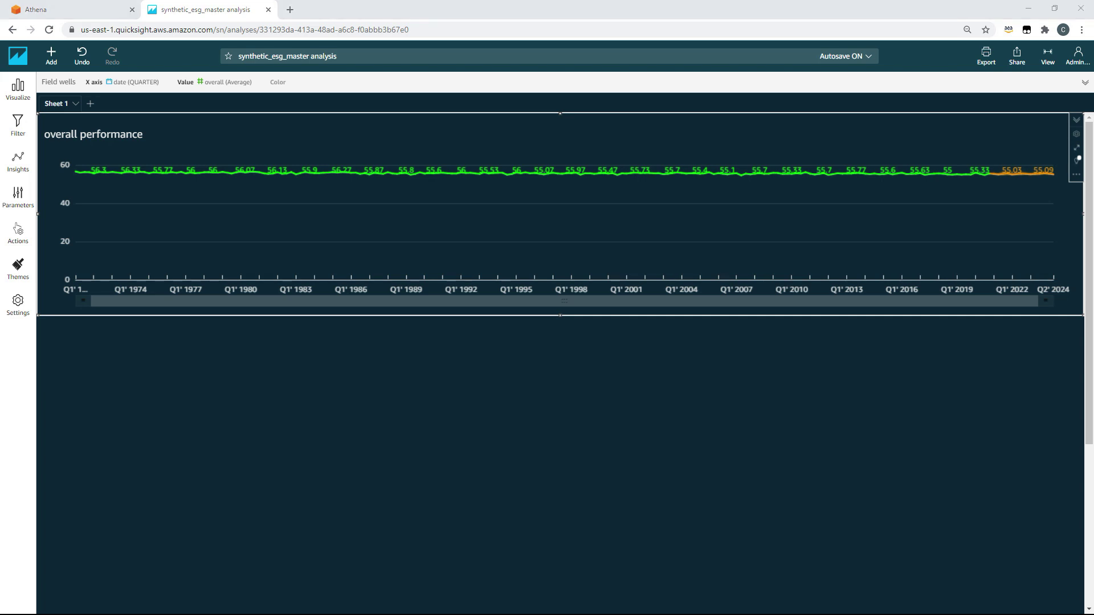
click(51, 57)
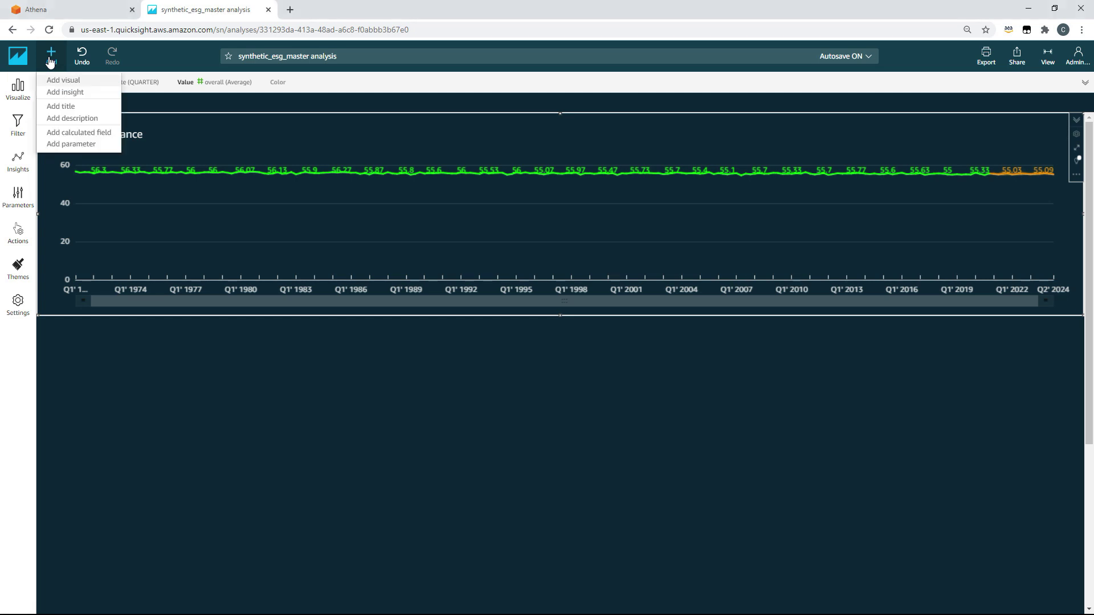
Add a small KPI card 'companies' showing Count distinct of company name
click(66, 83)
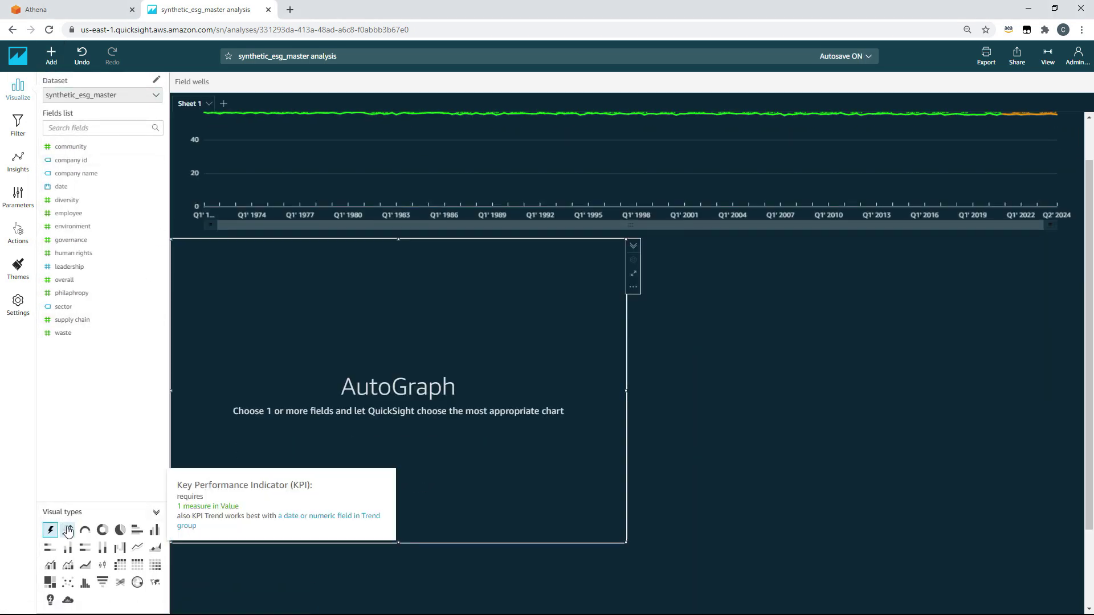
click(68, 532)
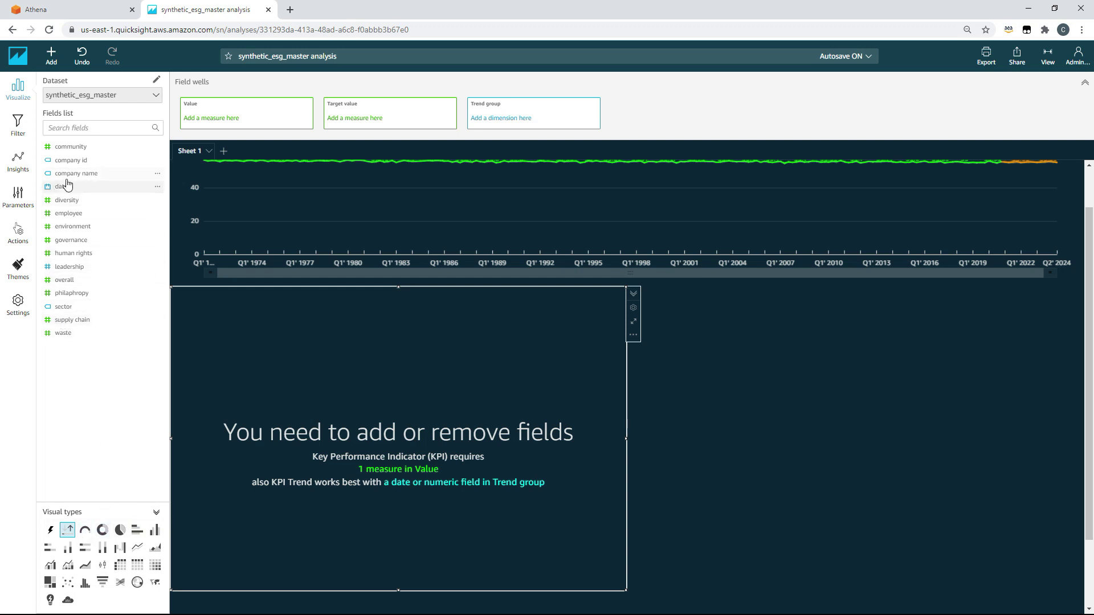
drag(68, 177, 245, 112)
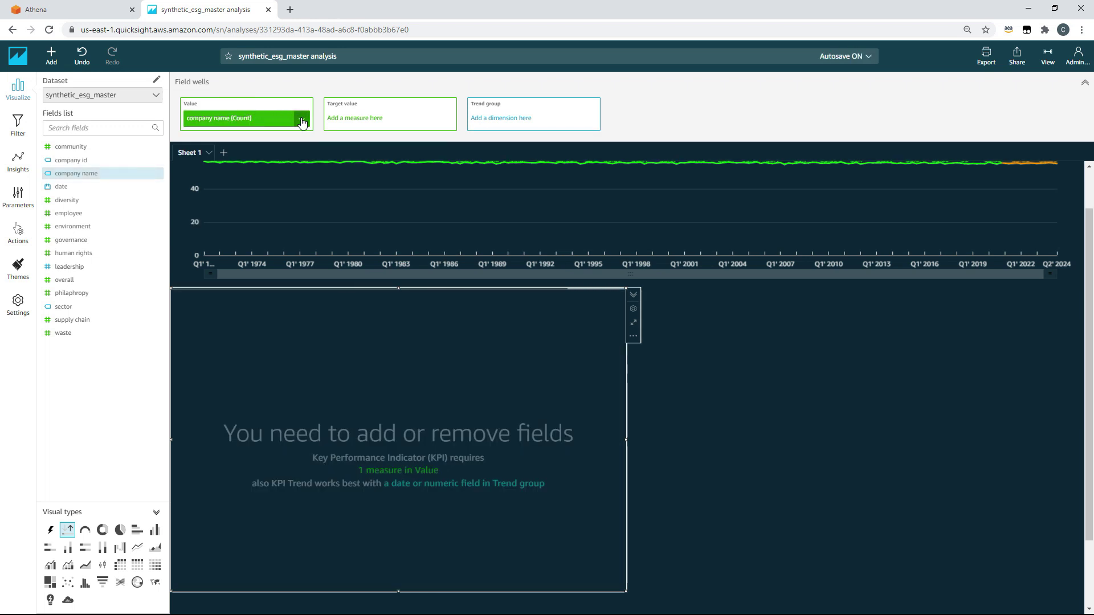
click(301, 119)
mouse_move(390, 132)
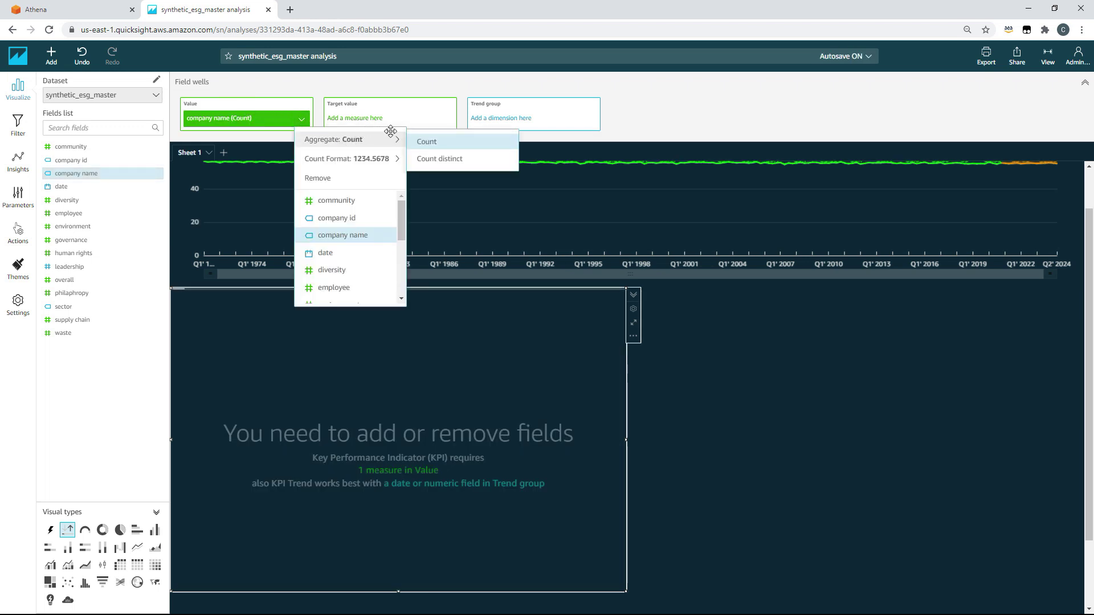
click(441, 159)
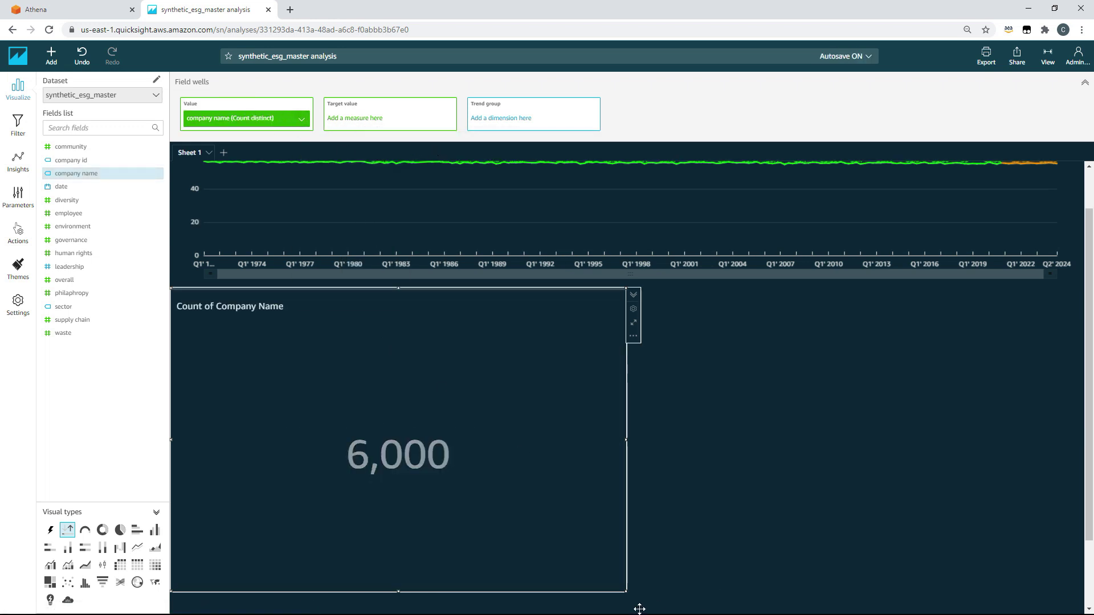
drag(640, 609, 298, 358)
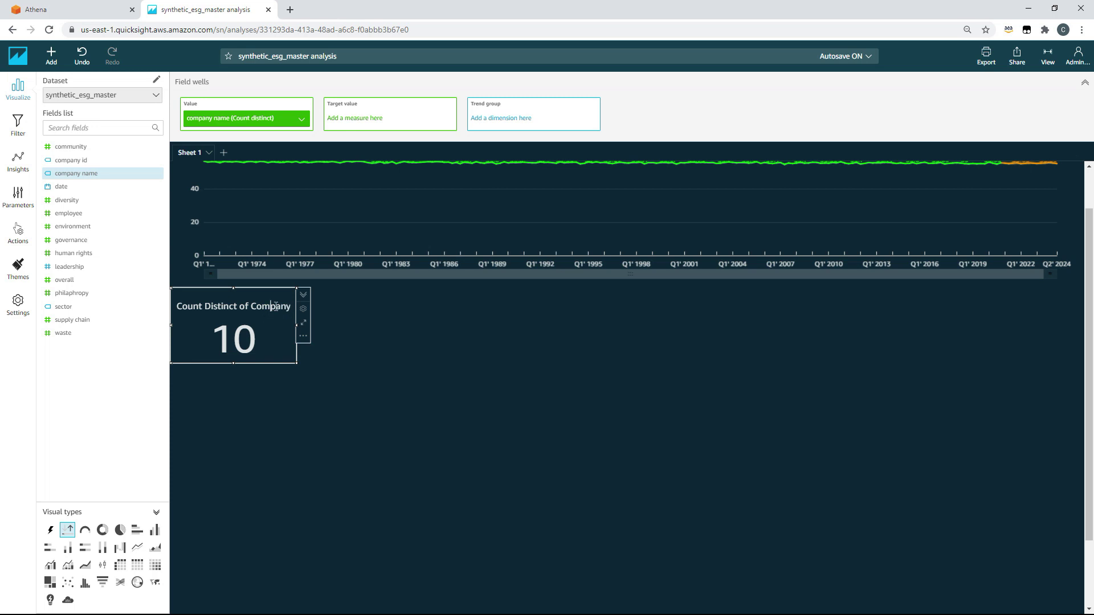
key(ctrl+a)
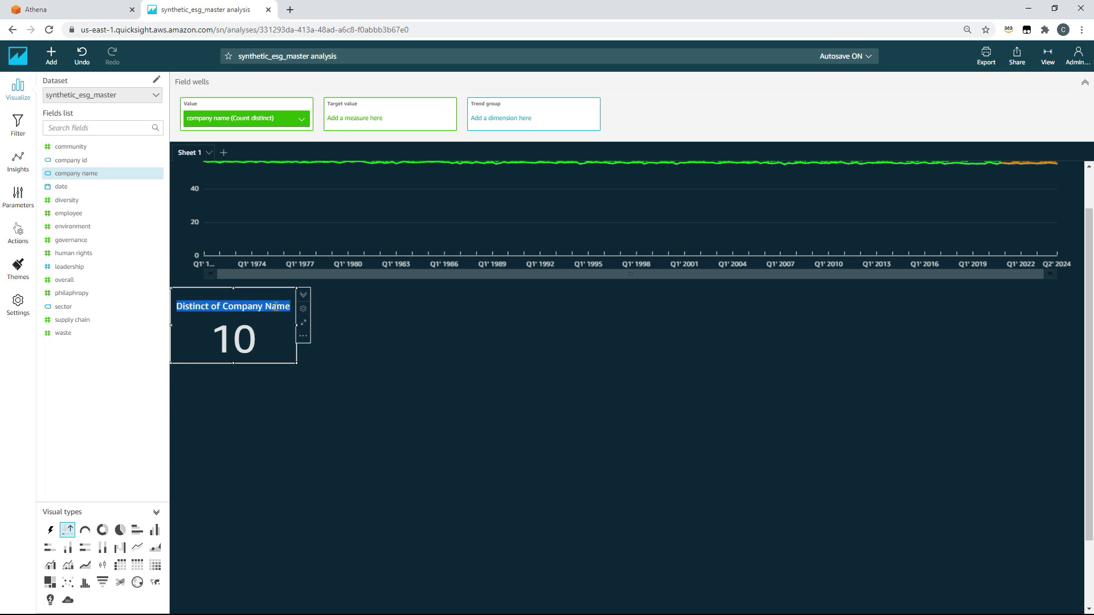
text(companies)
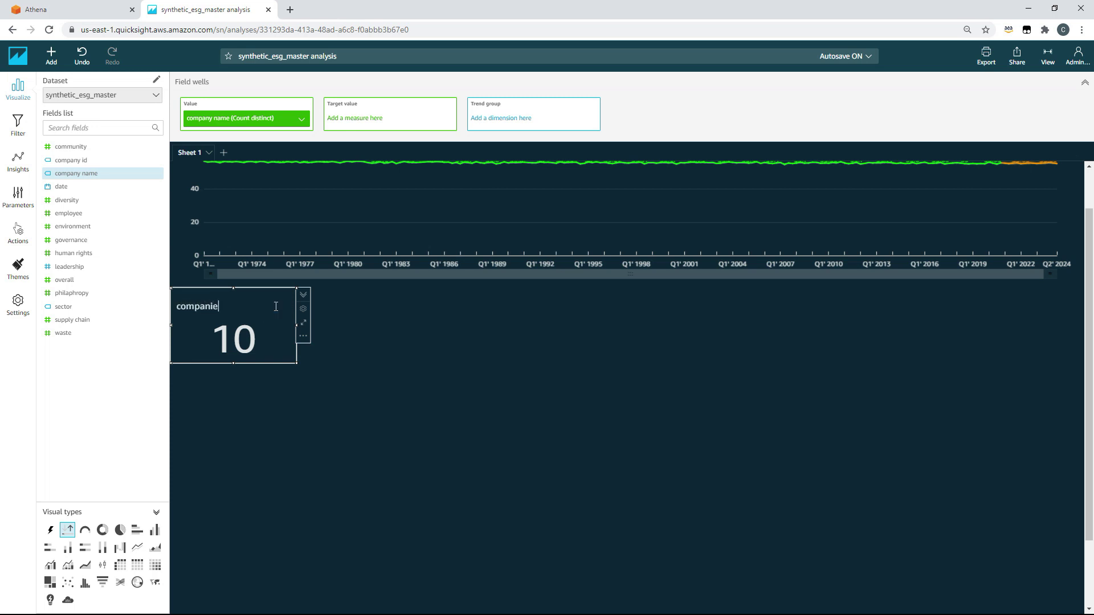
Duplicate it as a 'sectors' card showing Count distinct of sector
click(306, 340)
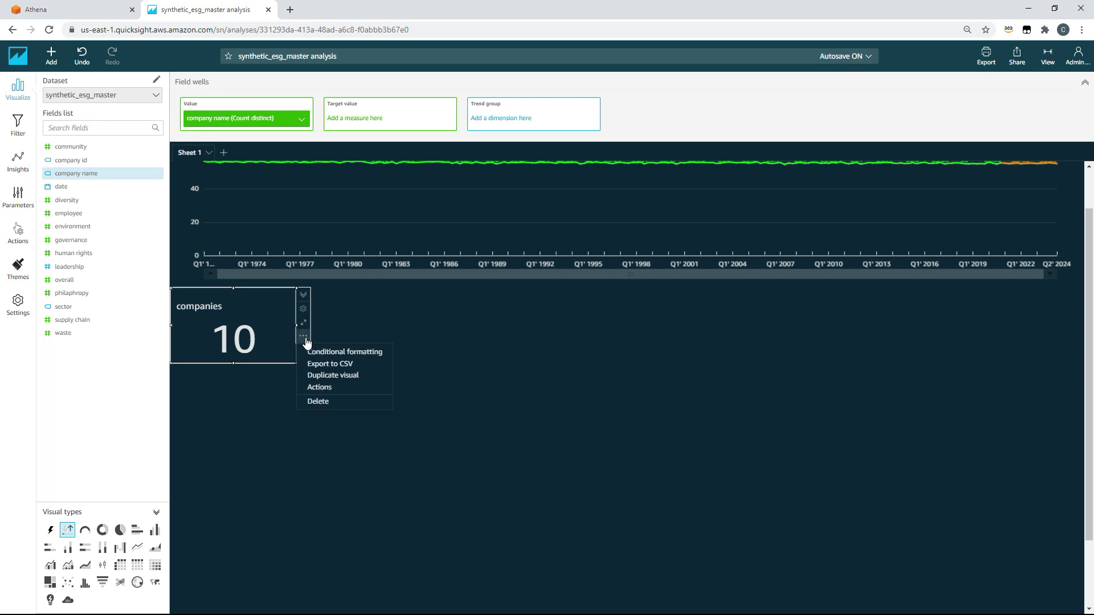
click(333, 374)
scroll(333, 374, up, 1)
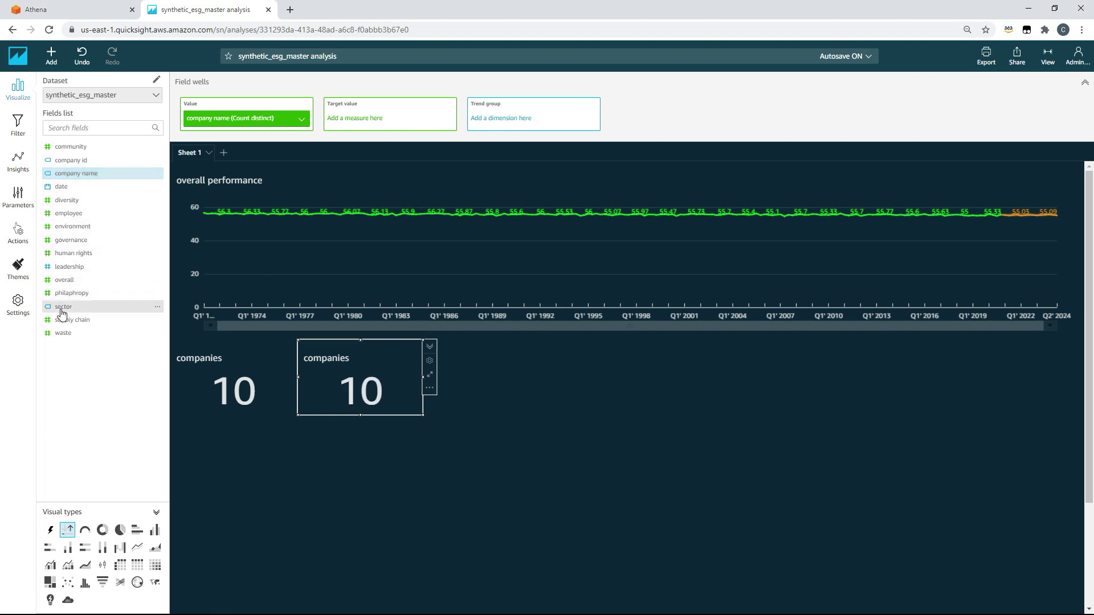
drag(61, 309, 228, 122)
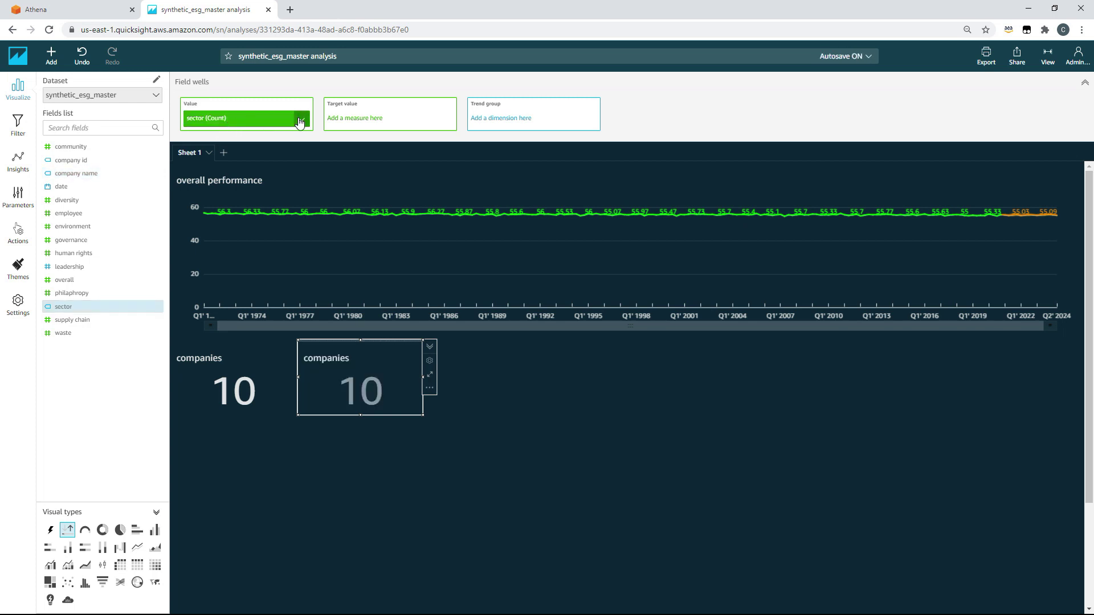
click(301, 118)
mouse_move(342, 140)
click(445, 161)
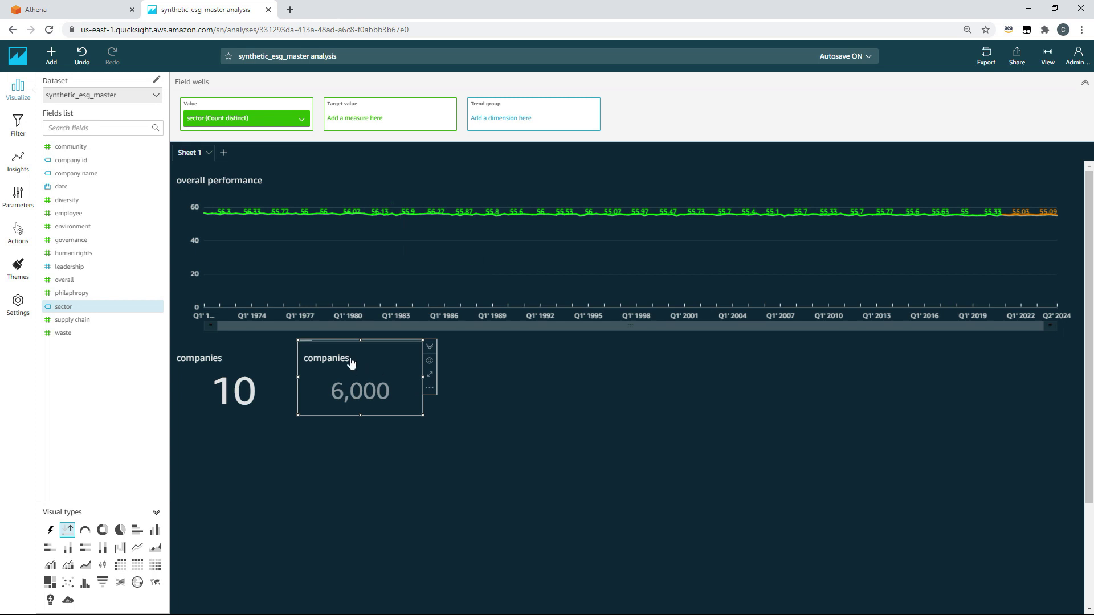
drag(352, 358, 300, 354)
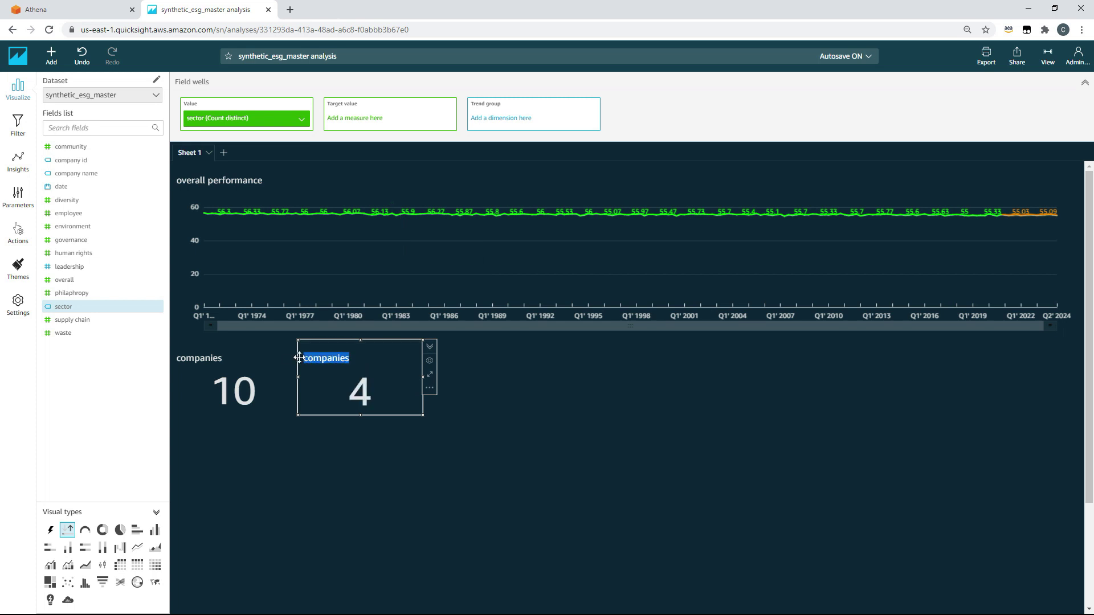
text(sectors)
click(432, 392)
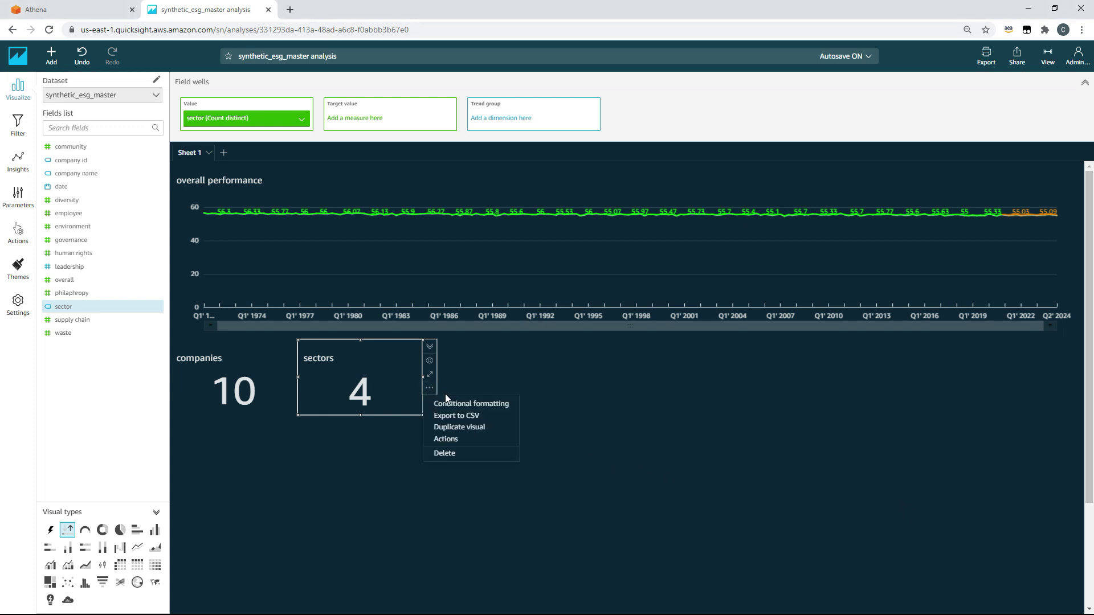
Duplicate the sectors card, with date as trend group and average overall as value
click(467, 425)
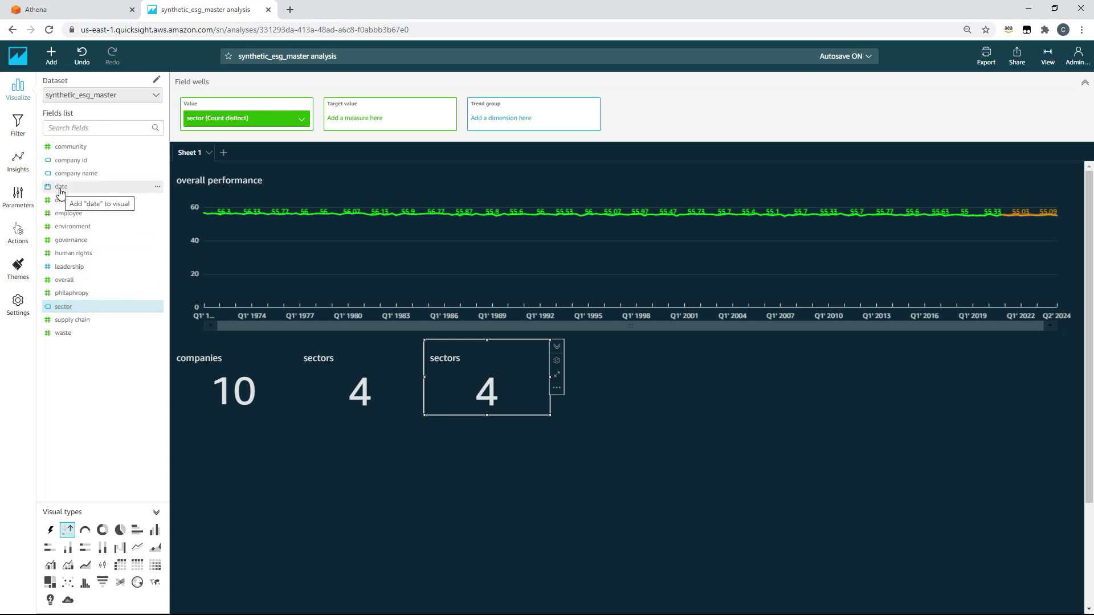
drag(61, 192, 506, 124)
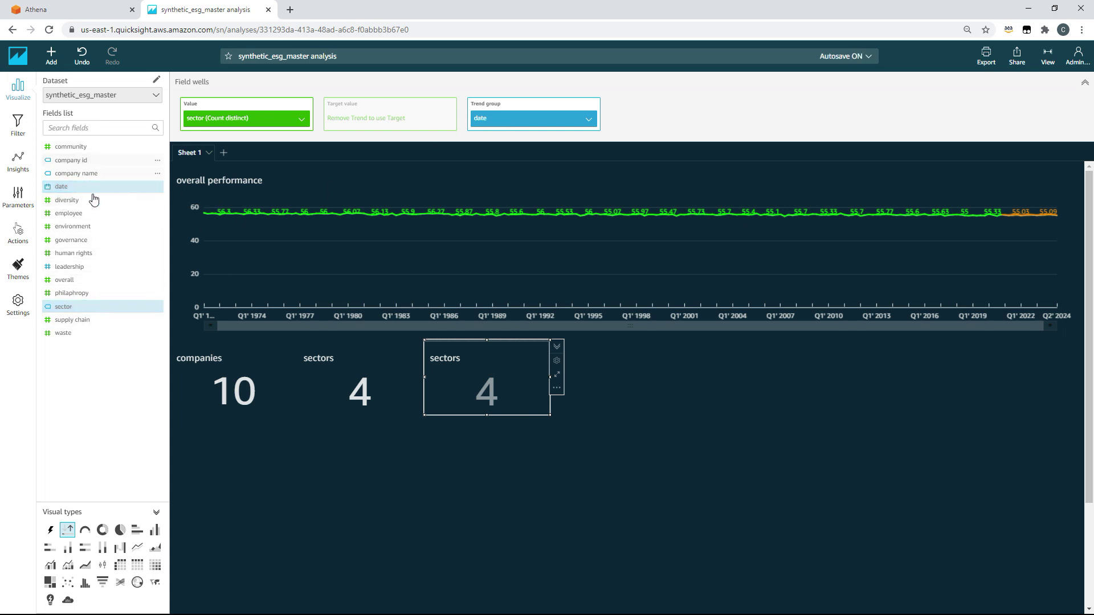
drag(54, 284, 230, 124)
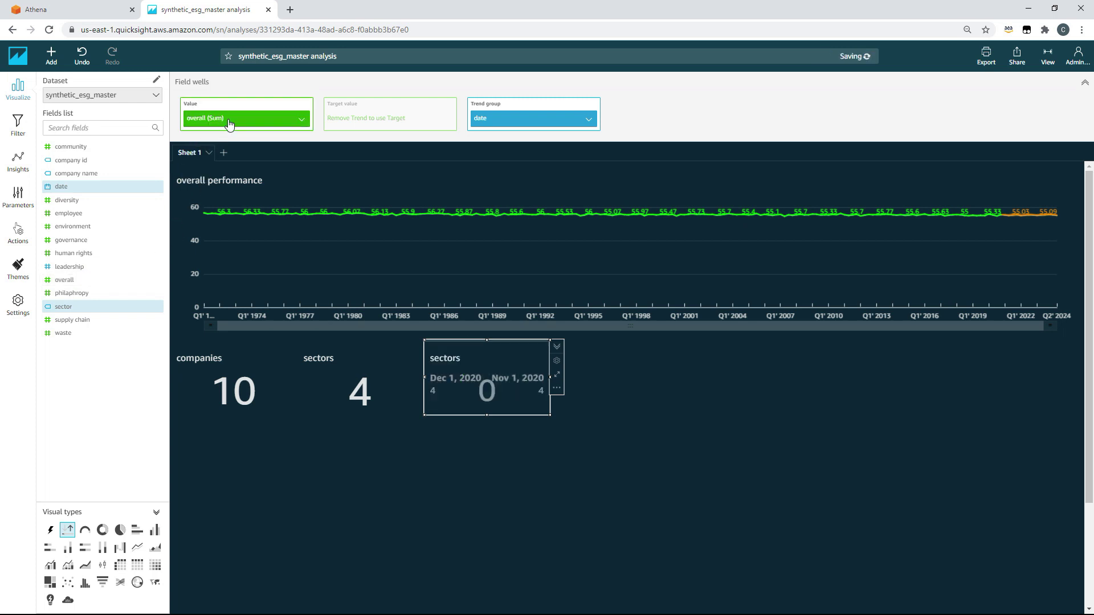
click(302, 120)
mouse_move(365, 139)
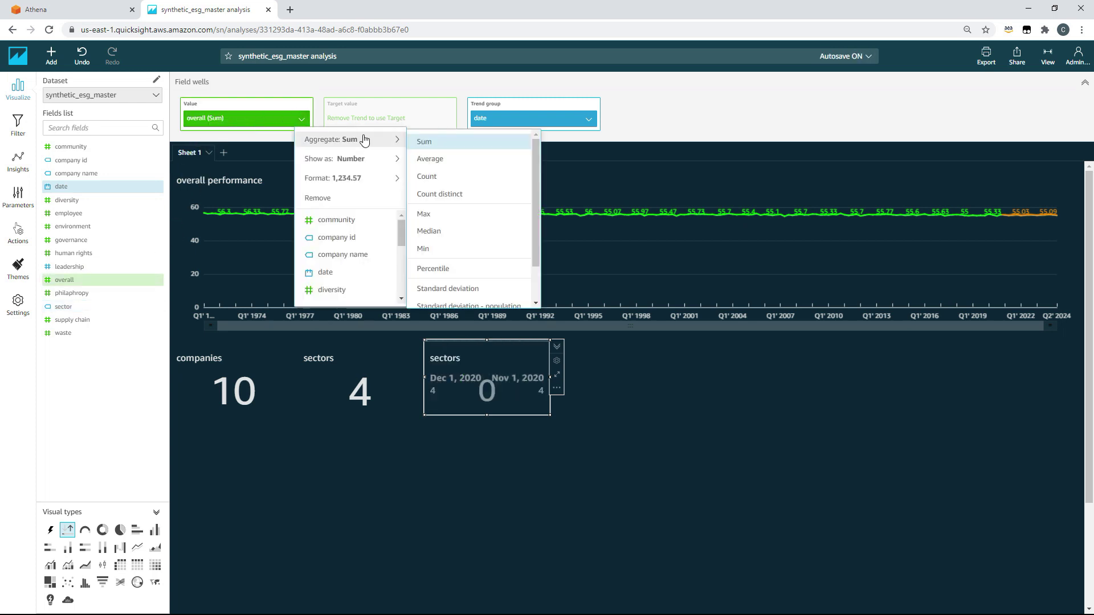
click(430, 159)
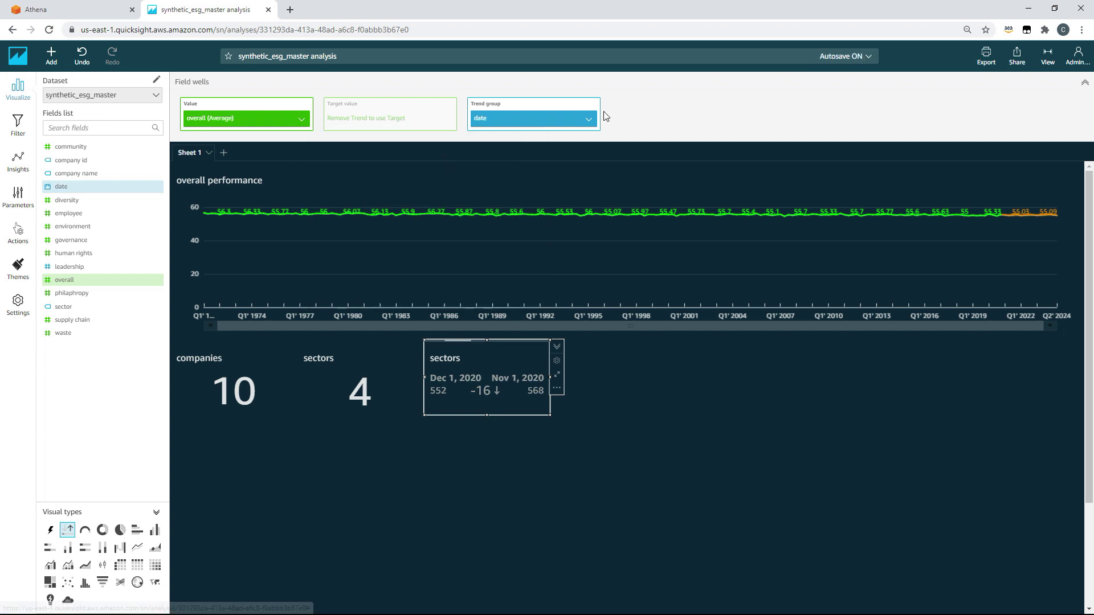
Group trend dates by quarter in Sep 2021 format and title the card 'qtr performance'
click(589, 119)
mouse_move(664, 144)
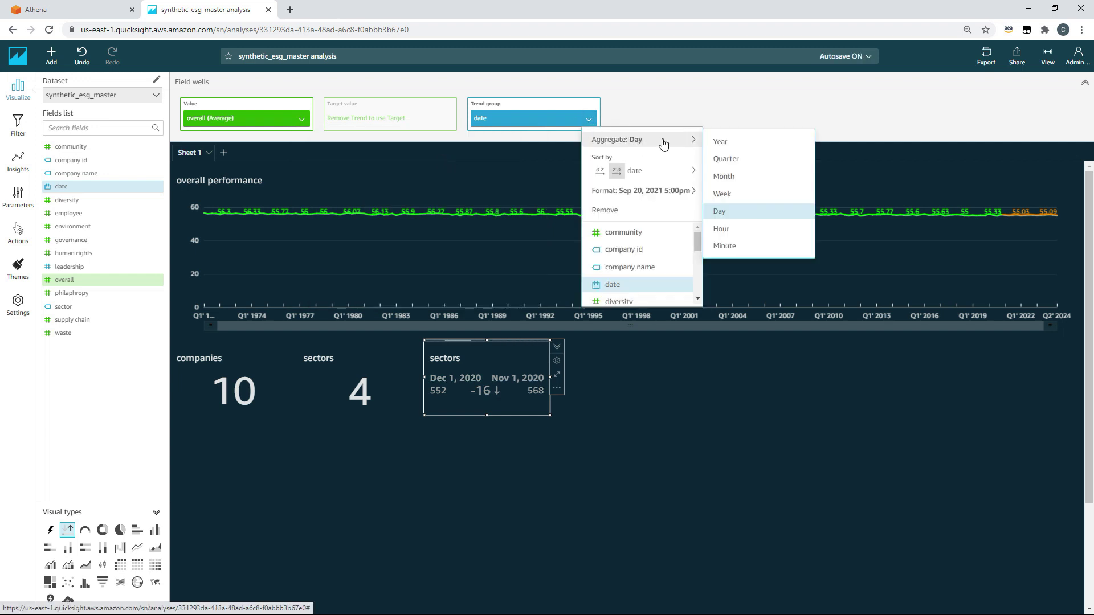
click(740, 161)
click(588, 118)
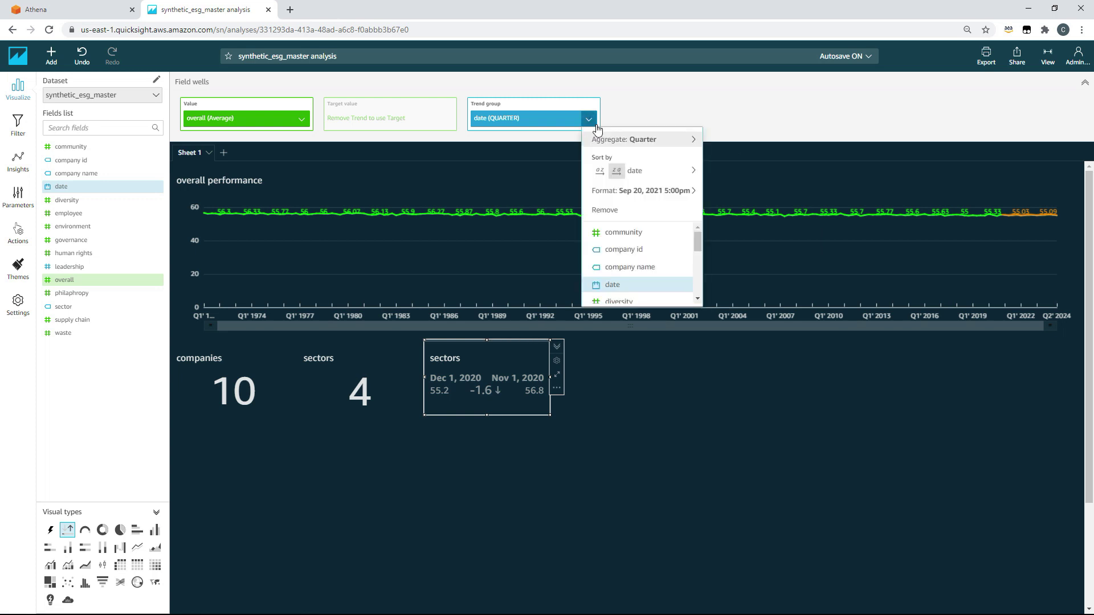
mouse_move(661, 193)
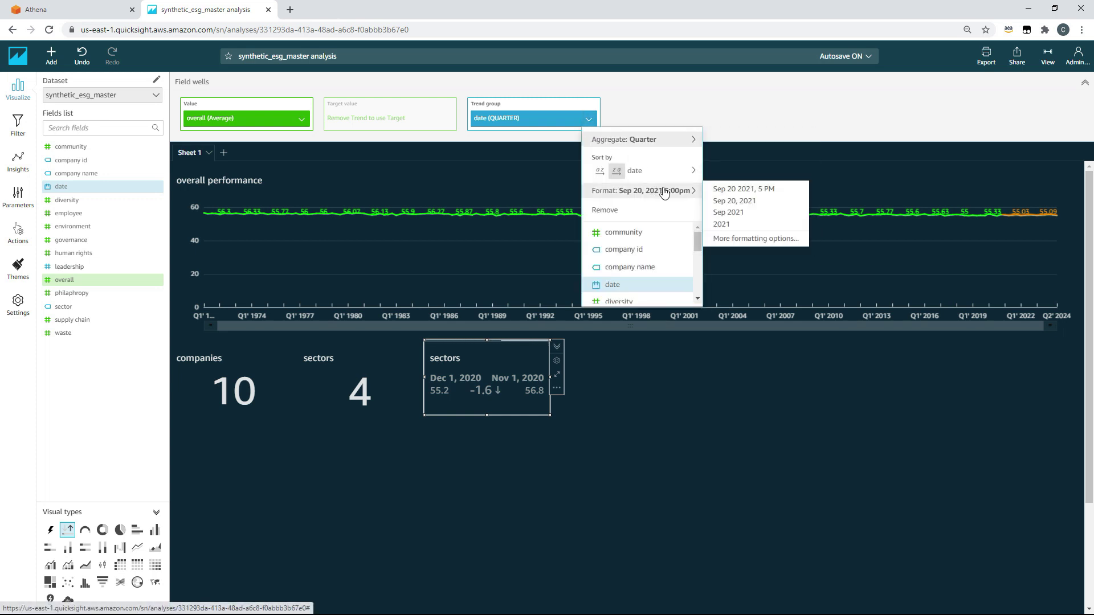
click(728, 213)
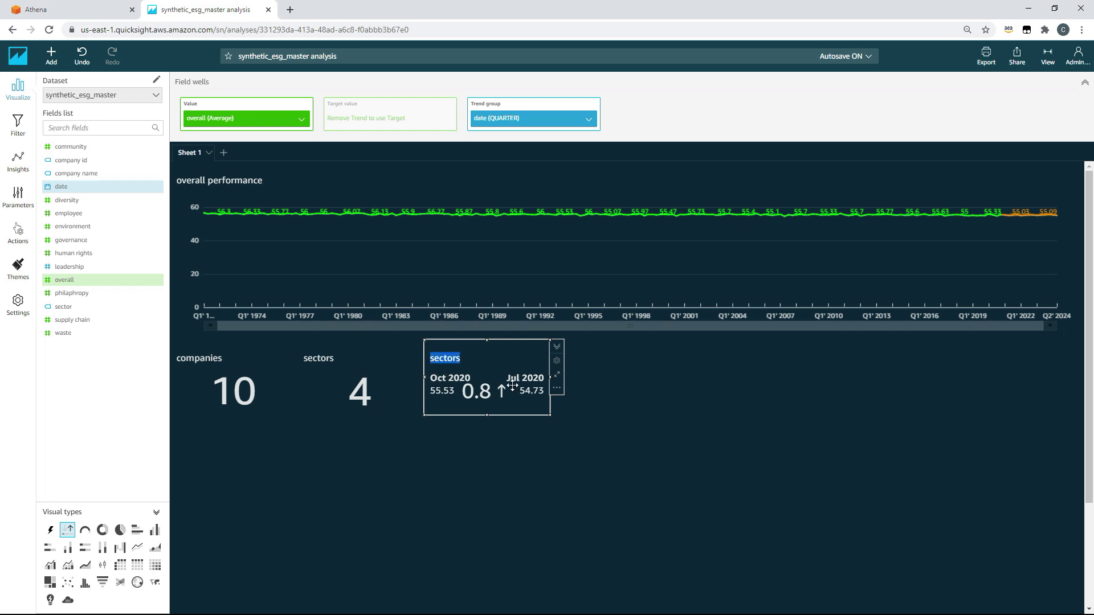
text(qtr performance)
click(557, 362)
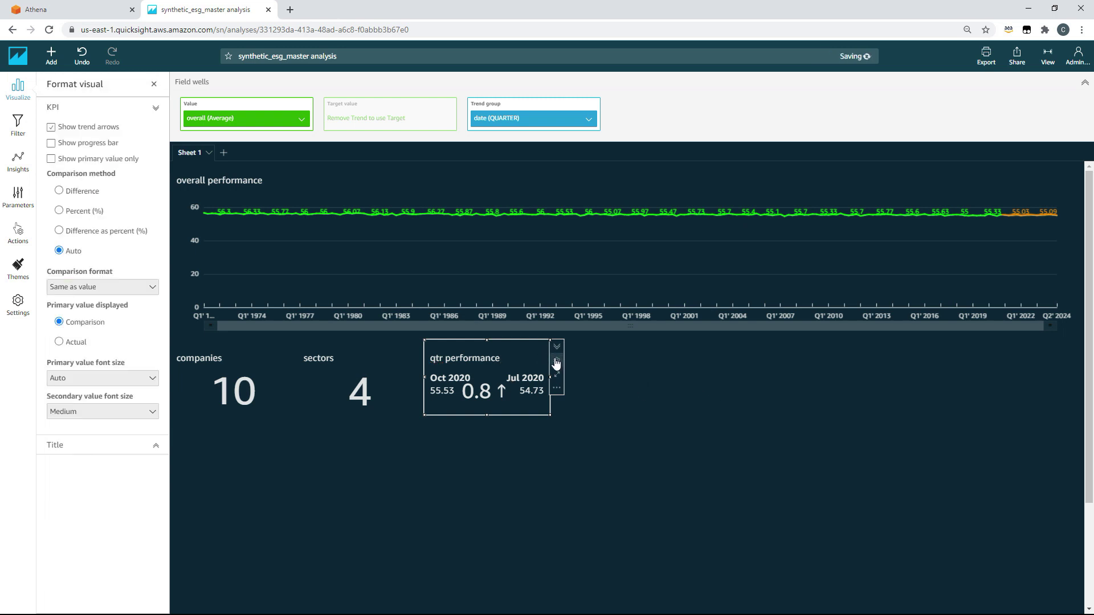
Show the difference as percent and colour values greater than 0 green
click(101, 233)
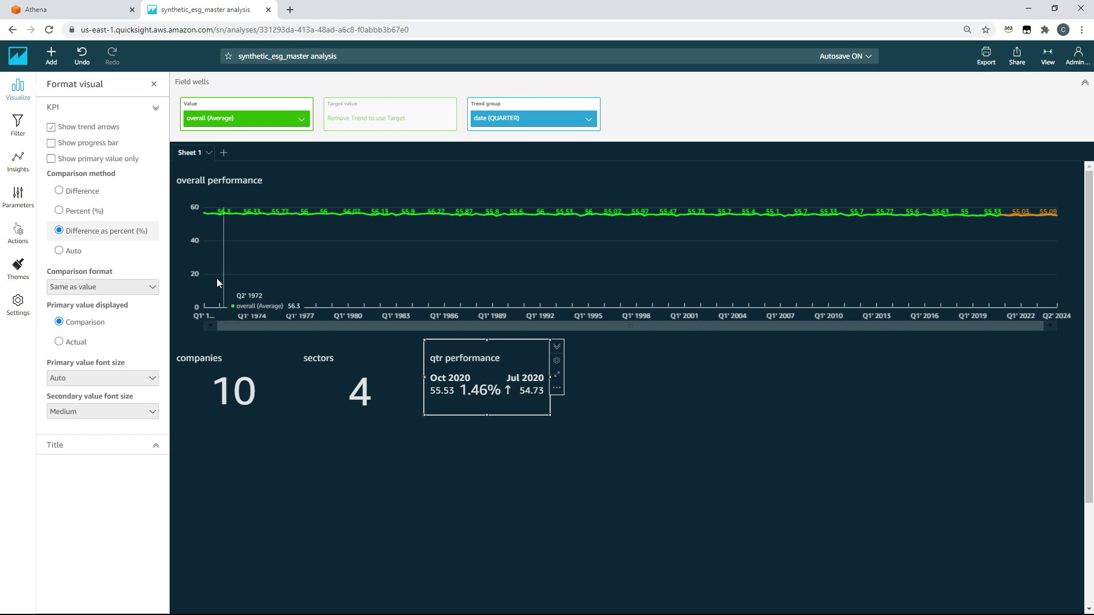
click(557, 389)
click(598, 404)
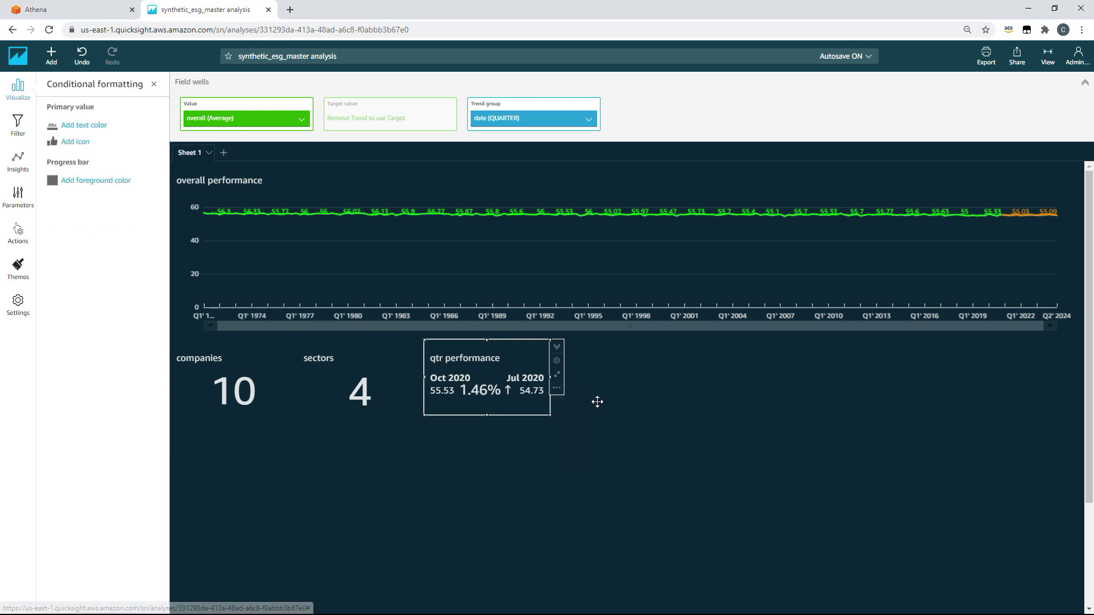
click(98, 128)
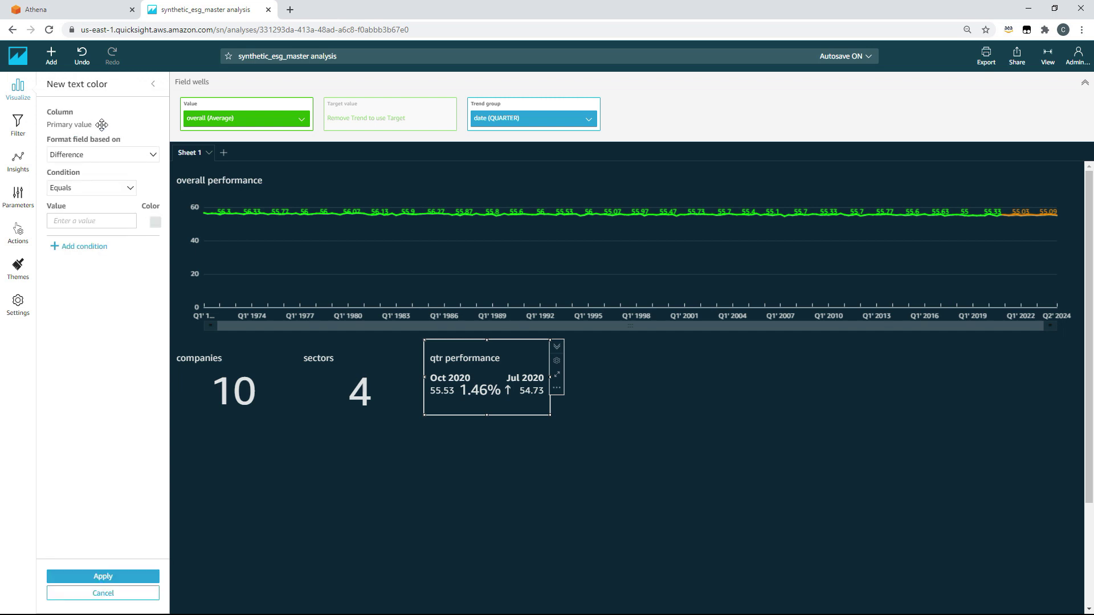
click(123, 193)
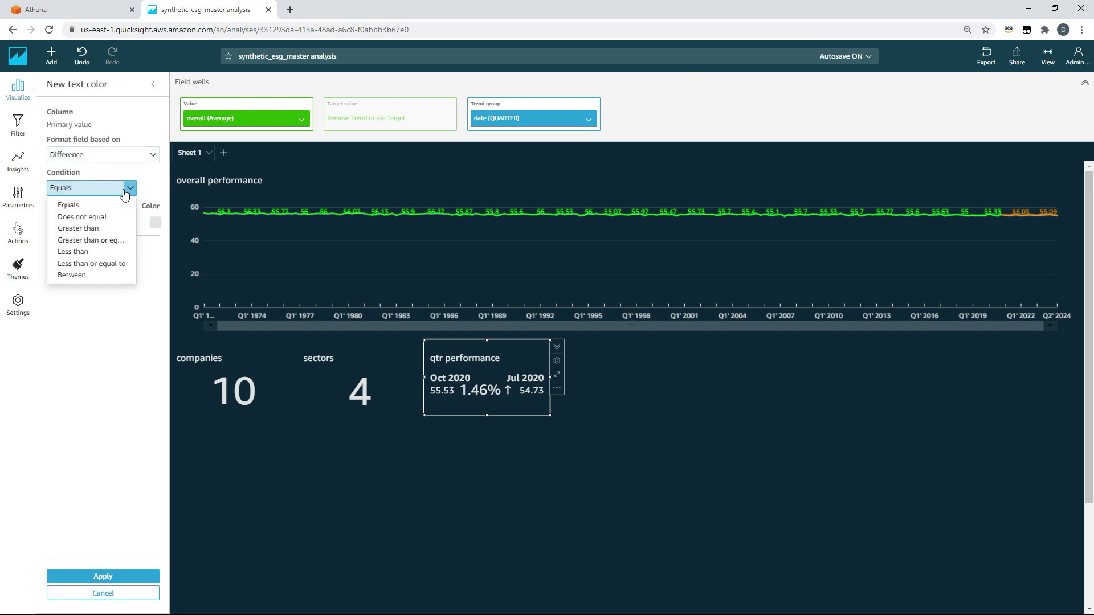
click(88, 226)
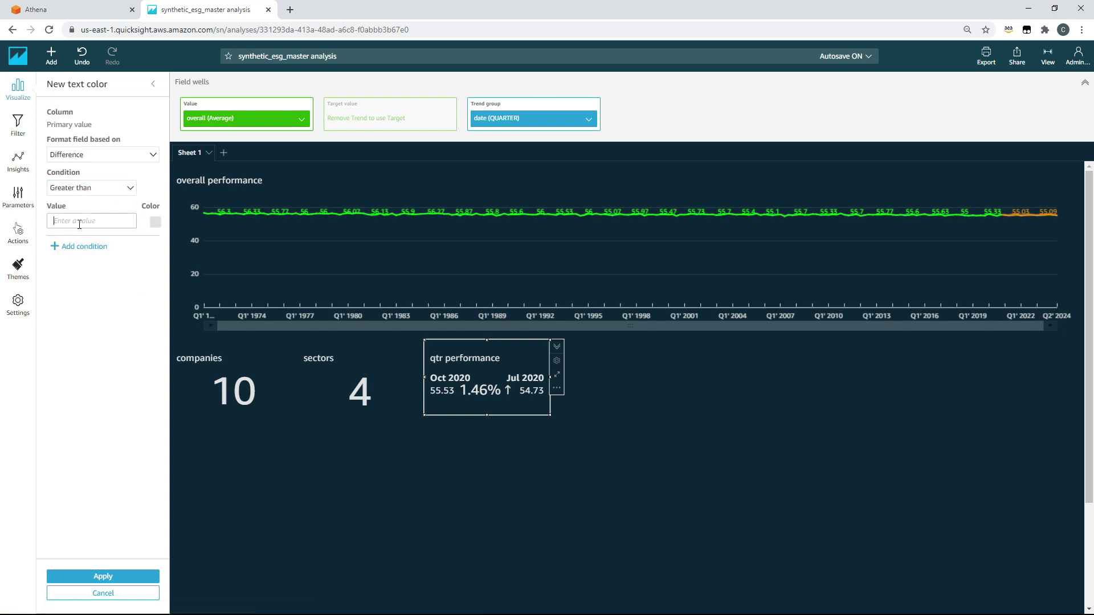
click(88, 221)
text(0)
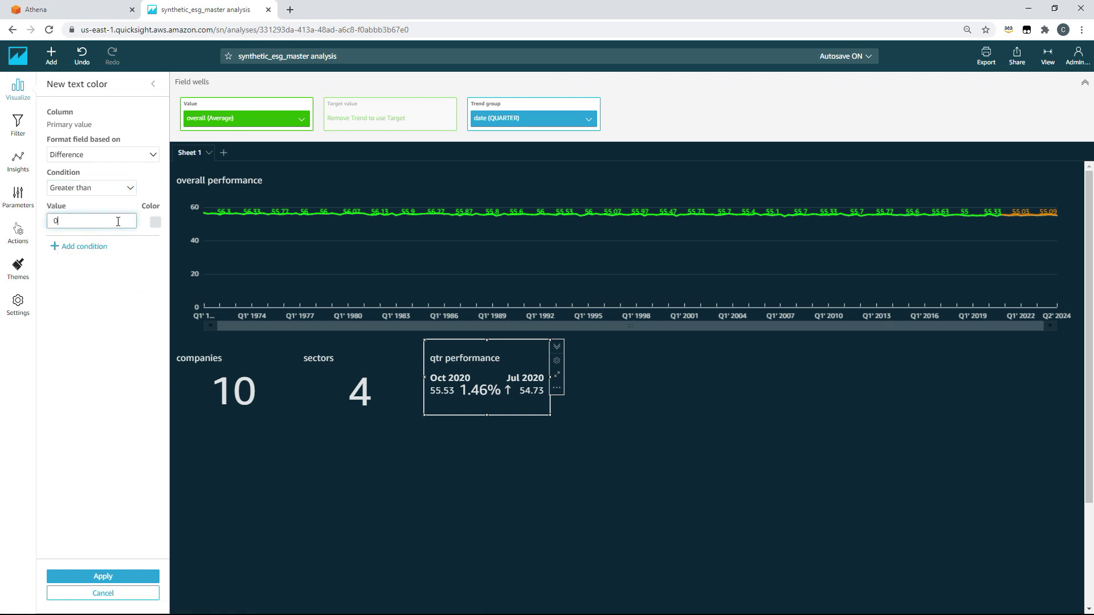
click(154, 222)
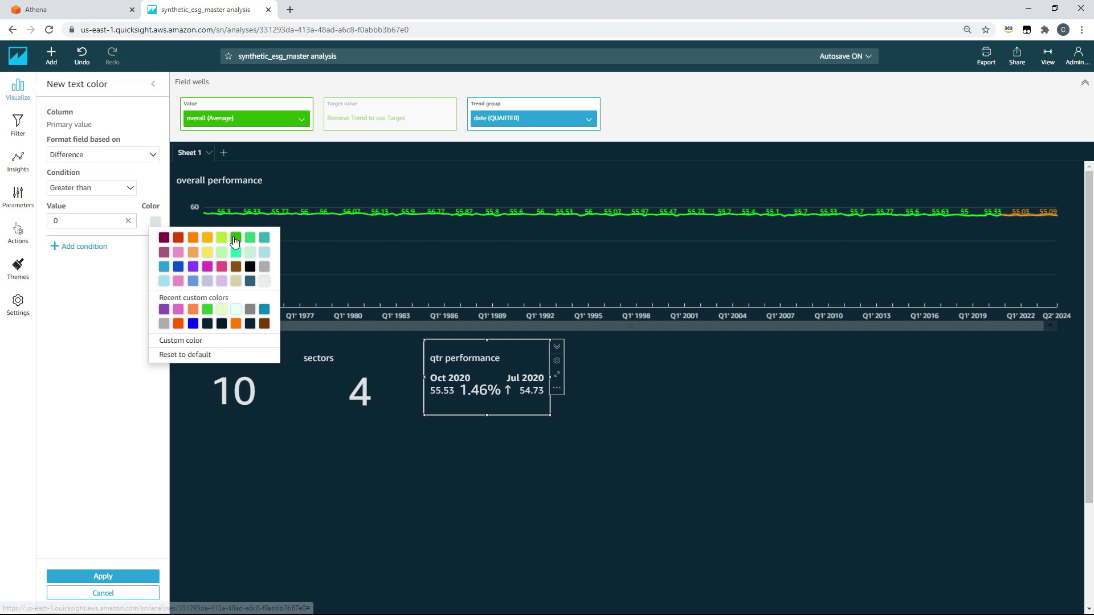
click(234, 237)
Add a second rule colouring values less than 0 red, and apply the text colours
click(98, 247)
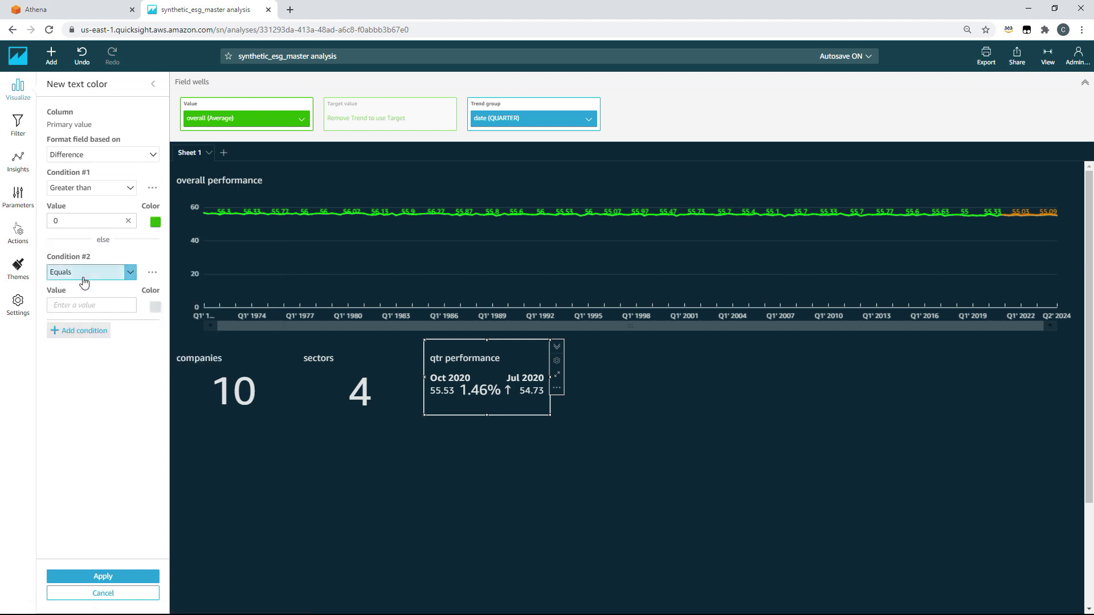
click(86, 274)
click(83, 338)
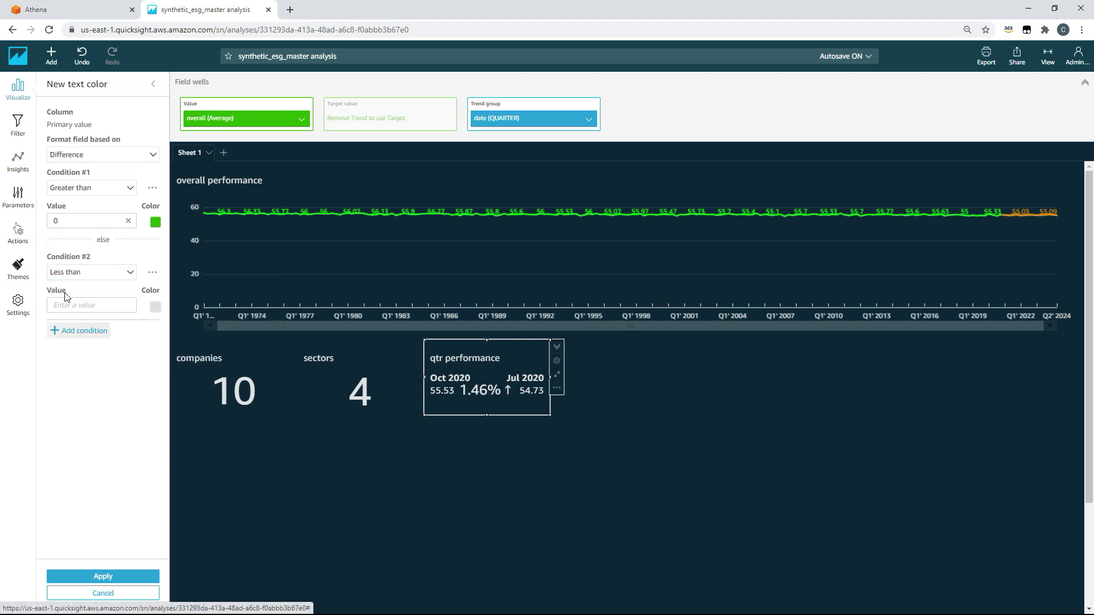
click(69, 305)
text(0)
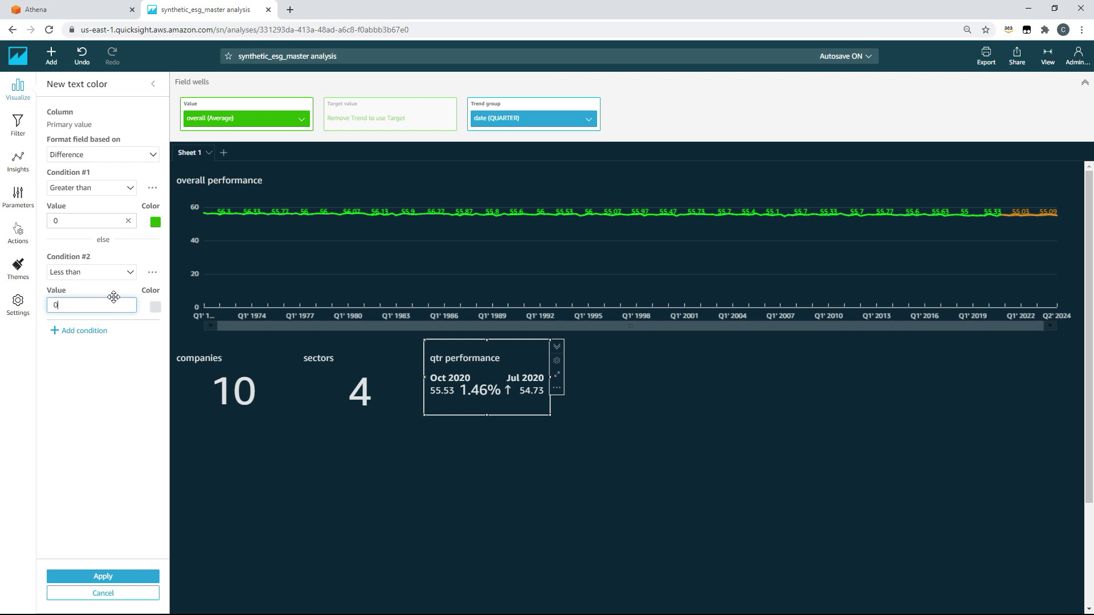
click(155, 306)
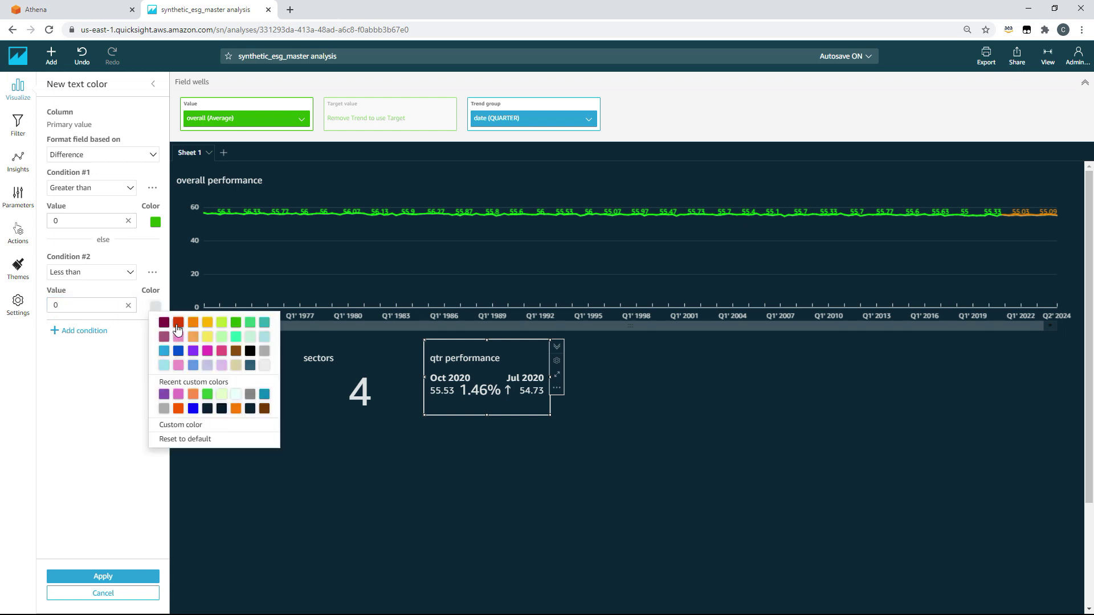
click(178, 324)
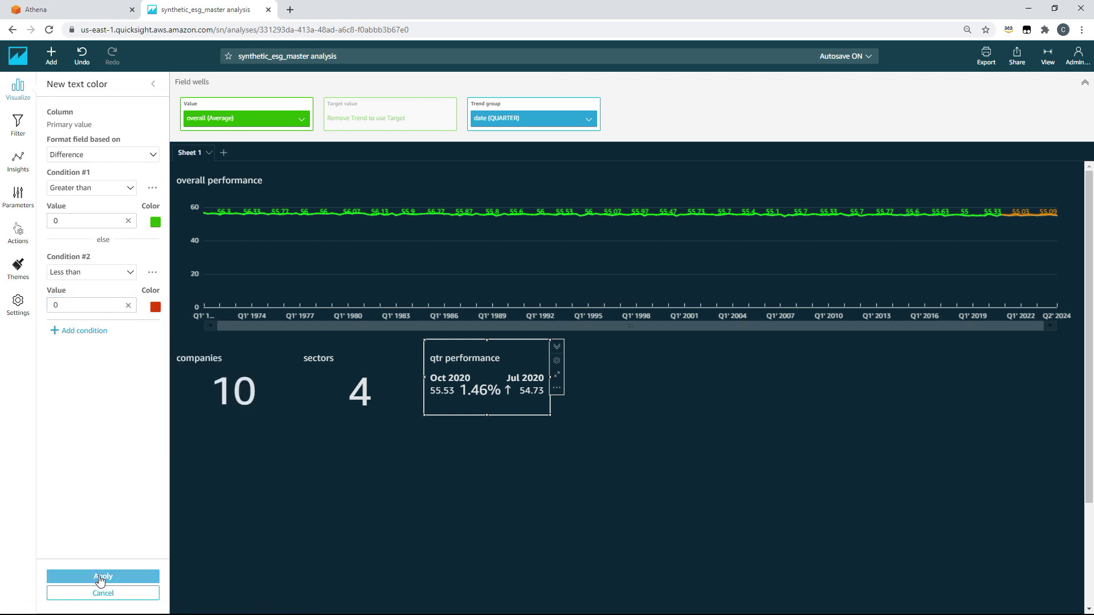
click(100, 577)
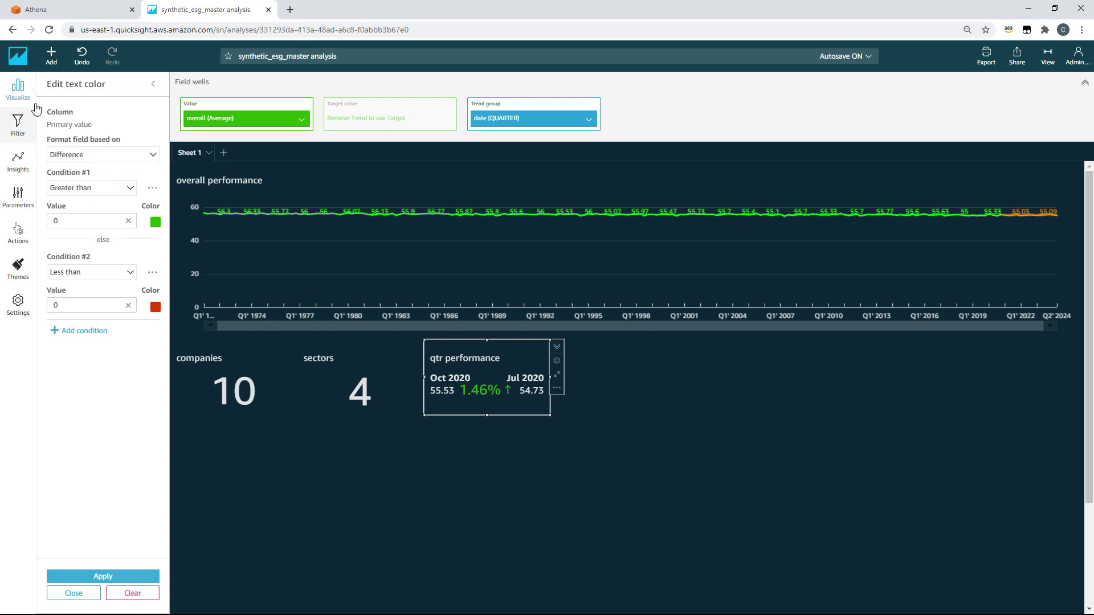
click(12, 90)
click(13, 90)
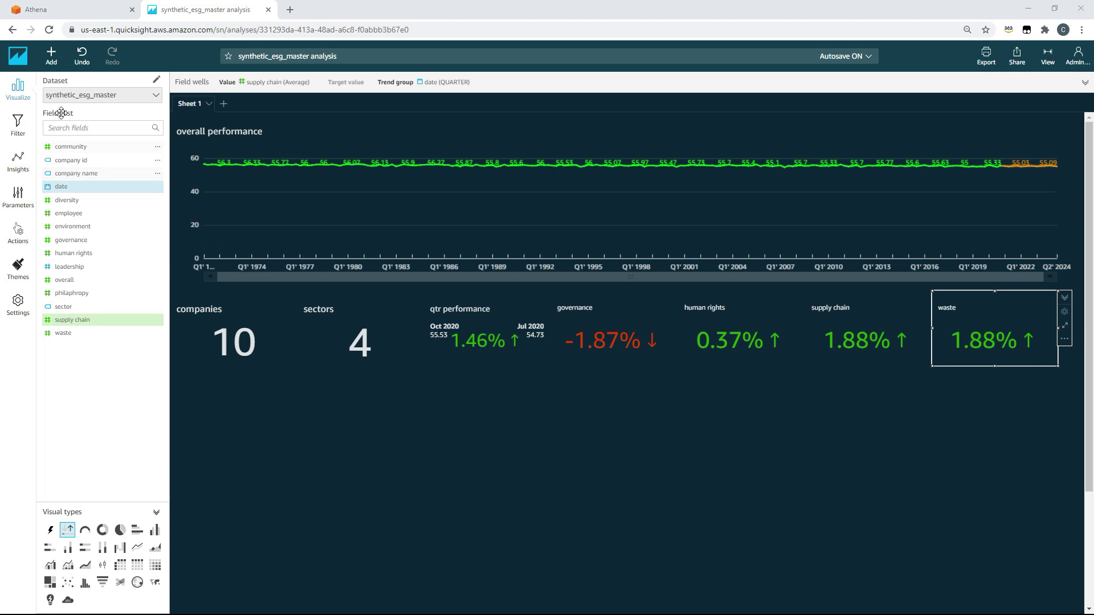
Bring up the Add menu to start another visual
click(50, 60)
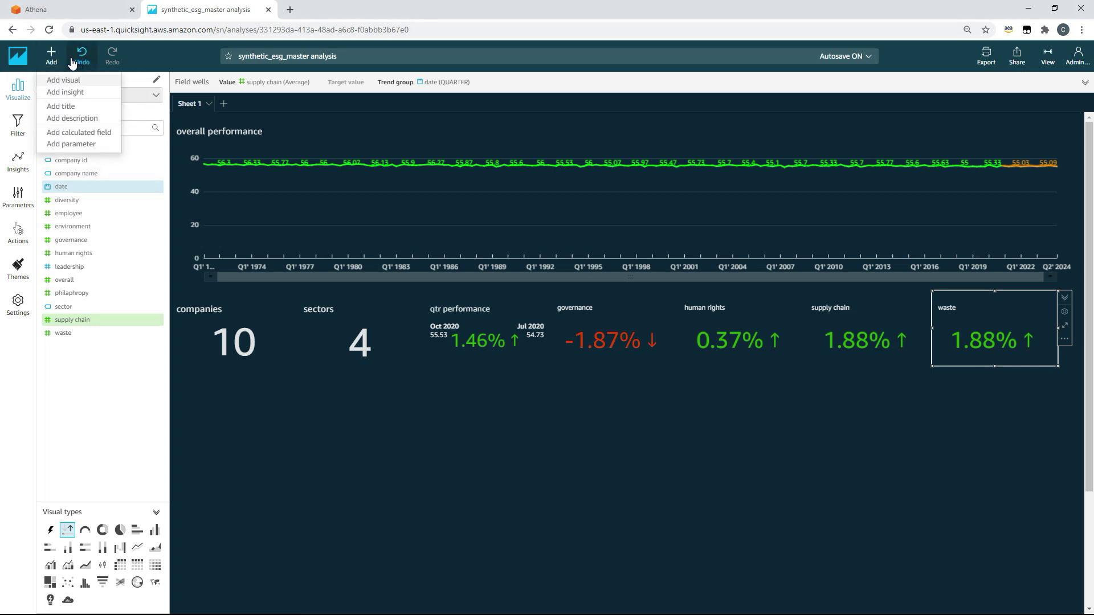
Add a half-width horizontal stacked bar chart visual
click(67, 80)
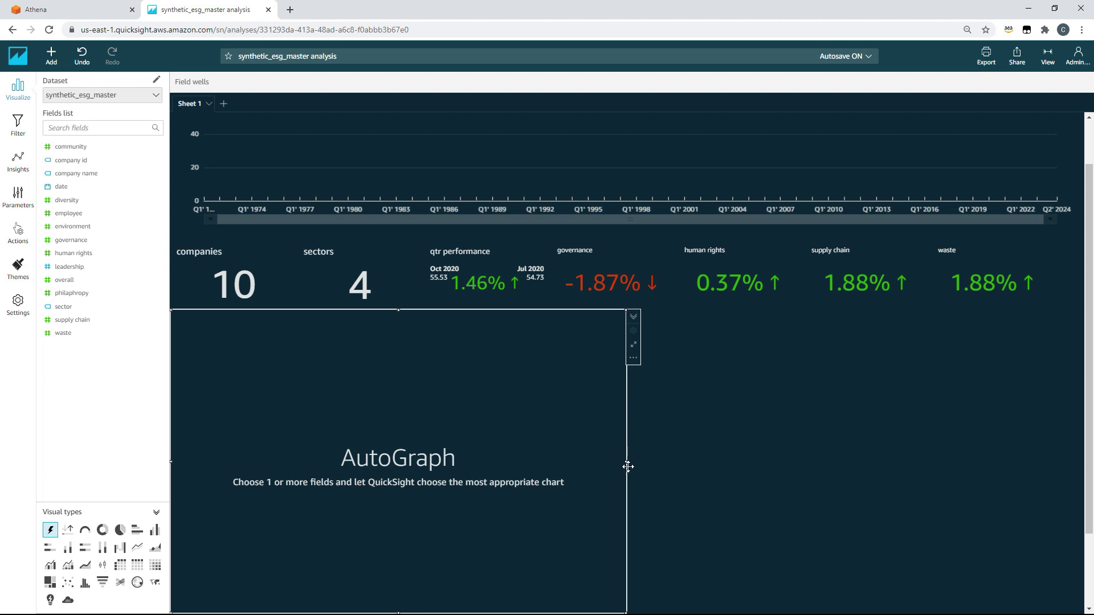
drag(628, 461, 456, 462)
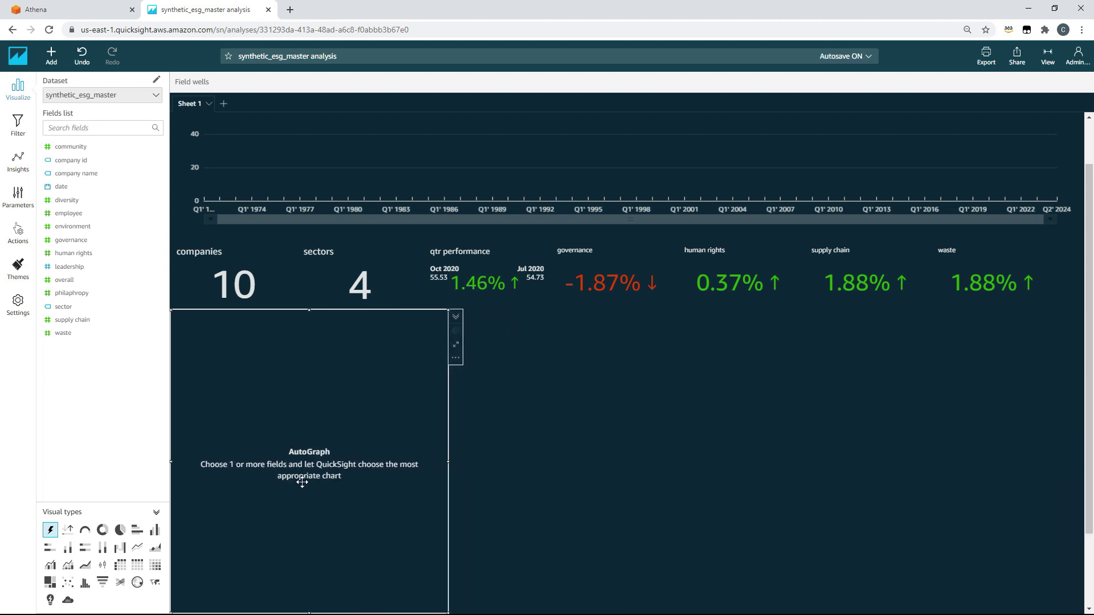
click(49, 552)
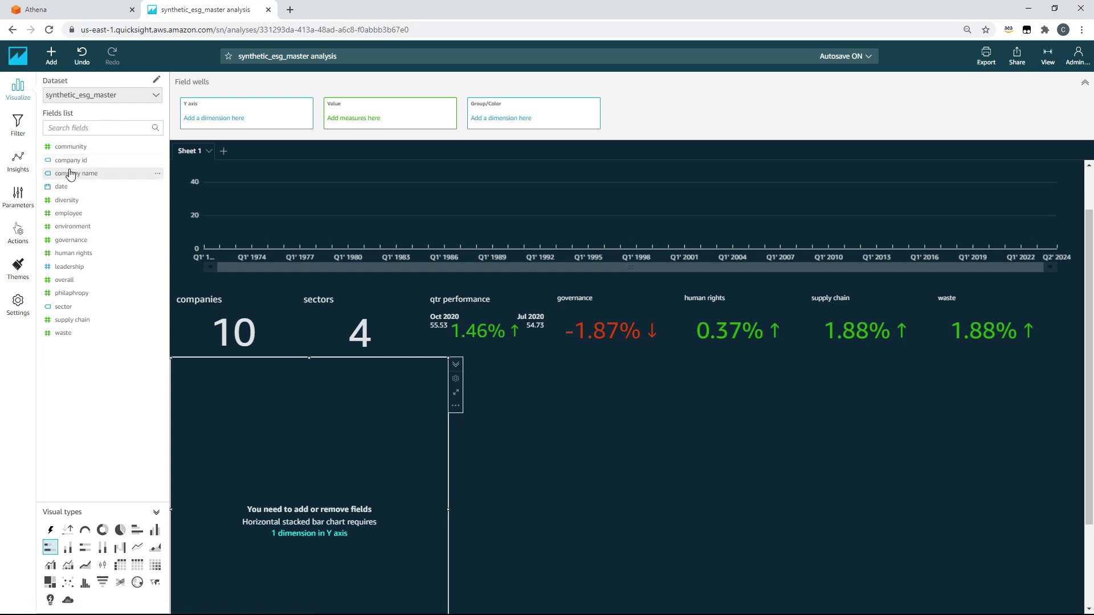
Chart the average overall score for each company name
drag(73, 174, 246, 118)
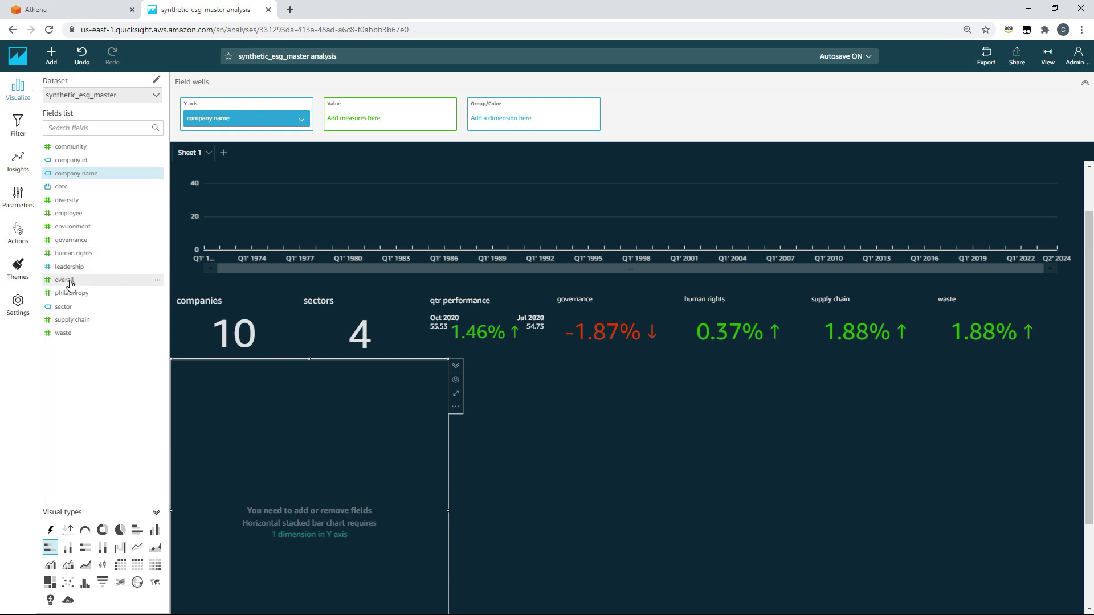
drag(78, 280, 380, 114)
click(445, 121)
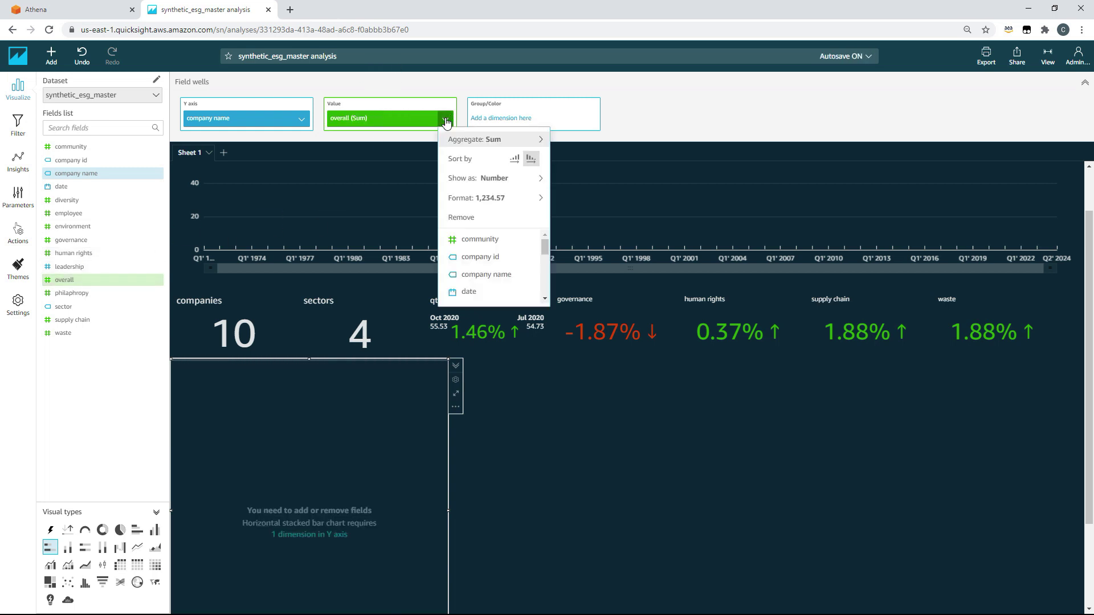
mouse_move(540, 140)
click(584, 160)
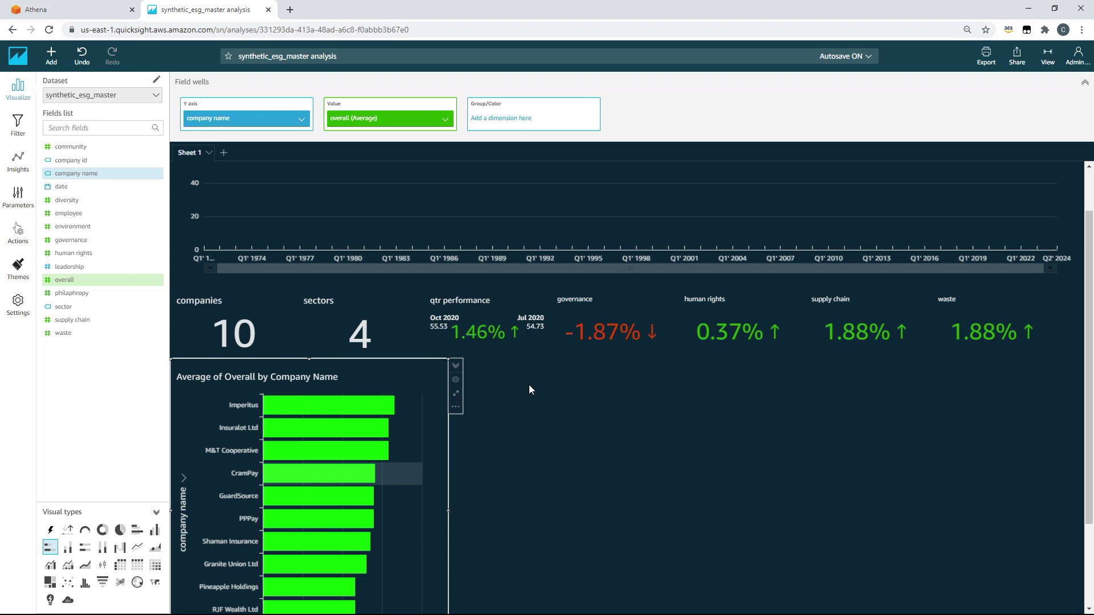
scroll(535, 382, down, 1)
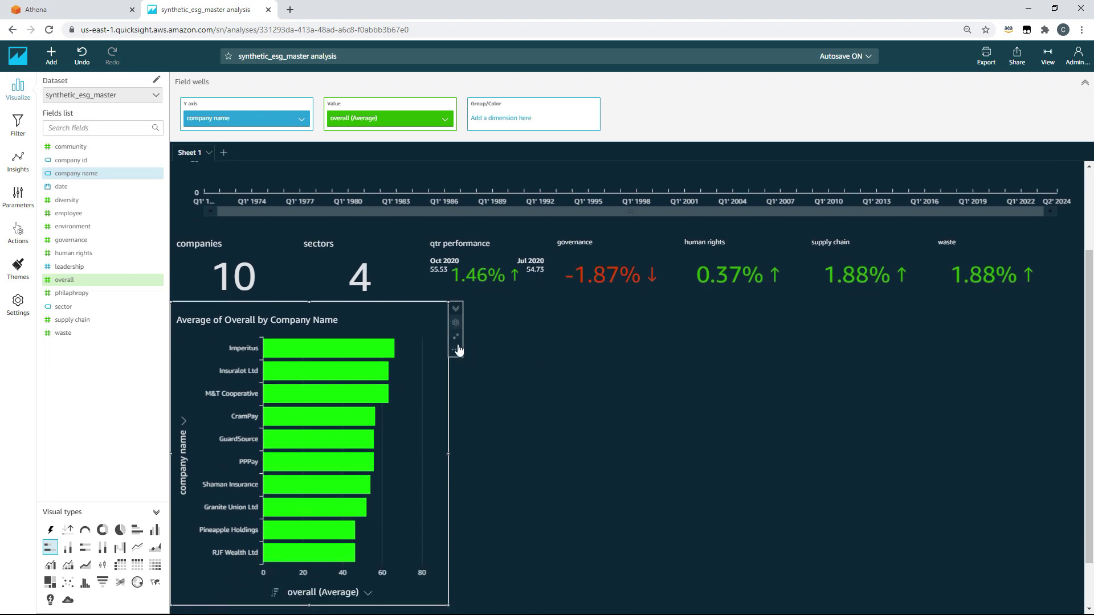
Add a red dashed reference line at value 50 to the company bar chart
click(457, 350)
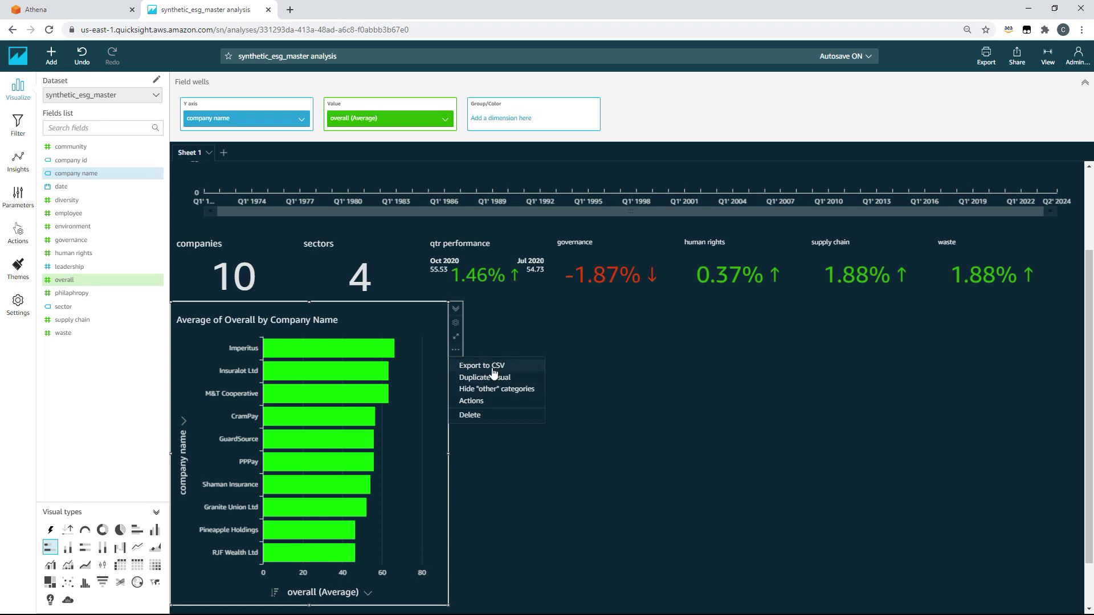
click(456, 324)
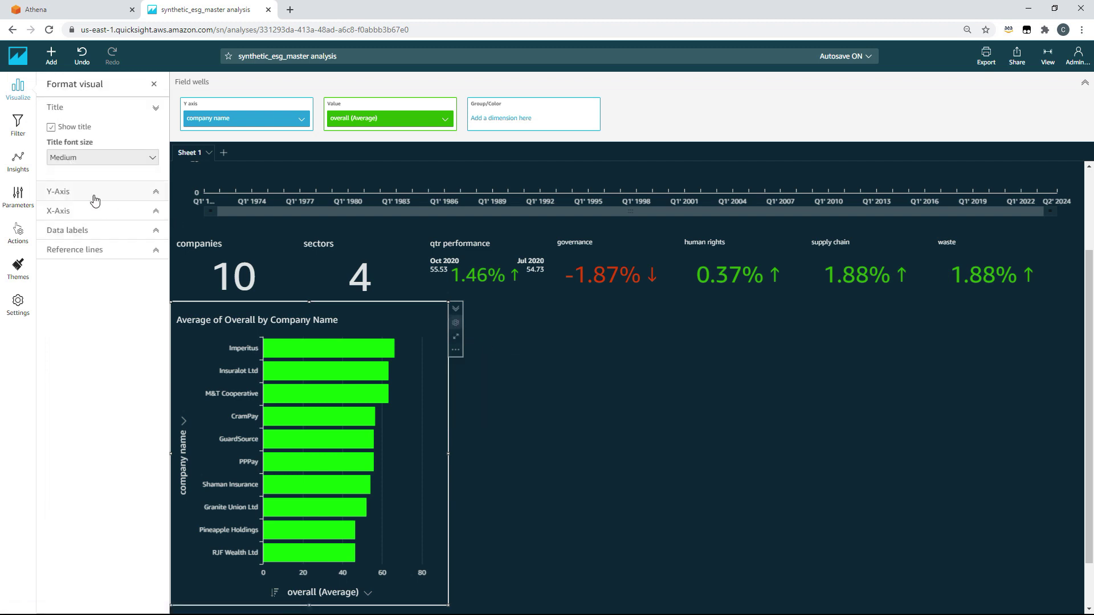
click(140, 249)
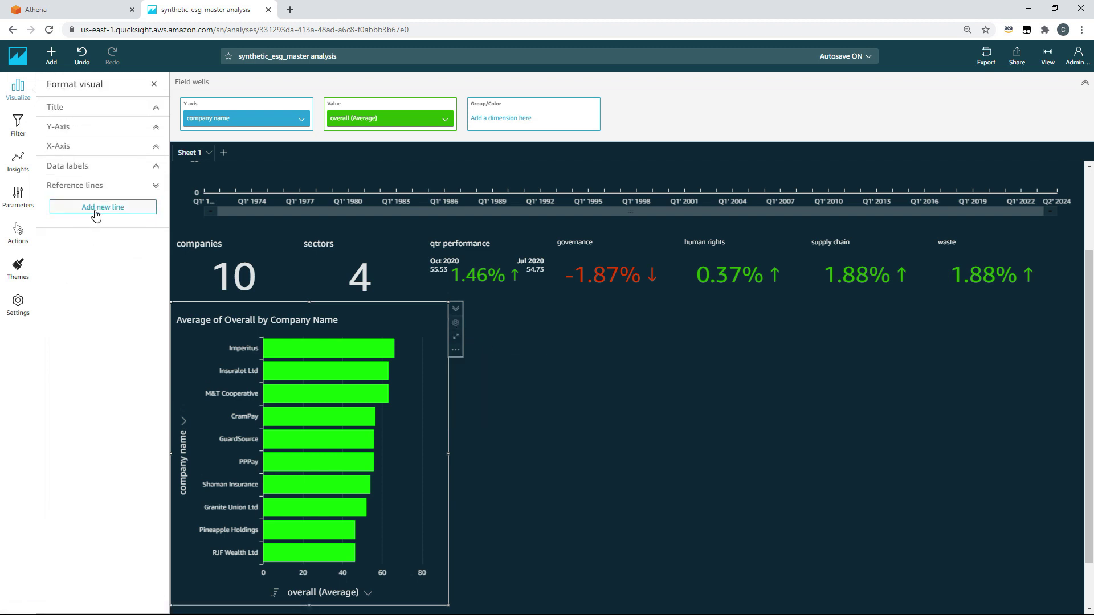
click(96, 214)
double_click(66, 187)
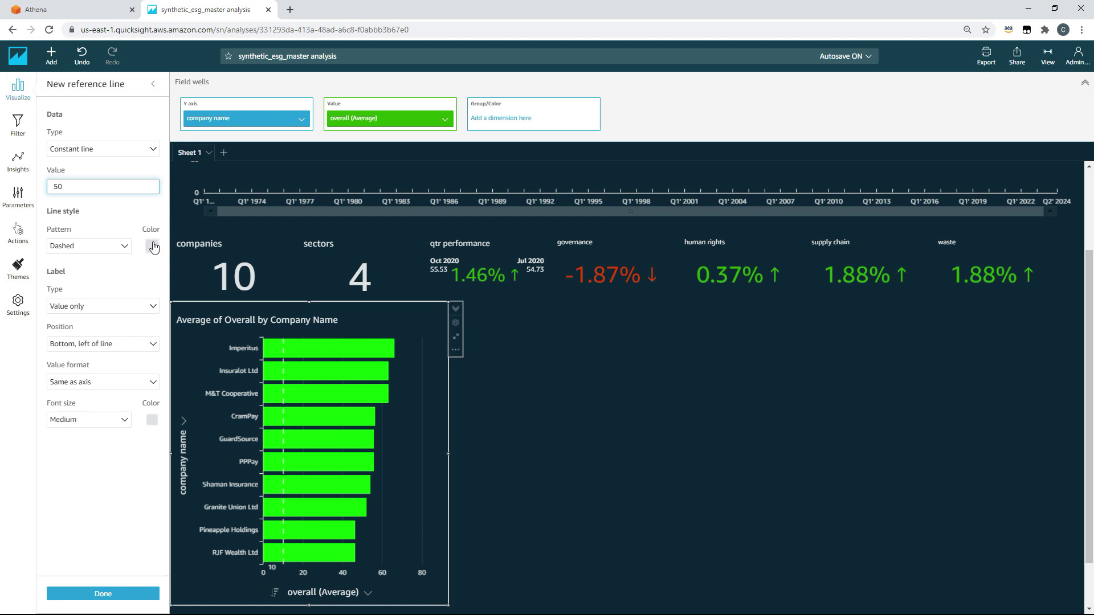
key(Tab)
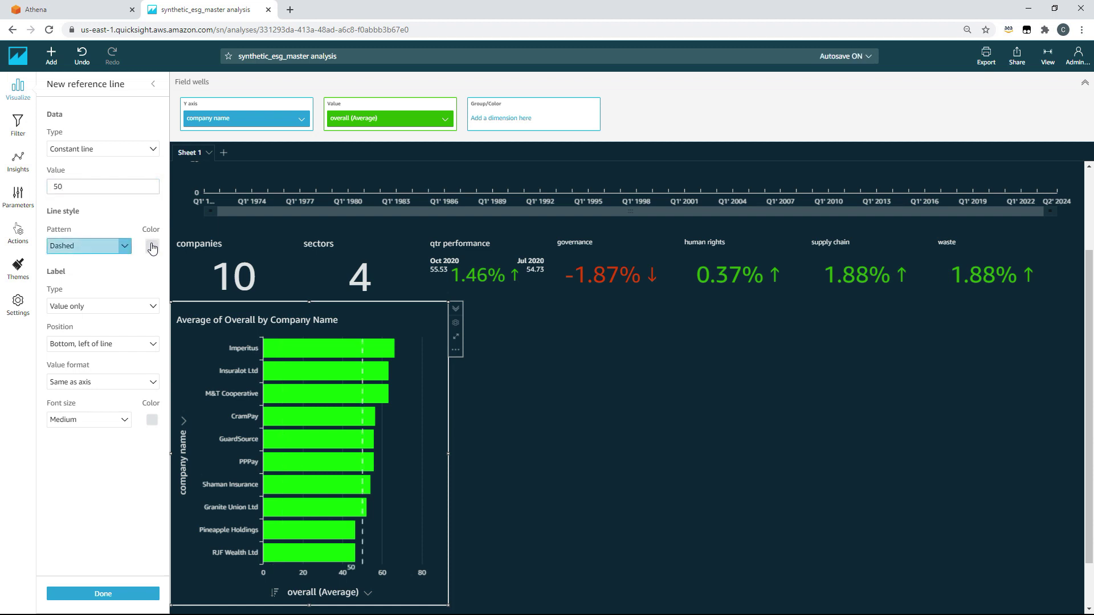
click(152, 247)
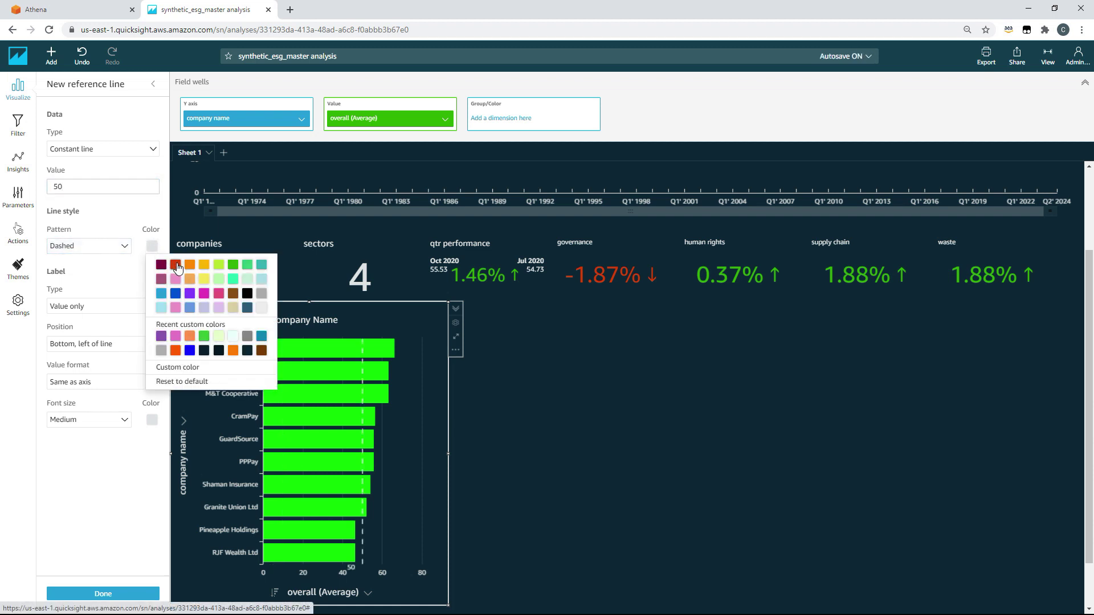
click(175, 263)
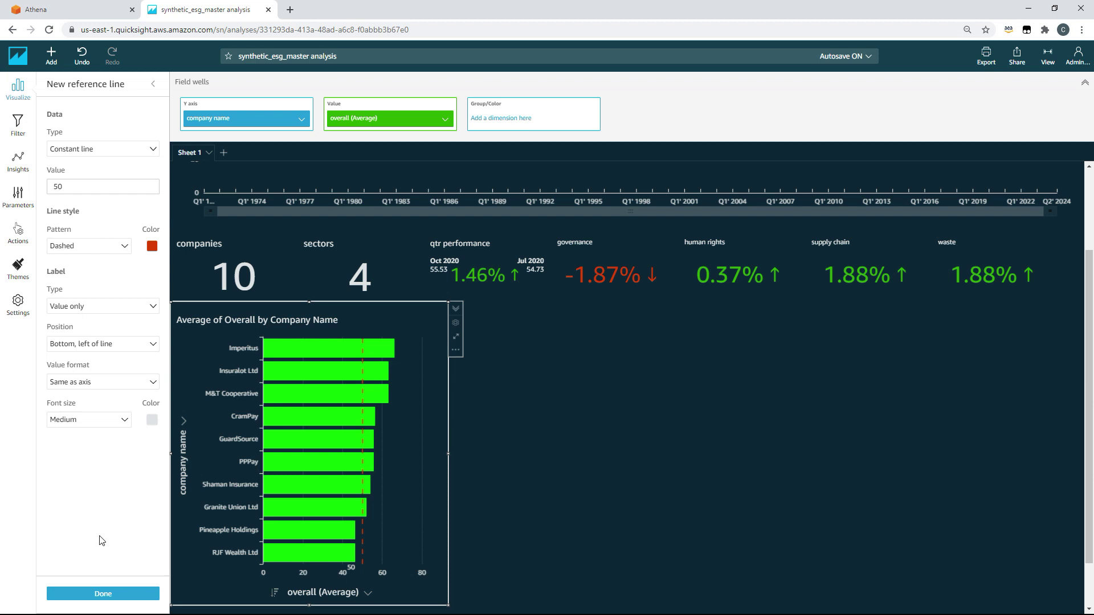
click(117, 595)
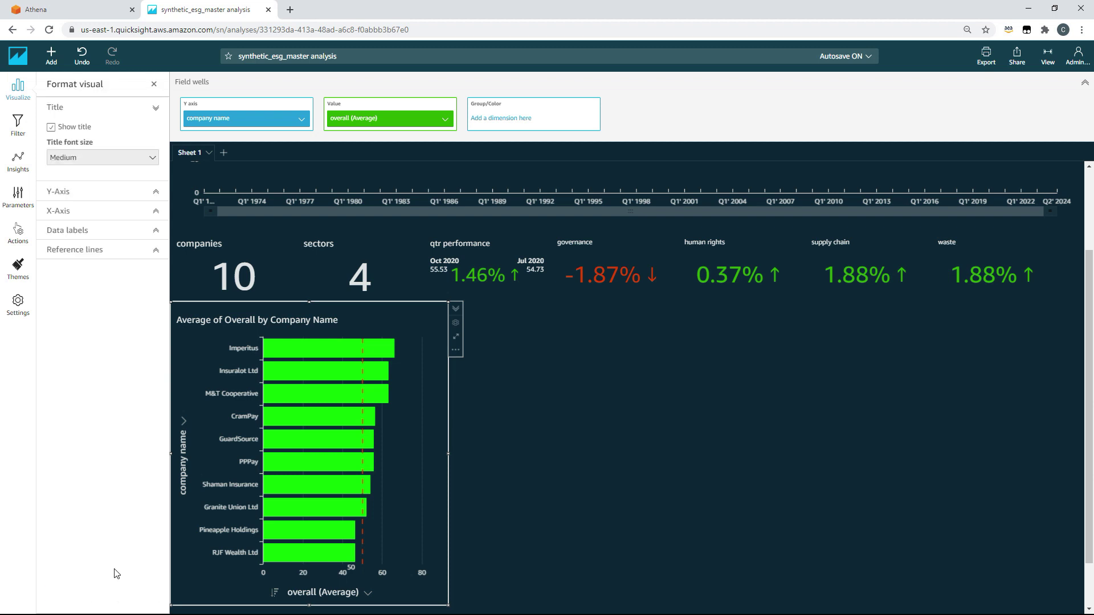
Show value labels on the company chart's bars and hide its title
click(97, 230)
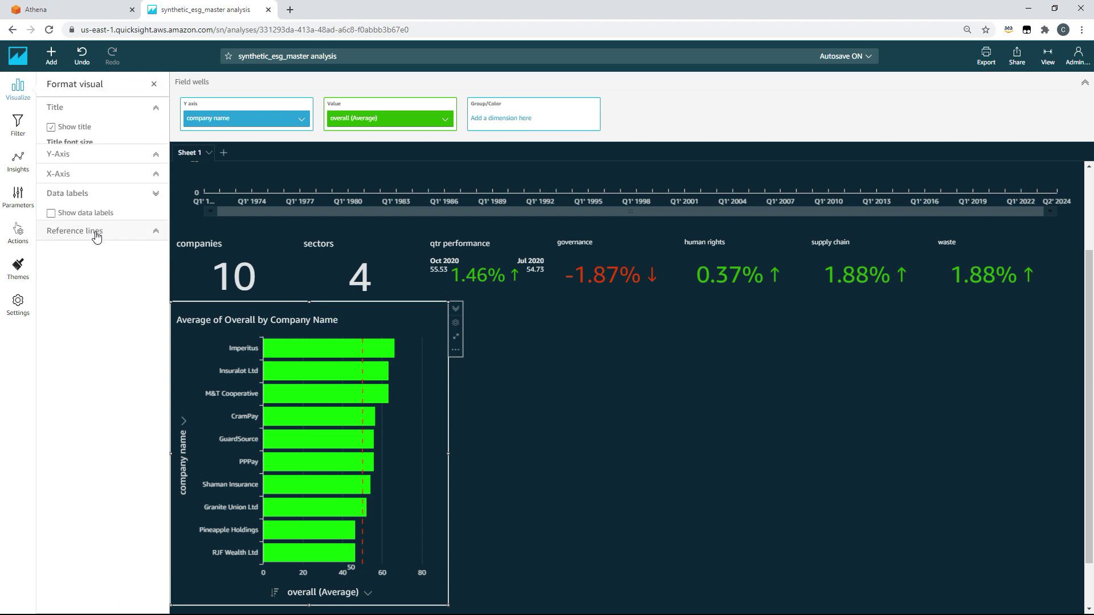
click(51, 186)
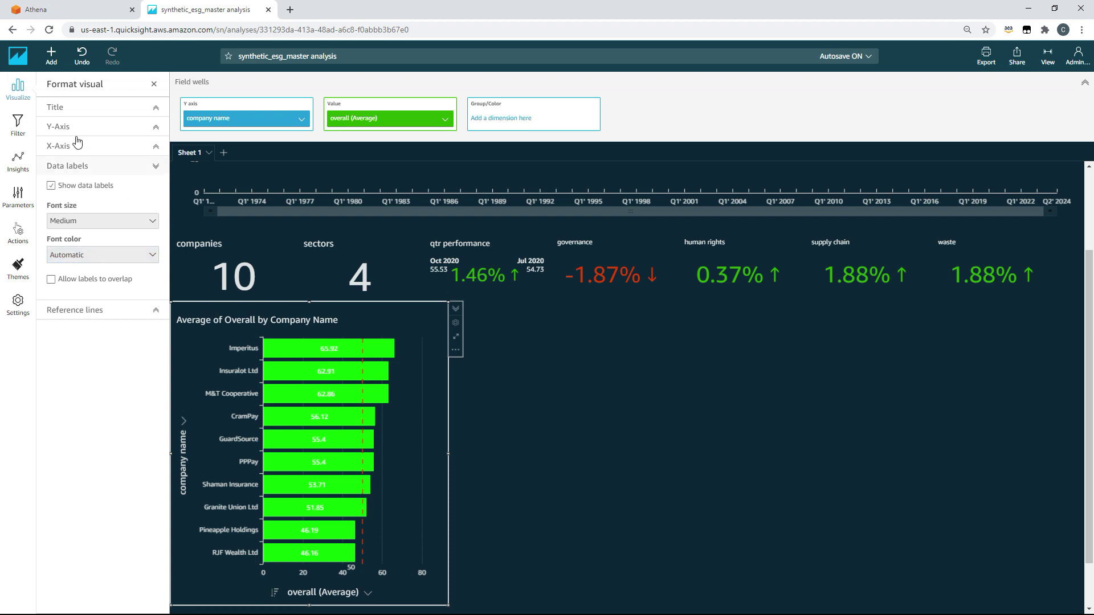
click(61, 108)
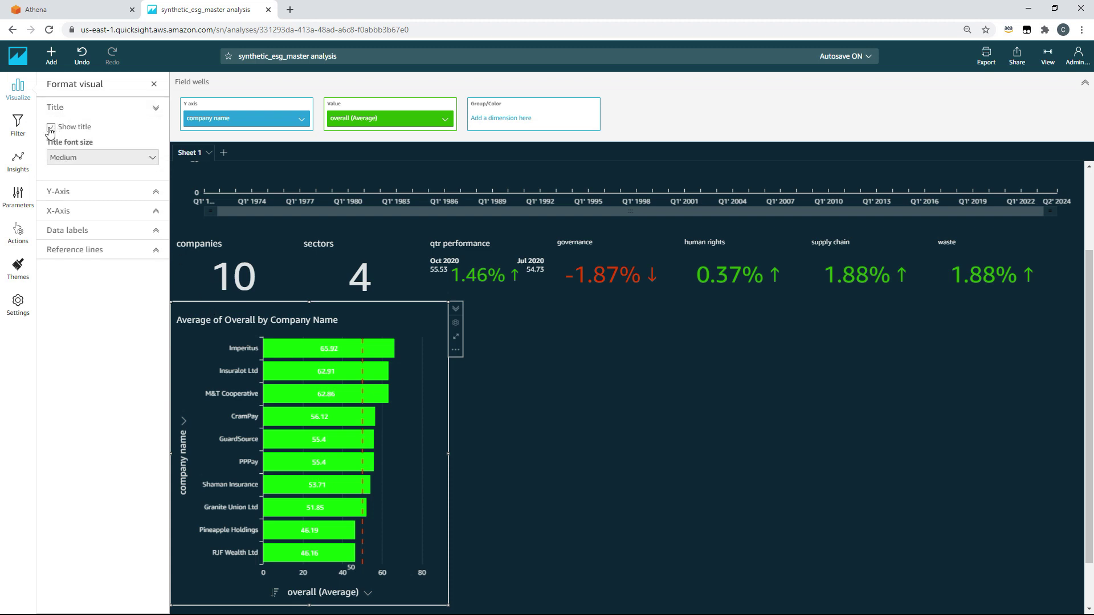
click(51, 127)
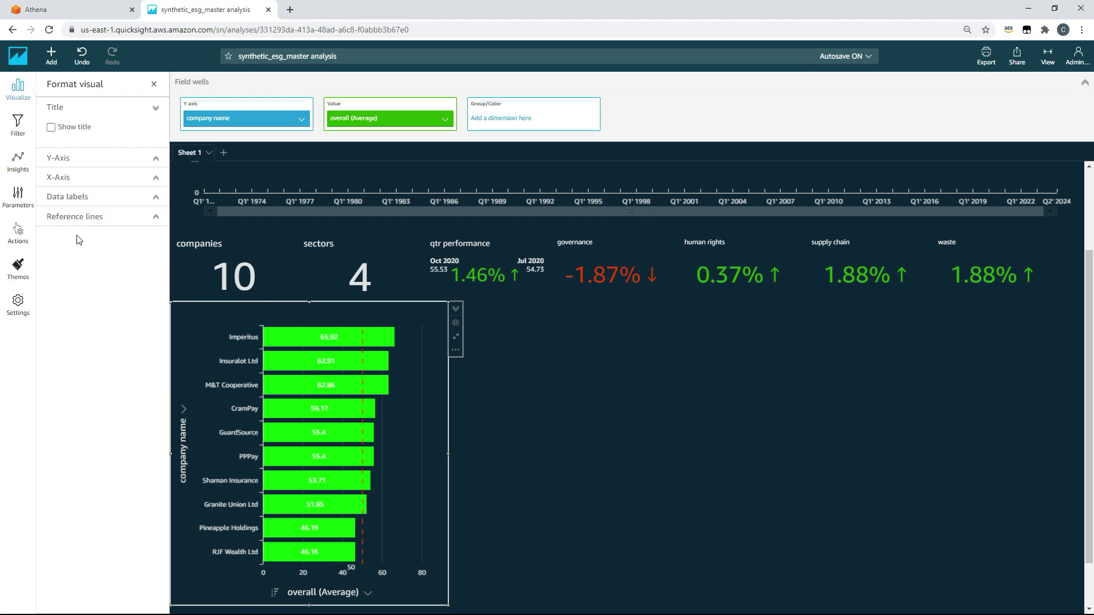
click(18, 122)
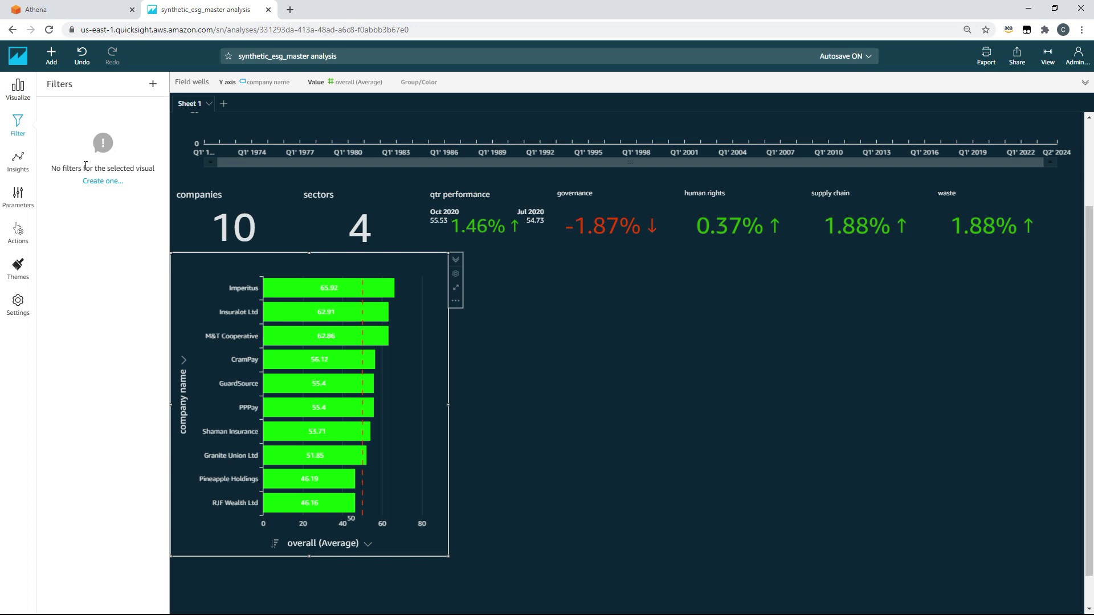
Add a relative-dates date filter for the previous year to the company bar chart
click(103, 181)
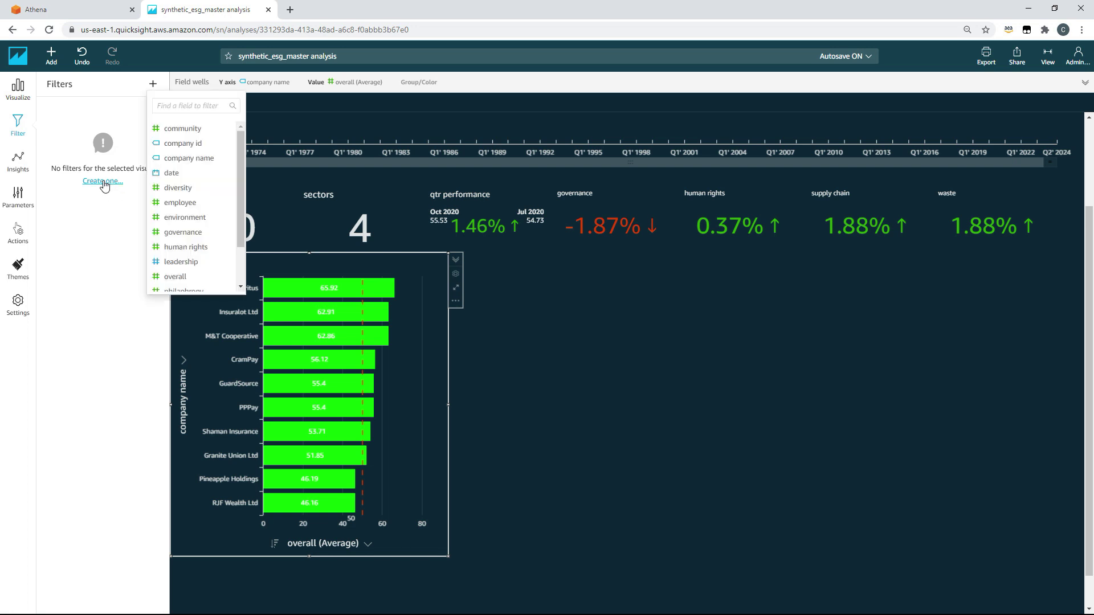
click(176, 179)
click(90, 127)
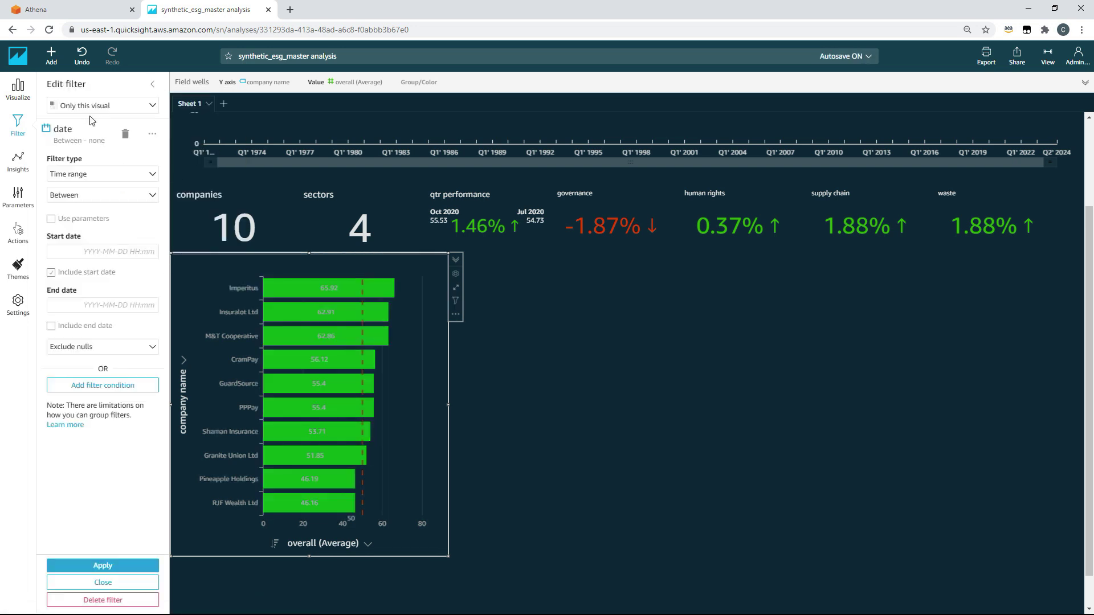
click(93, 176)
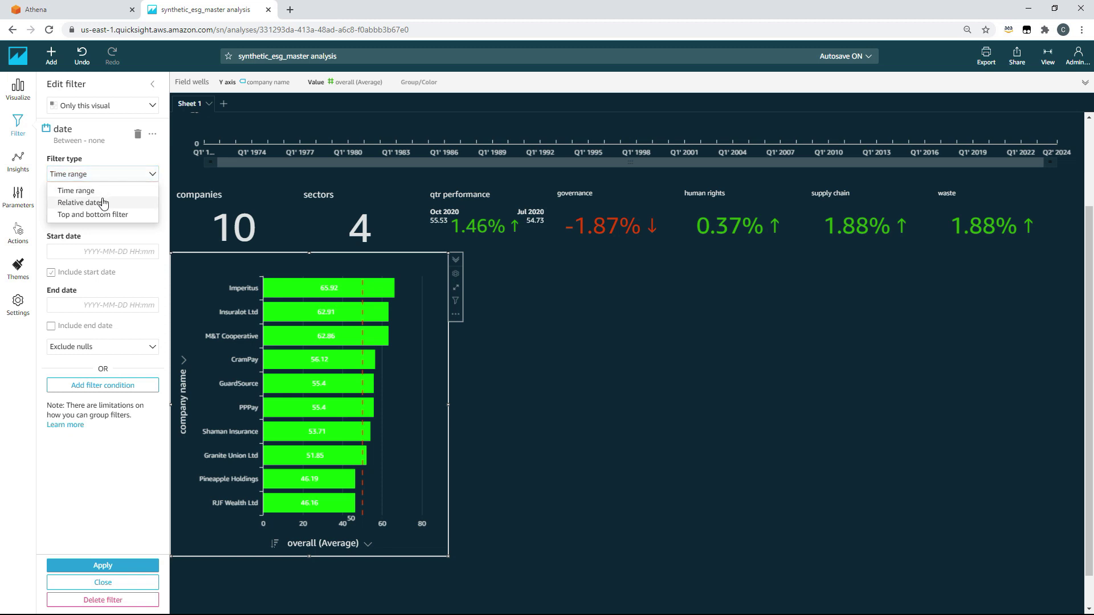
click(103, 202)
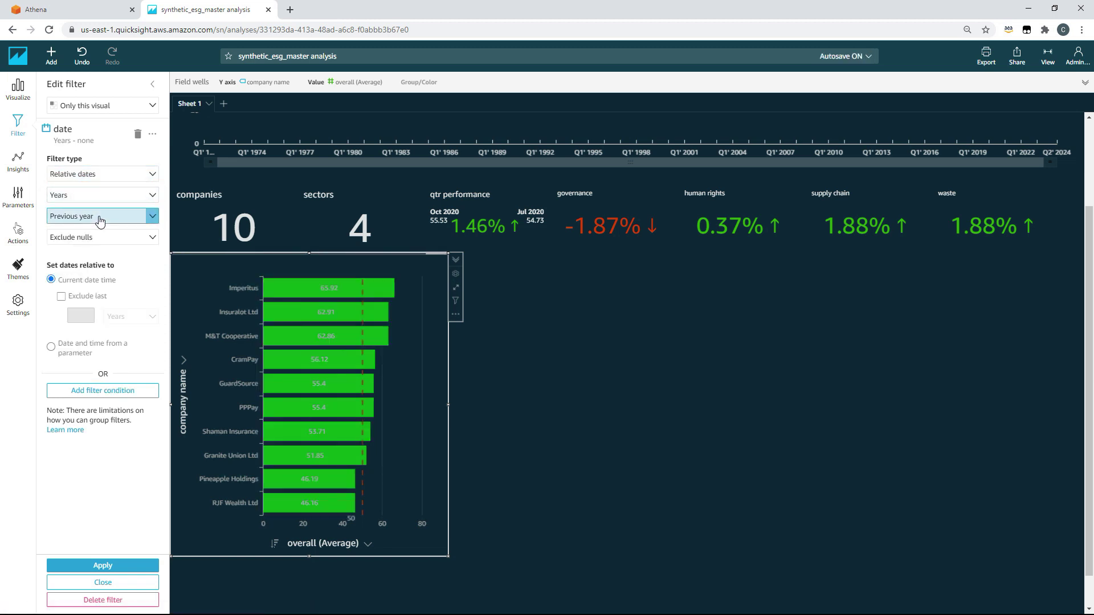
click(103, 567)
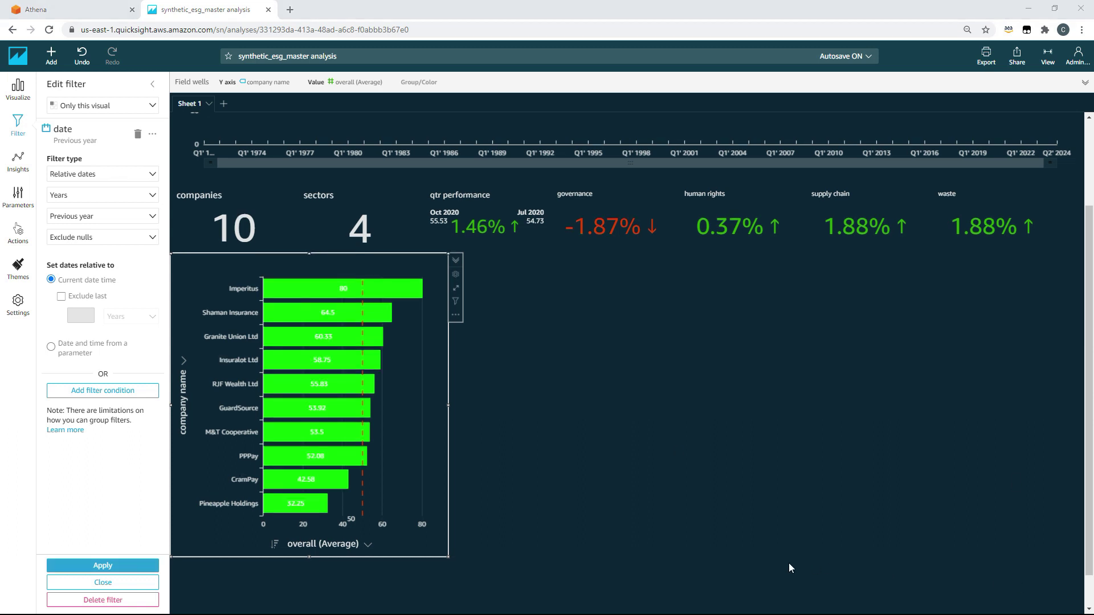
click(456, 316)
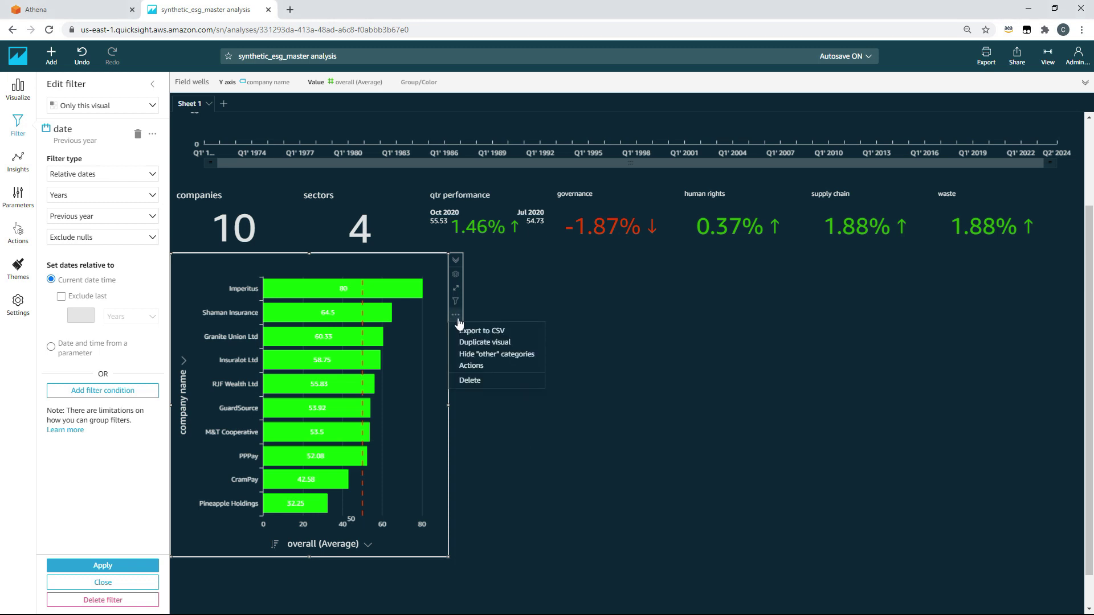
Duplicate the company chart, put sector on the copy's Y axis, and narrow it
click(485, 342)
scroll(513, 336, up, 1)
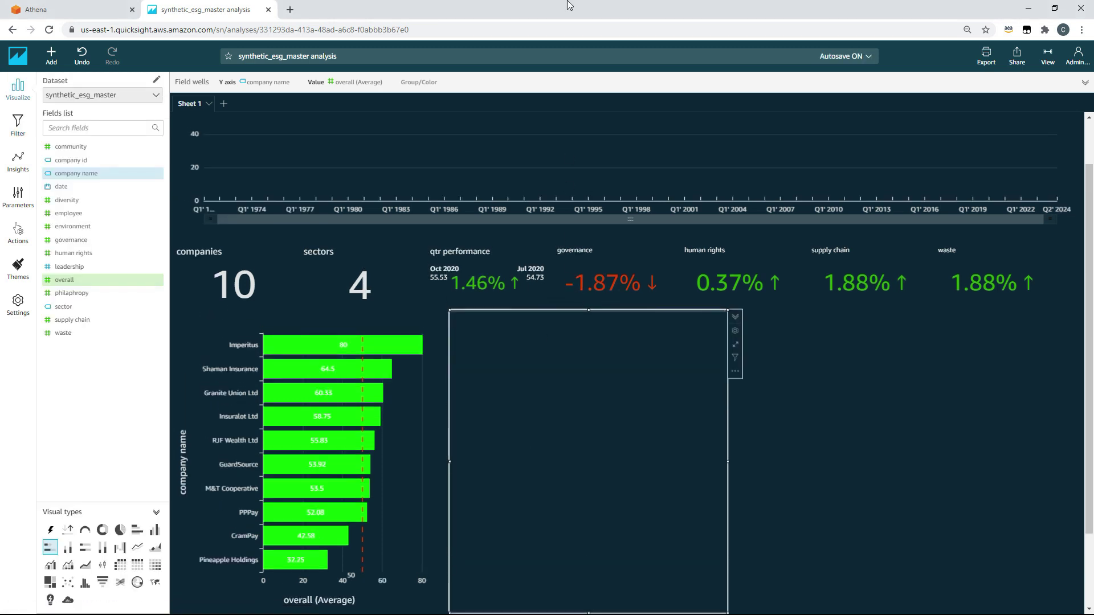
click(578, 86)
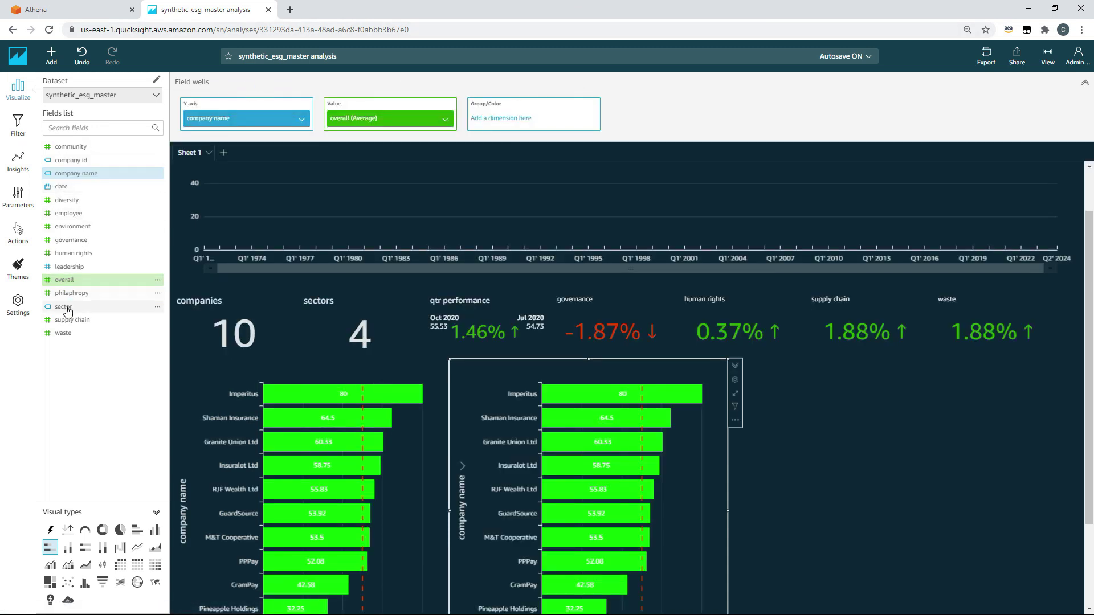
drag(80, 312, 245, 126)
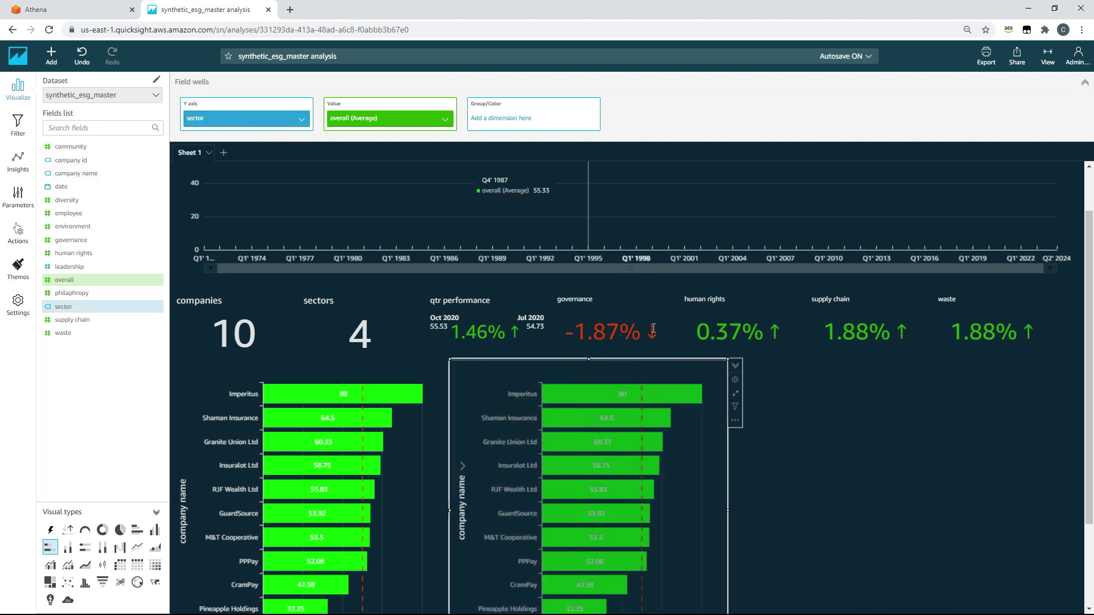
scroll(786, 459, down, 1)
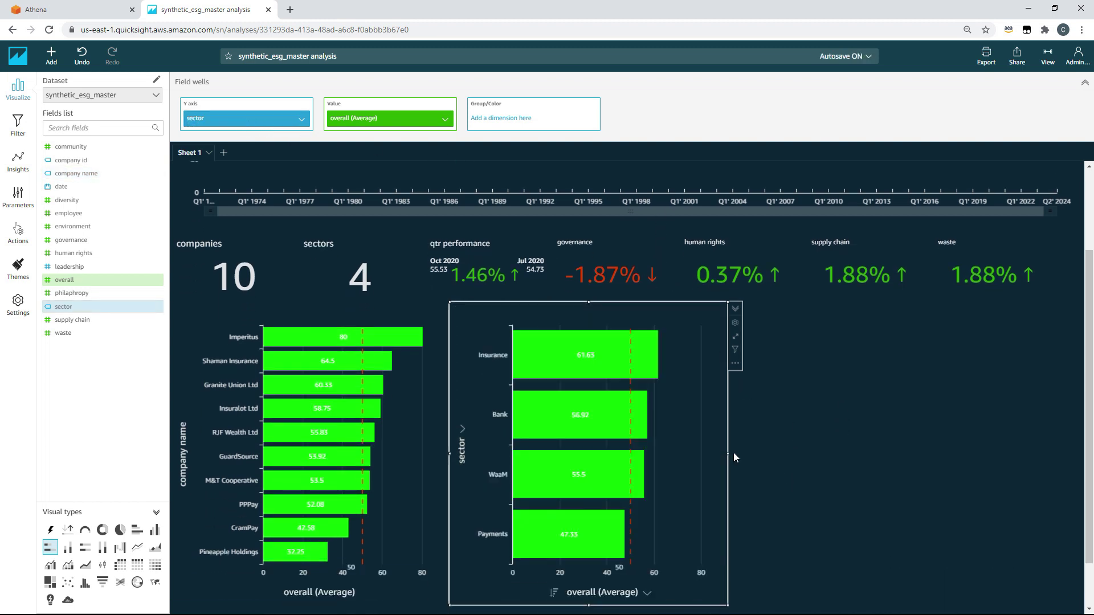
drag(726, 453, 630, 457)
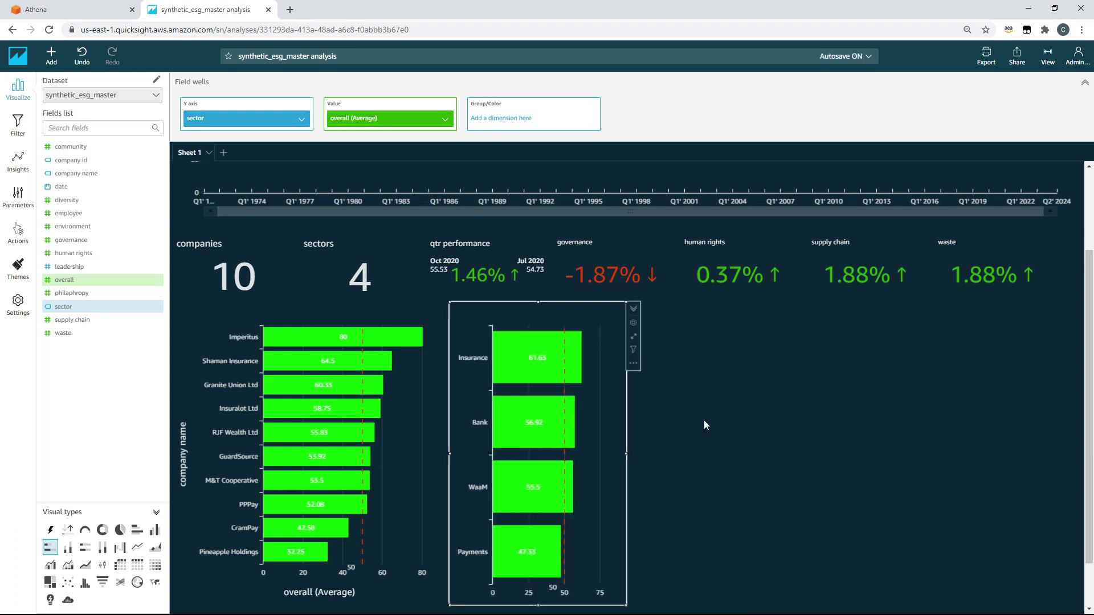
Duplicate the company bar chart and narrow the copy to fit beside the others
click(416, 299)
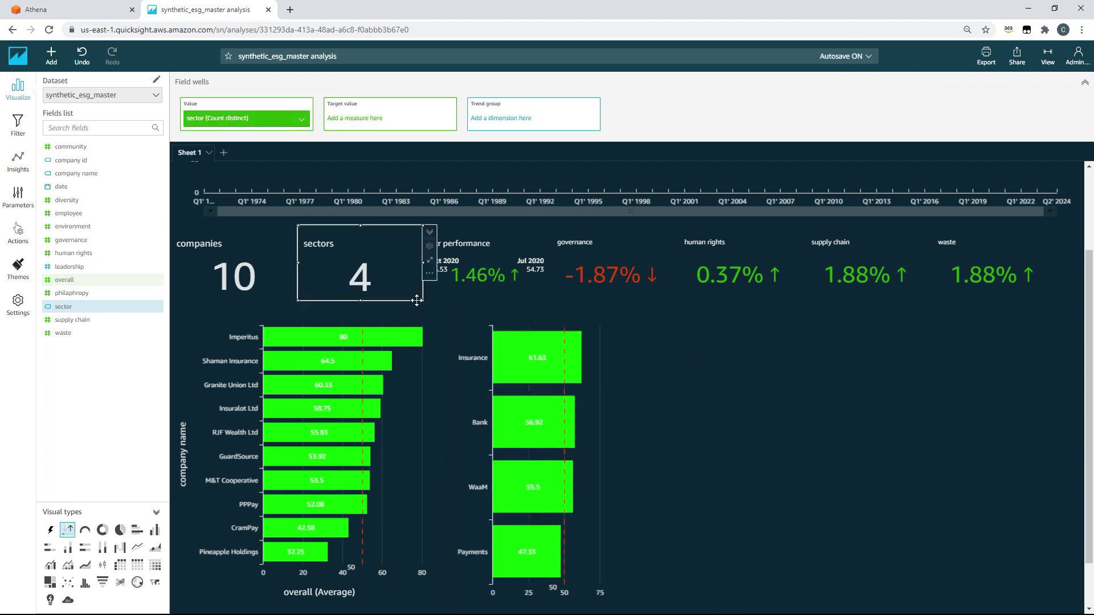
click(428, 325)
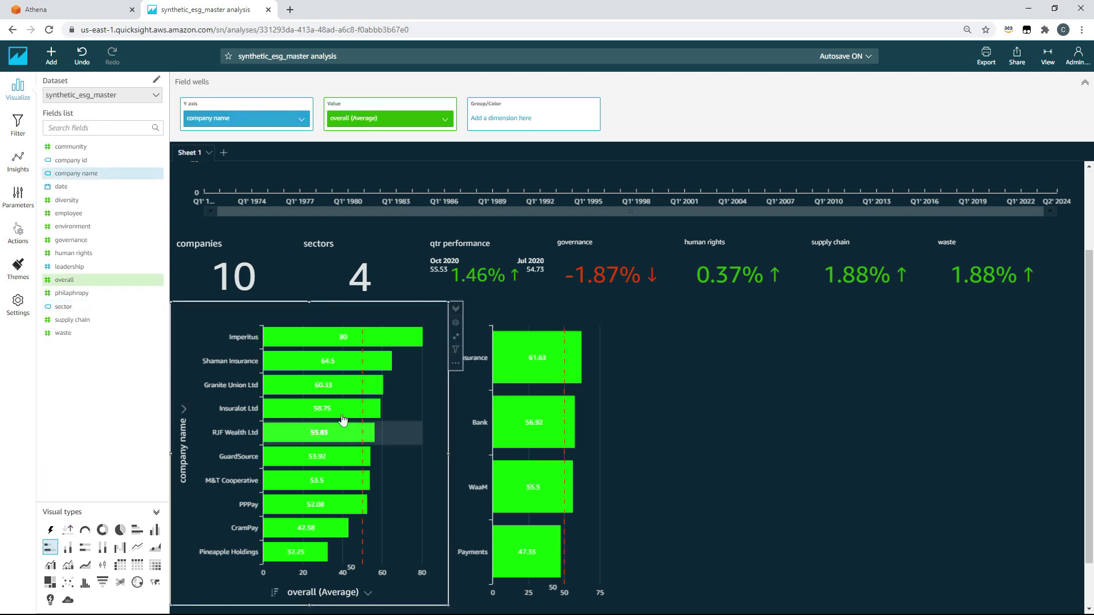
click(456, 364)
click(497, 391)
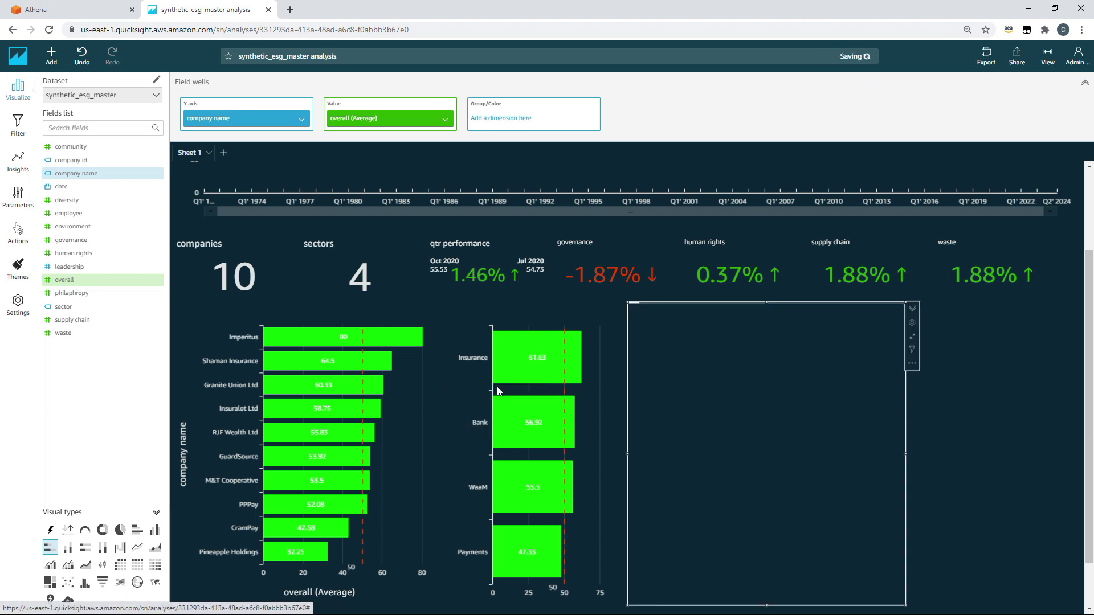
scroll(497, 376, up, 1)
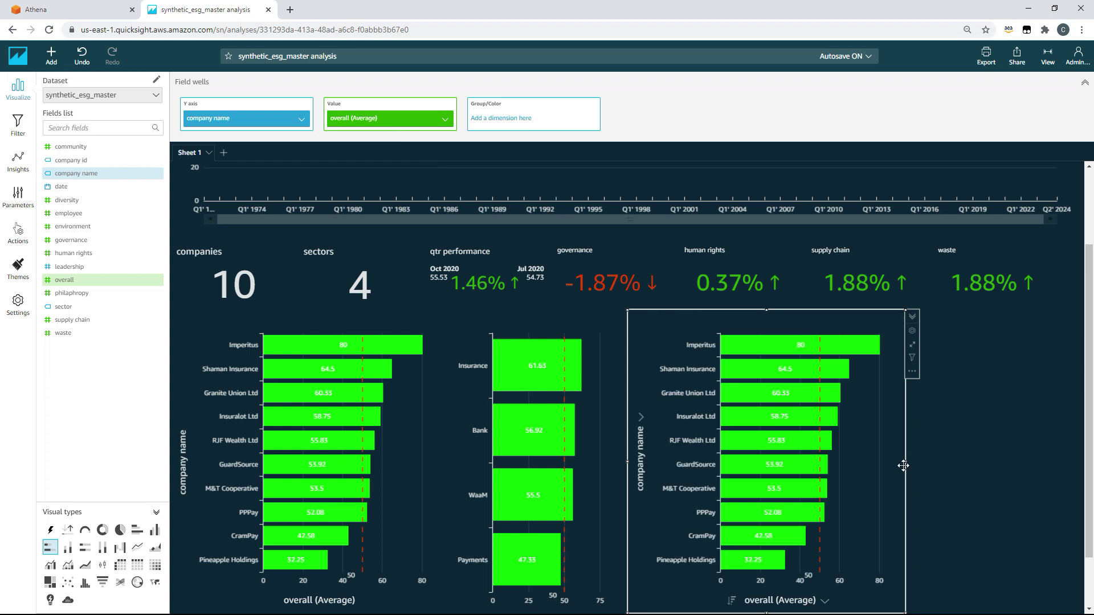
drag(904, 459, 850, 462)
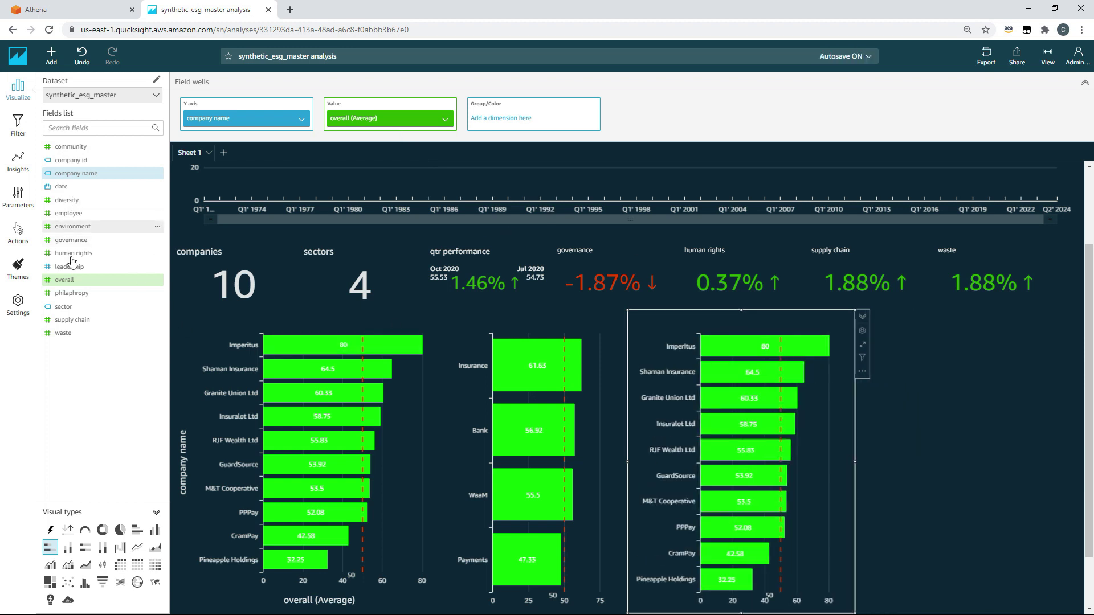
Make the copy's value the average environment score per company
drag(72, 227, 370, 125)
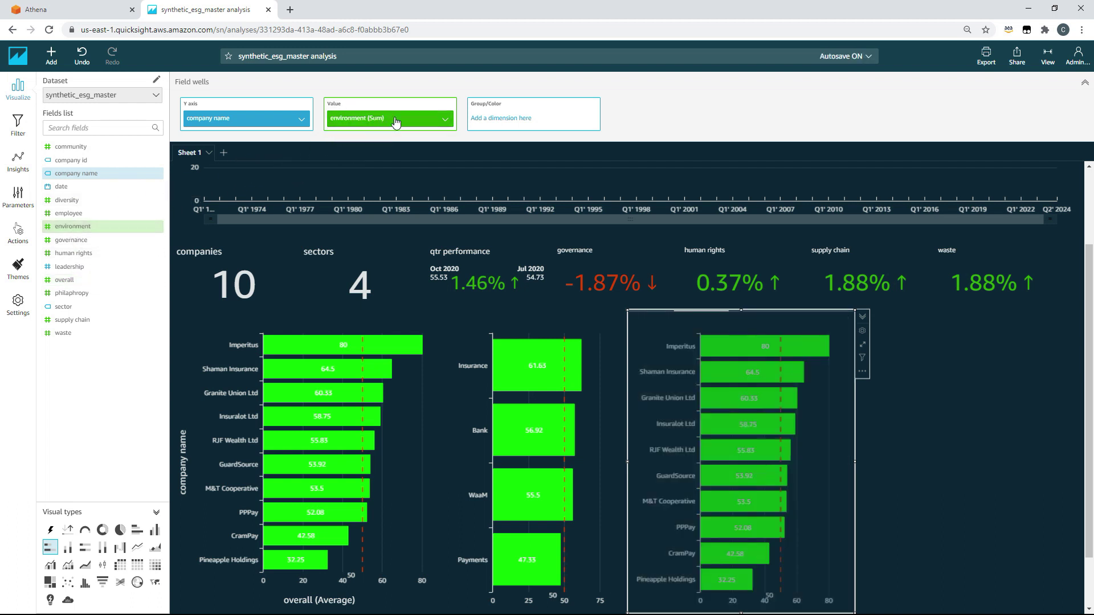
click(446, 118)
mouse_move(493, 139)
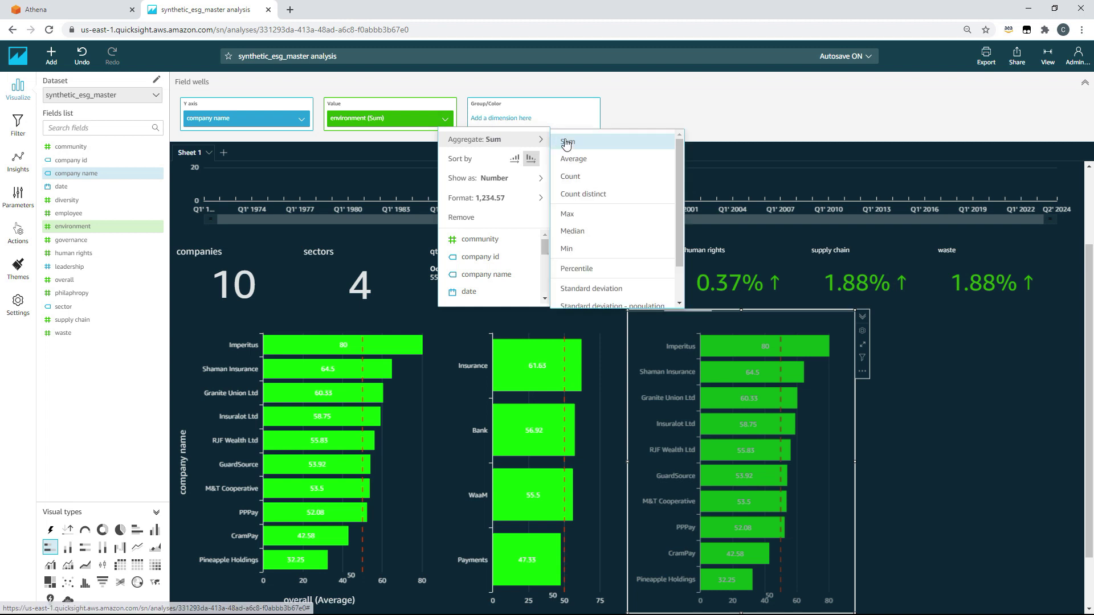
click(587, 162)
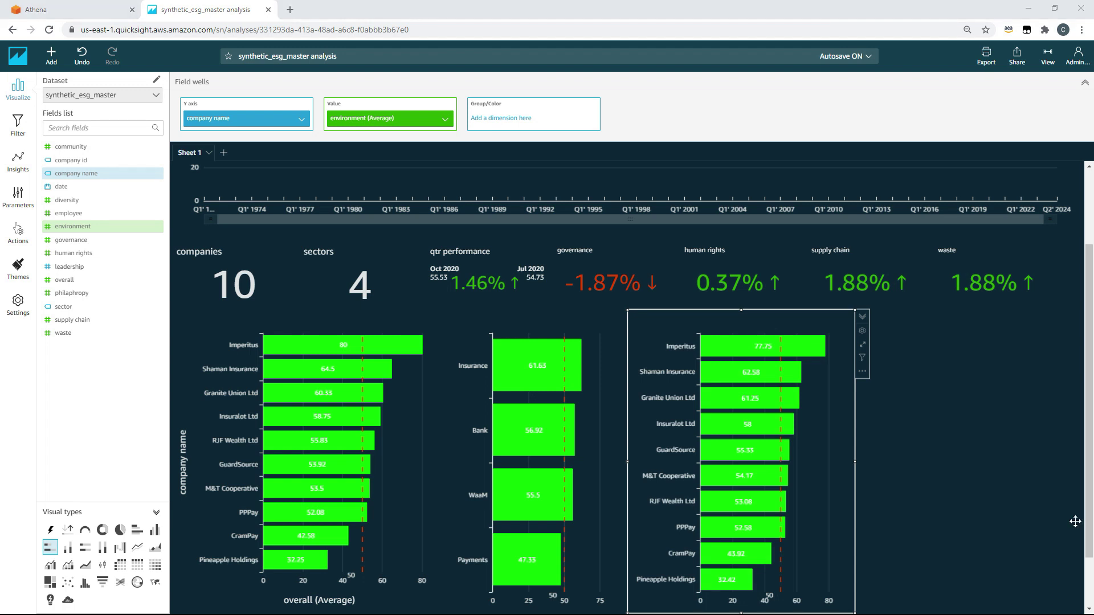
Add an empty AutoGraph visual and size it into the row right of the bar charts
click(51, 56)
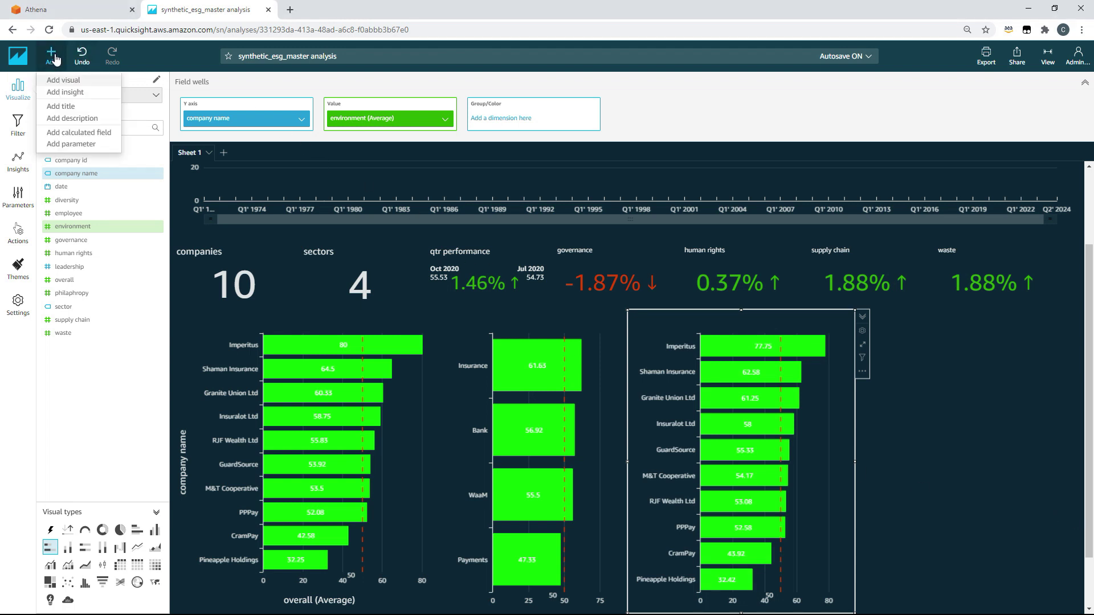
click(59, 80)
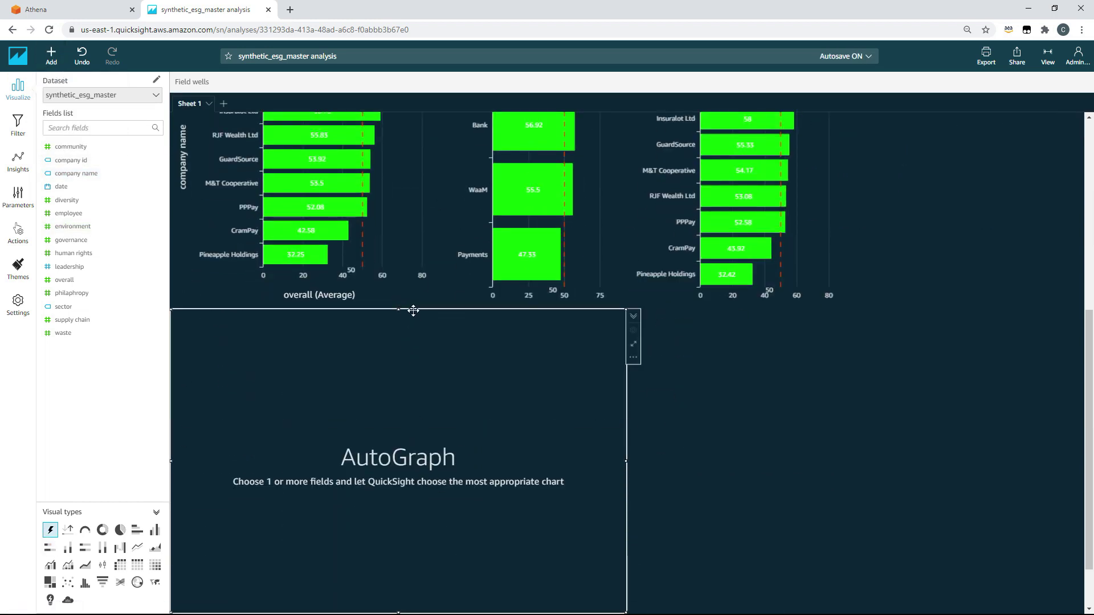
drag(414, 311, 956, 444)
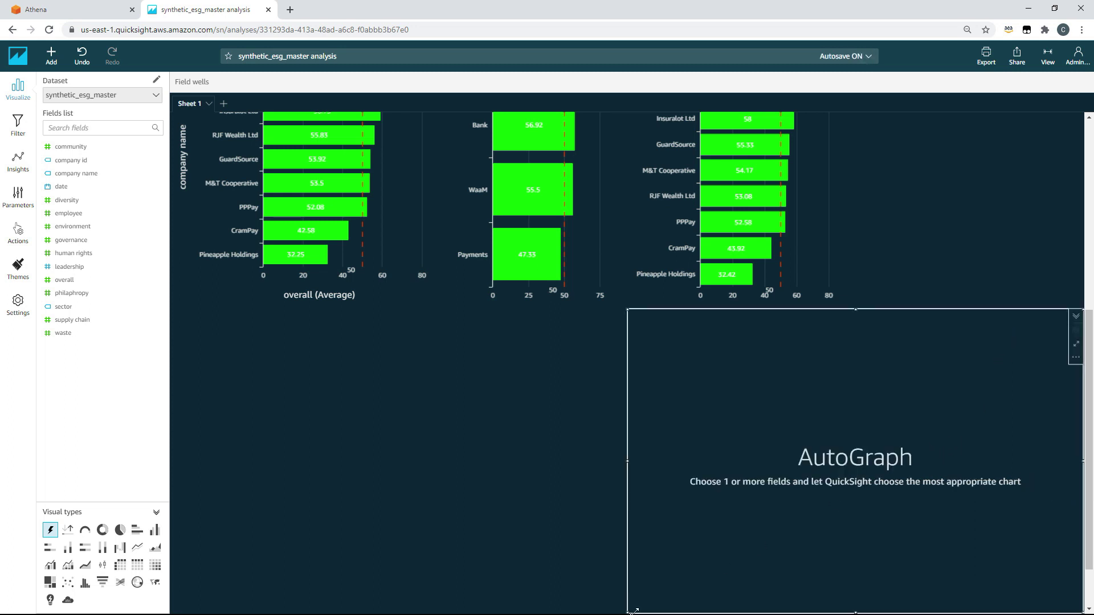
drag(633, 611, 865, 596)
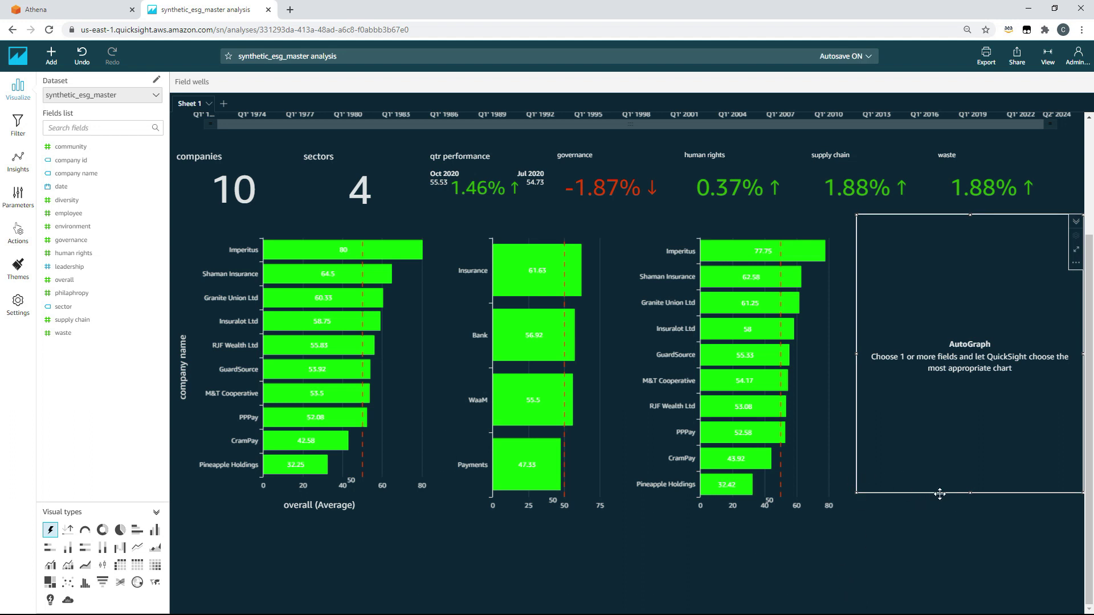
drag(970, 494, 974, 518)
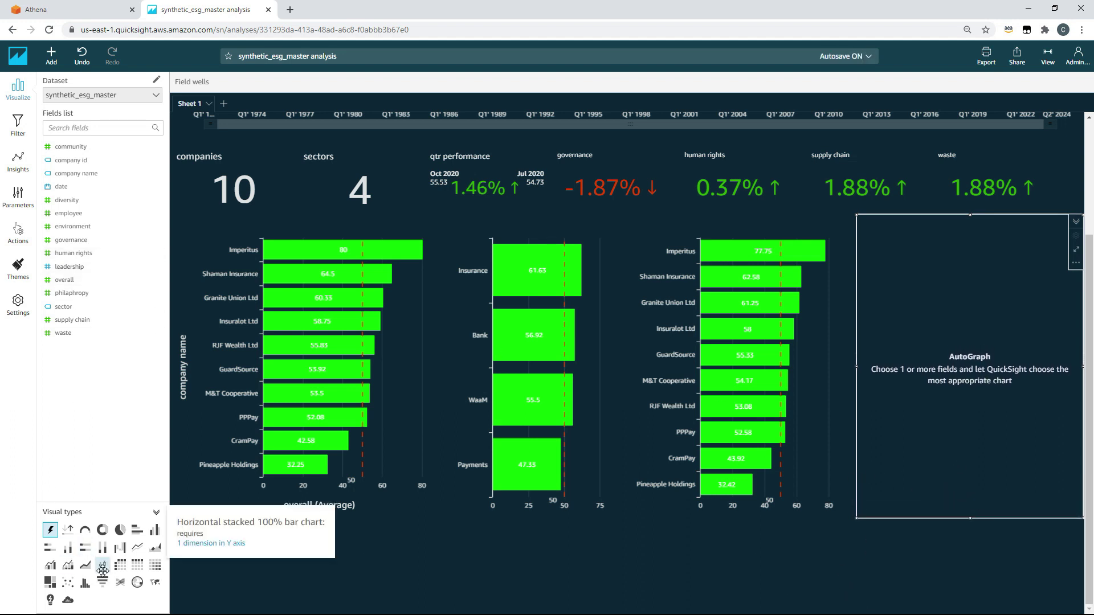
Turn the visual into a line chart of environment by date, coloured by sector
click(137, 547)
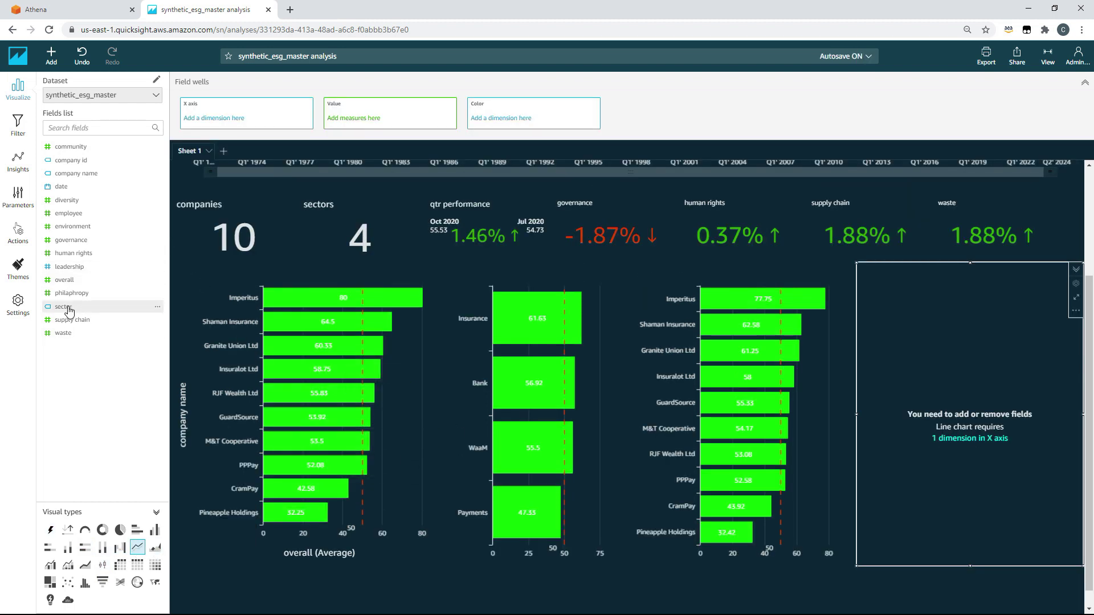
drag(67, 311, 539, 118)
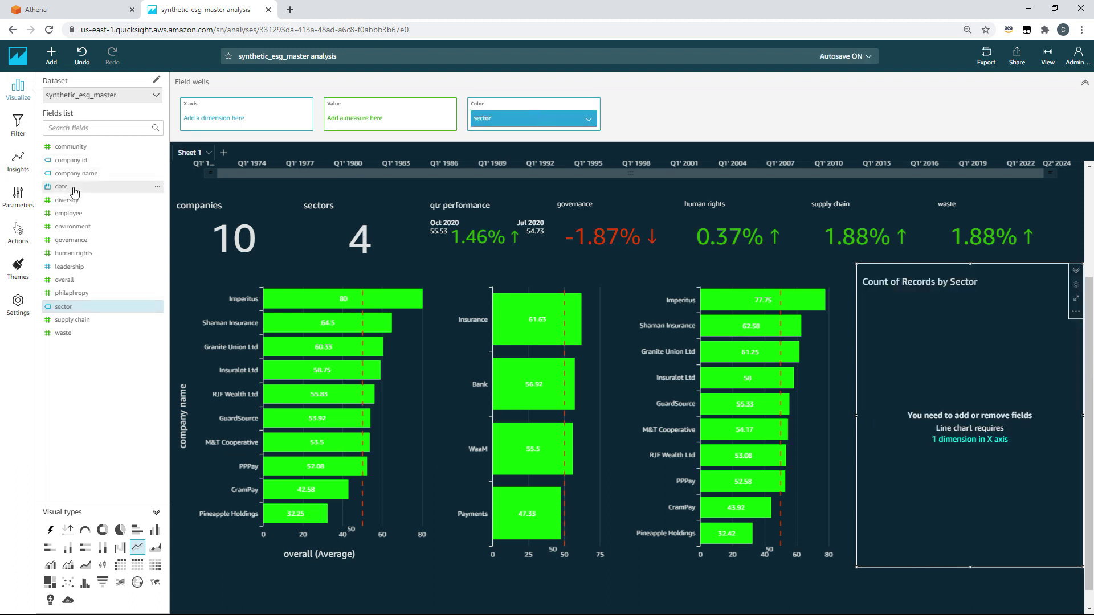
drag(74, 192, 228, 119)
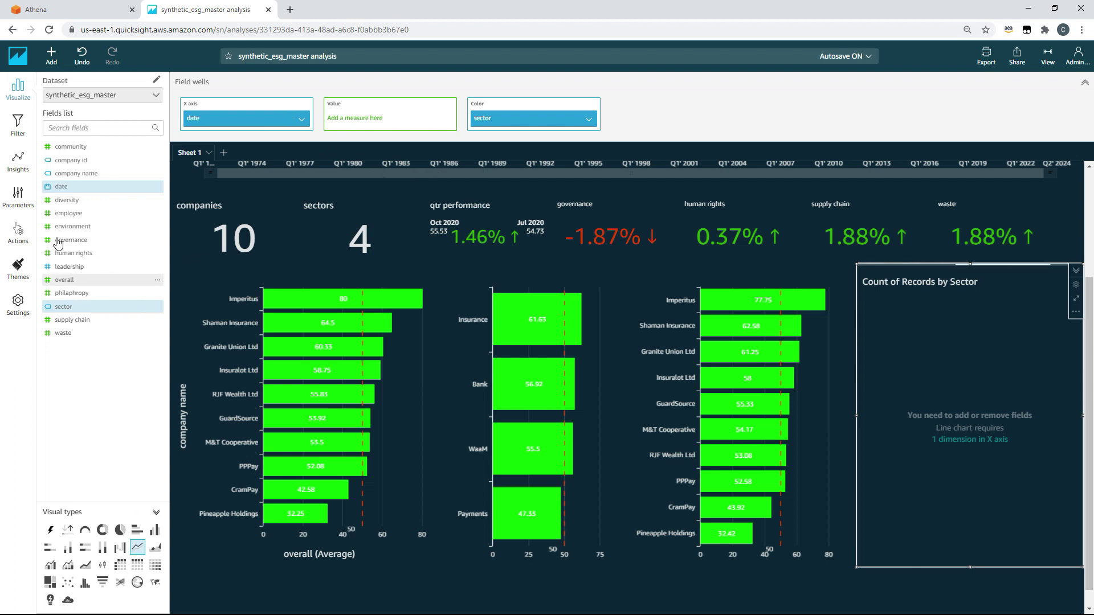
drag(68, 227, 401, 117)
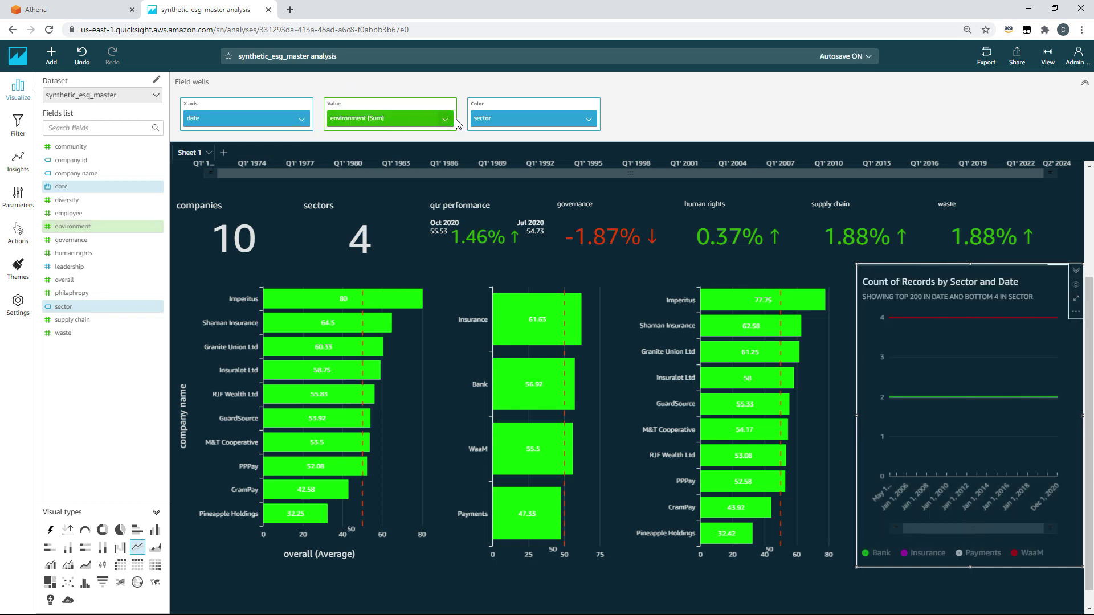
Aggregate environment as an average and group the dates by quarter
click(446, 119)
mouse_move(491, 140)
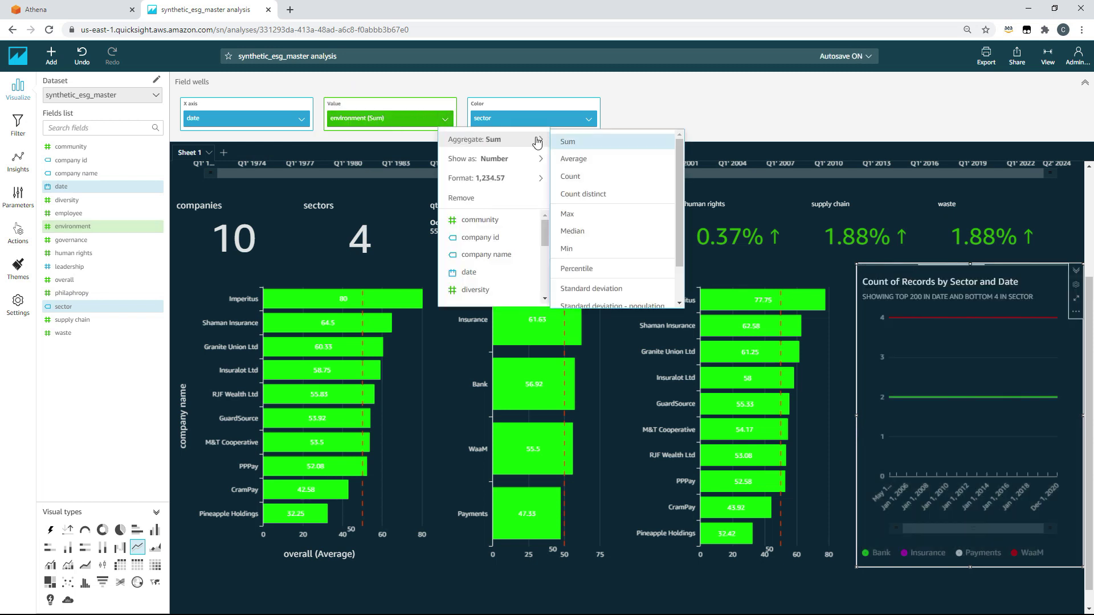
click(576, 163)
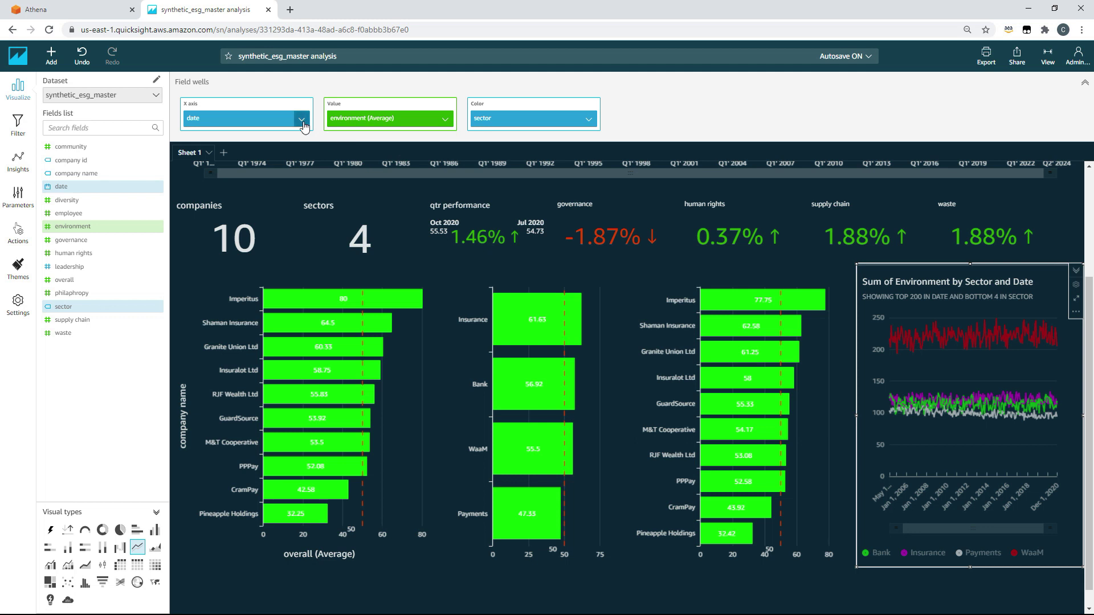
click(302, 122)
mouse_move(393, 140)
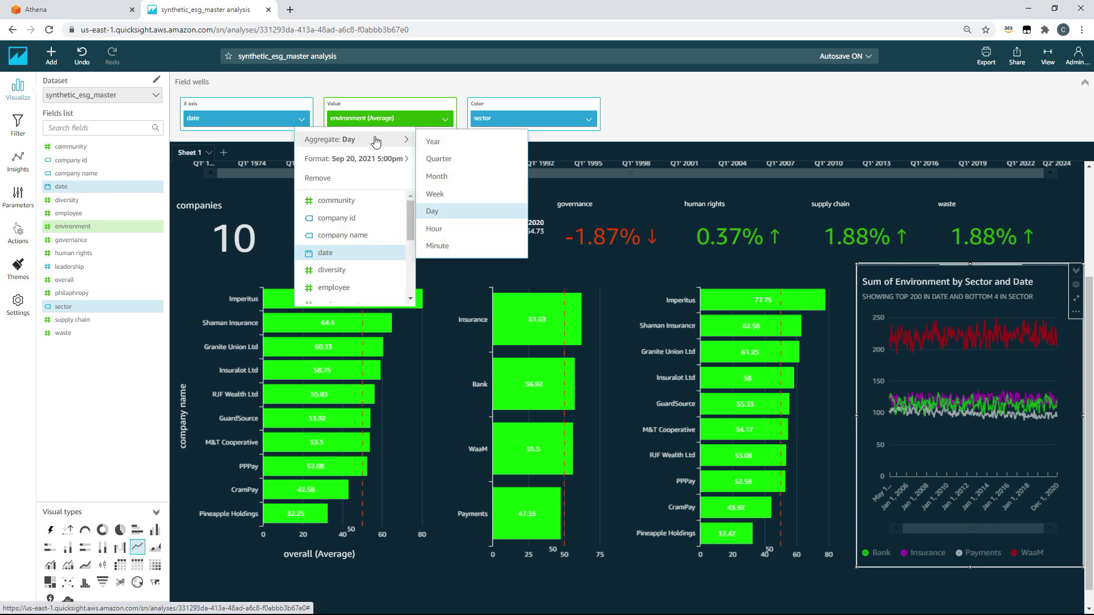
click(439, 160)
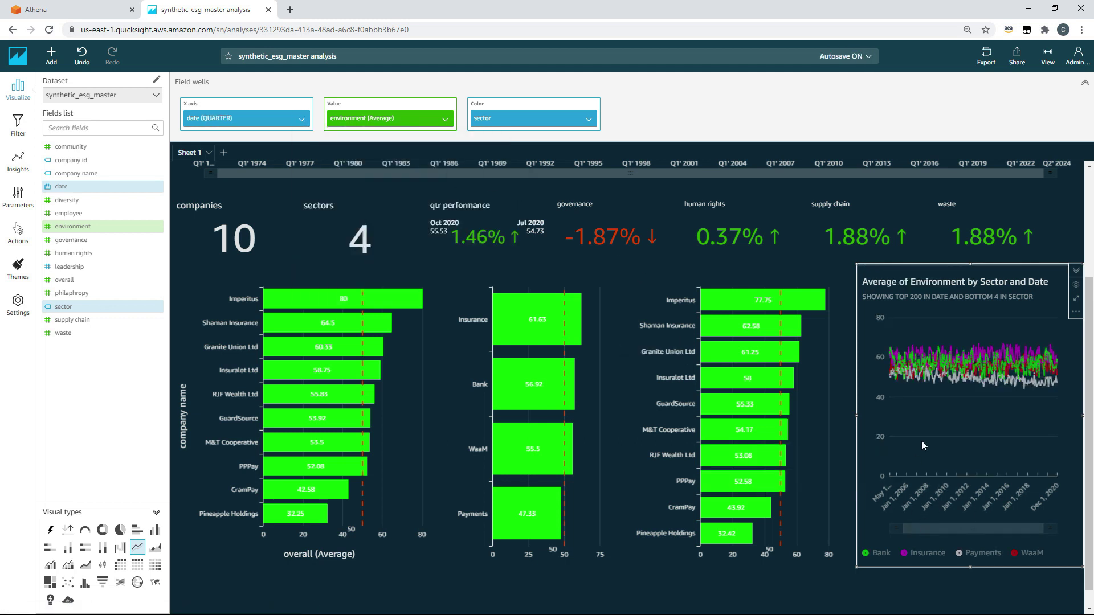
click(1074, 287)
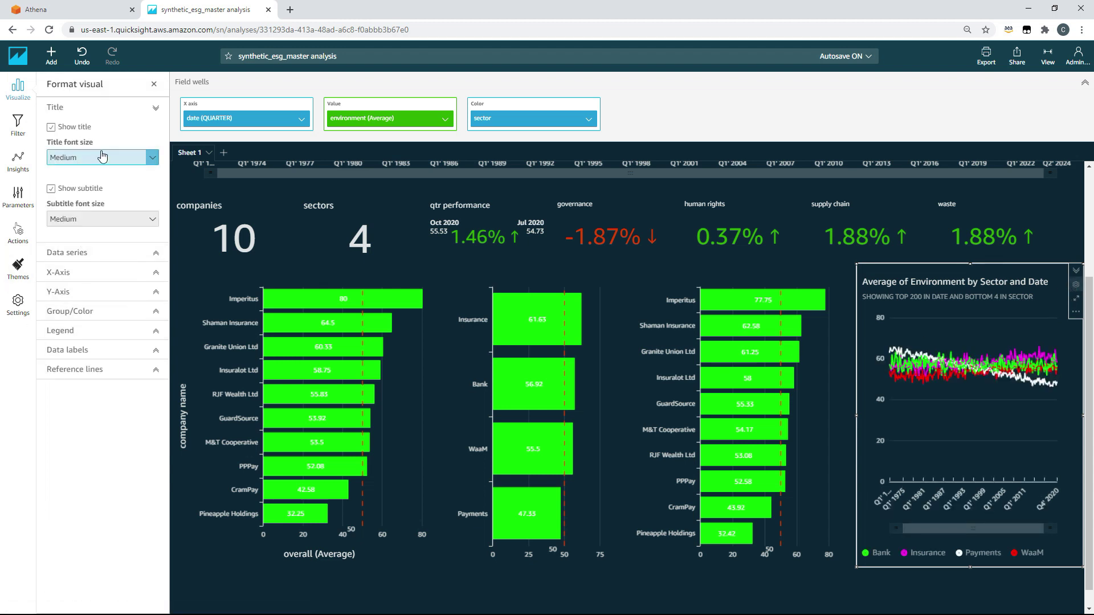
Use horizontal X-axis labels, limit the range to recent quarters, and hide the chart title
click(101, 273)
click(52, 349)
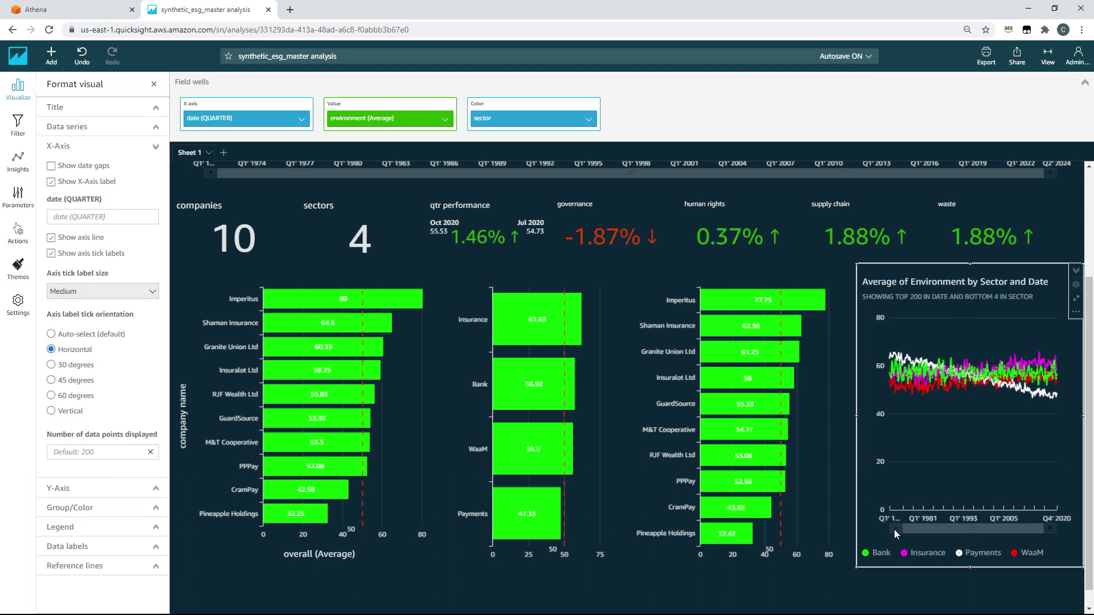
drag(896, 534, 1003, 521)
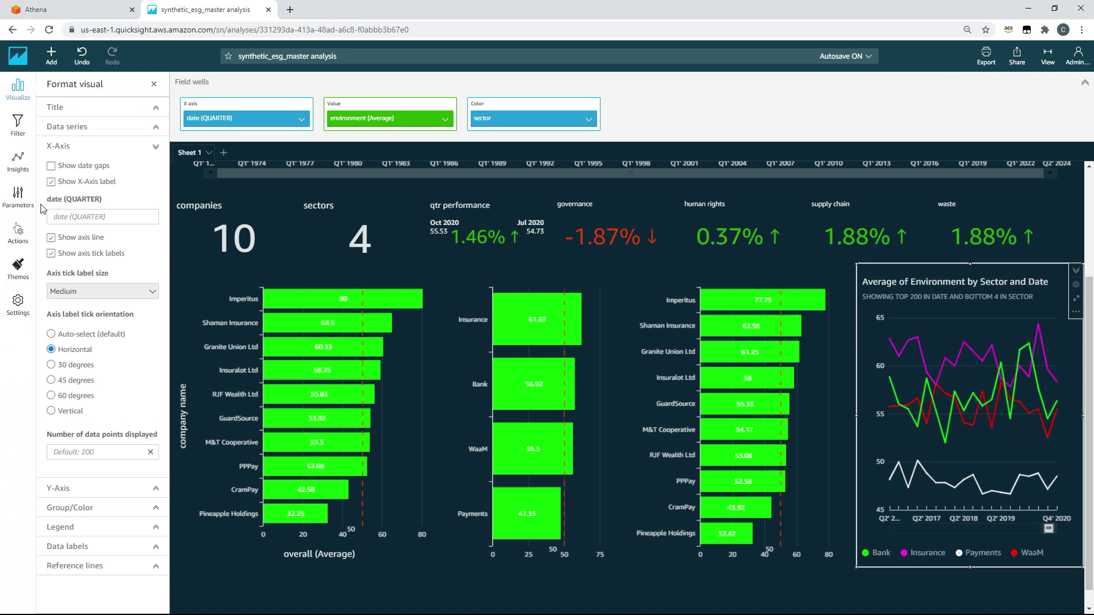
click(69, 114)
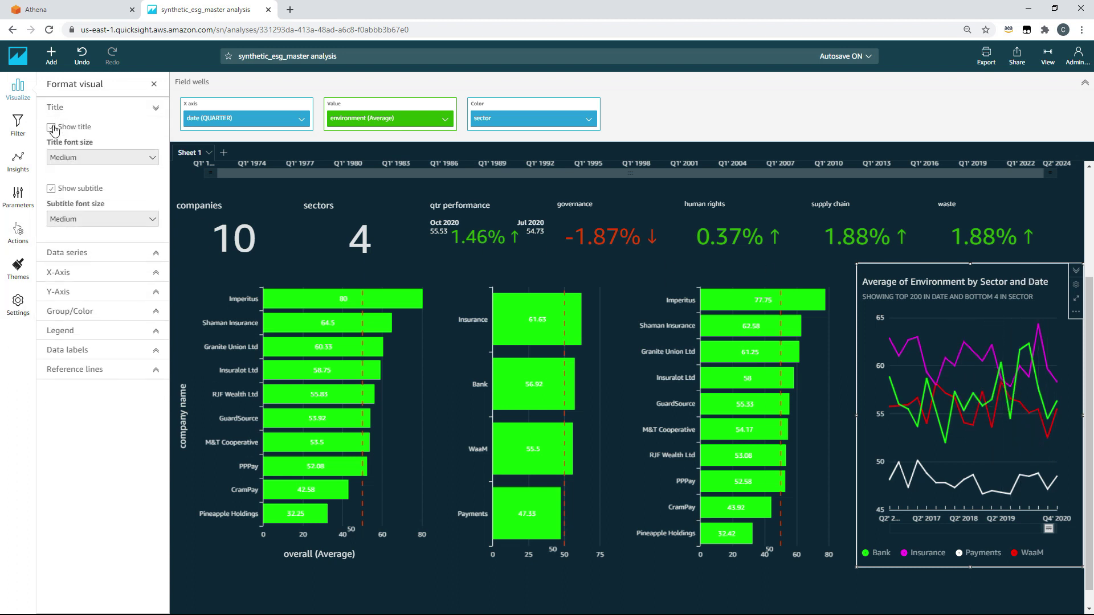
click(51, 127)
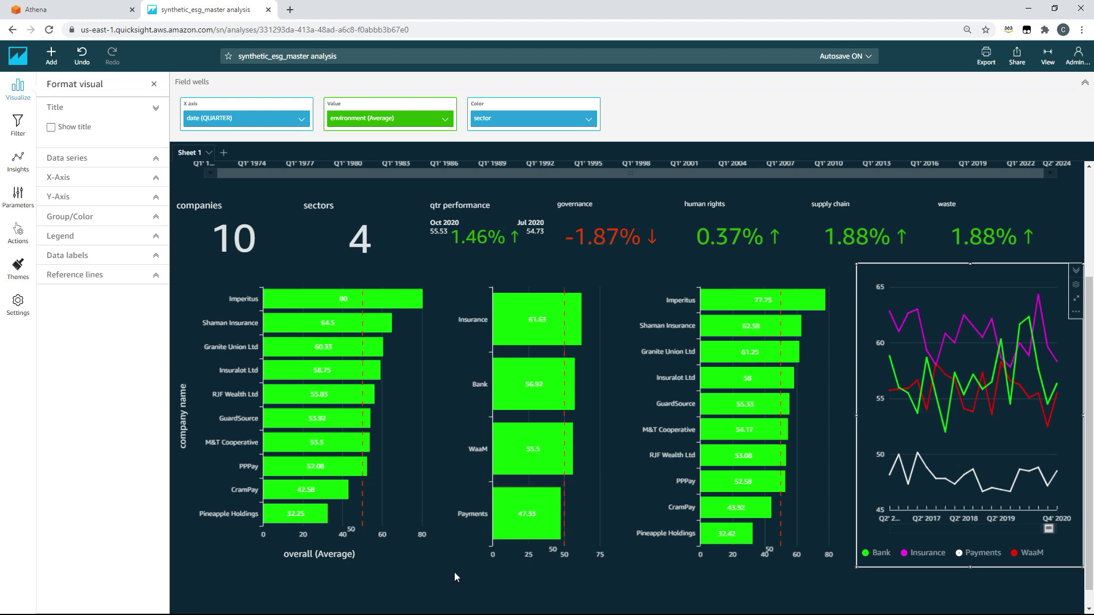
click(17, 88)
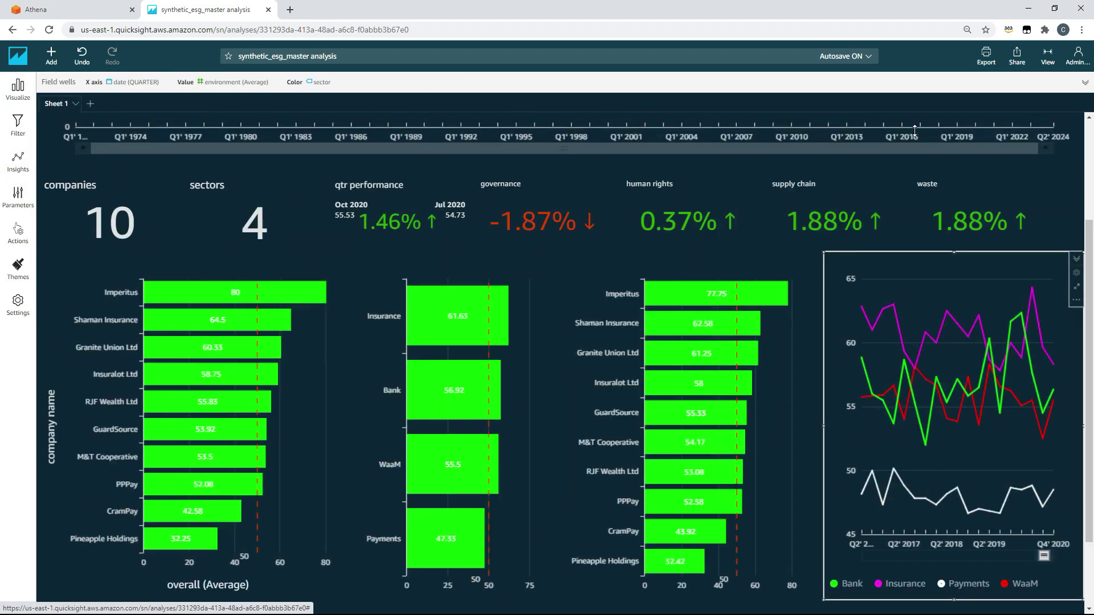
click(1086, 84)
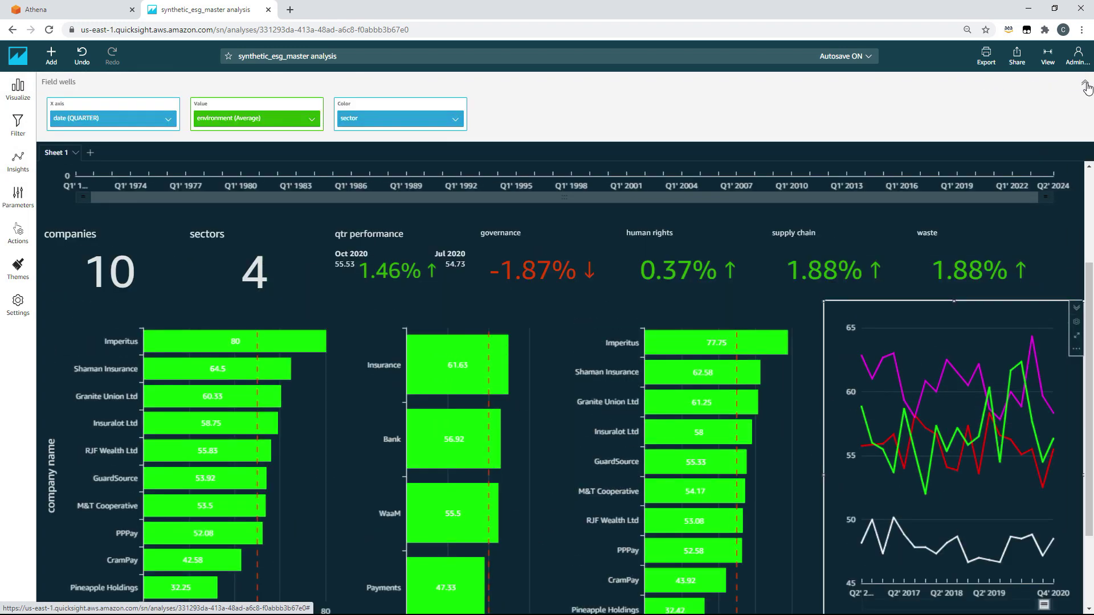
click(1086, 84)
scroll(878, 353, up, 3)
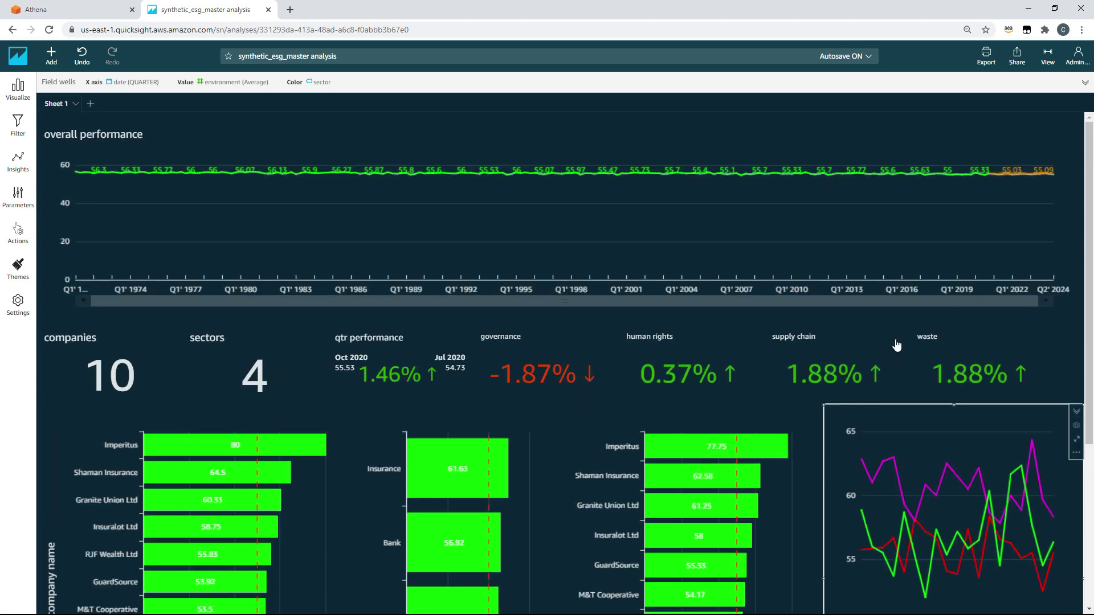